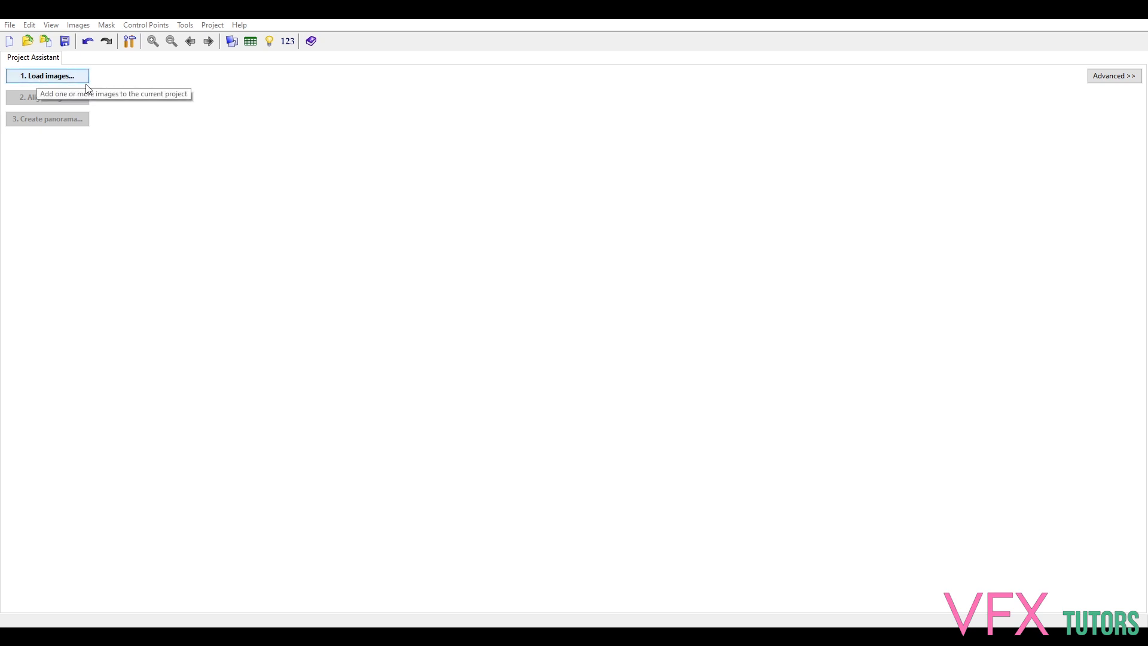
# Start adding images to the project and look through the photos in the HDRI\Day2 folder
pyautogui.click(27, 77)
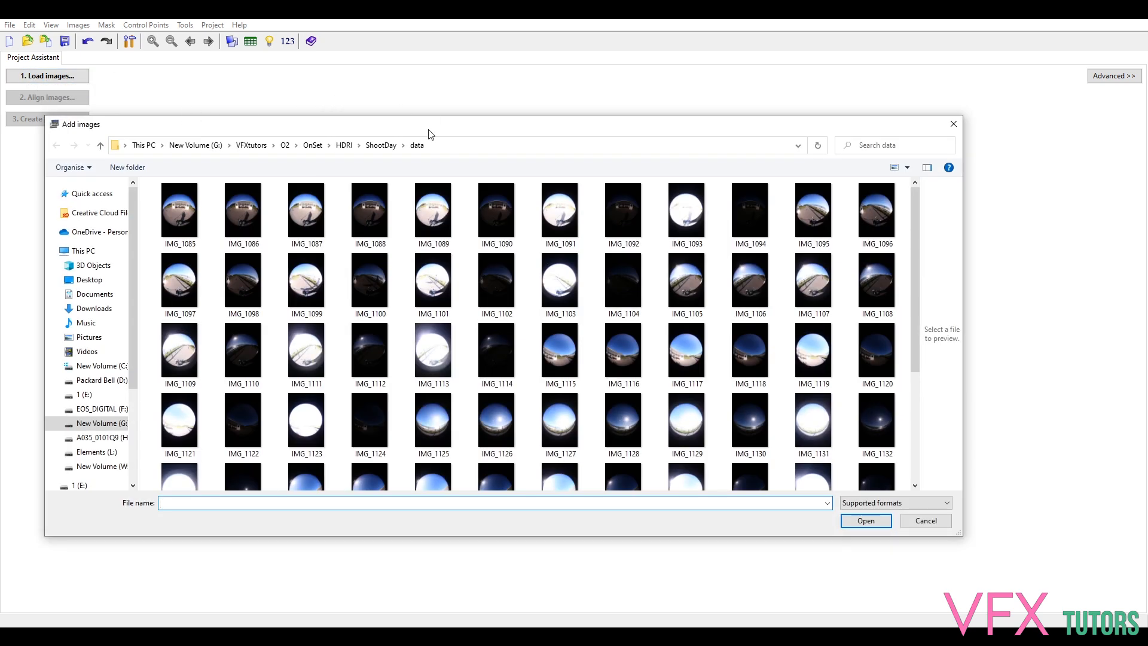
pyautogui.click(391, 146)
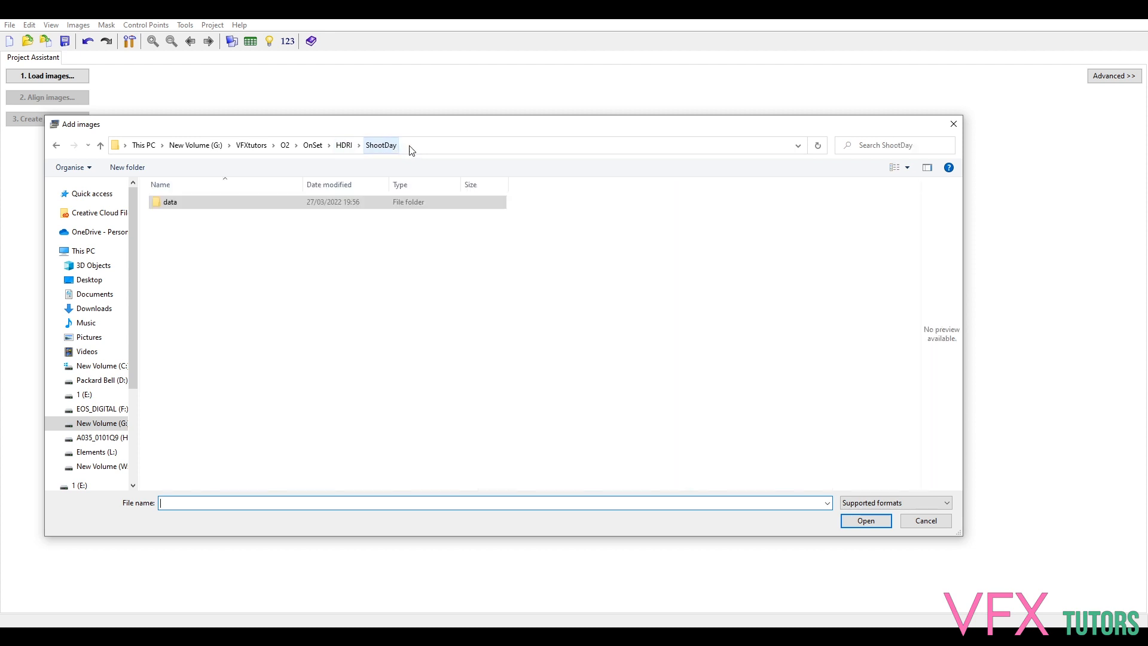
pyautogui.click(344, 145)
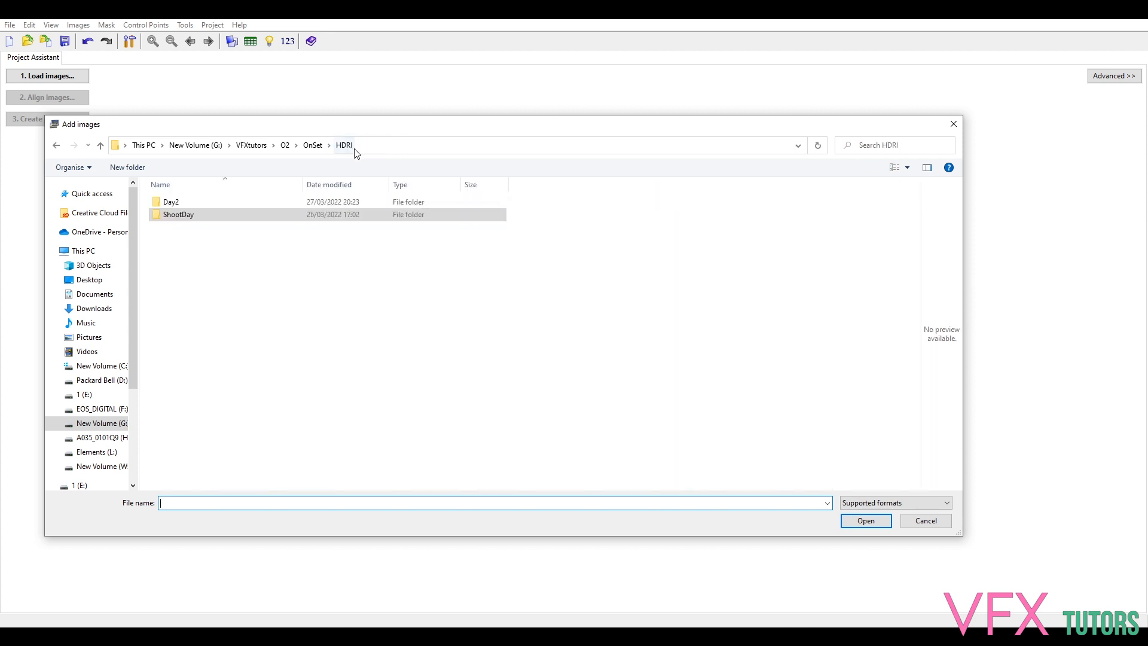
pyautogui.doubleClick(177, 204)
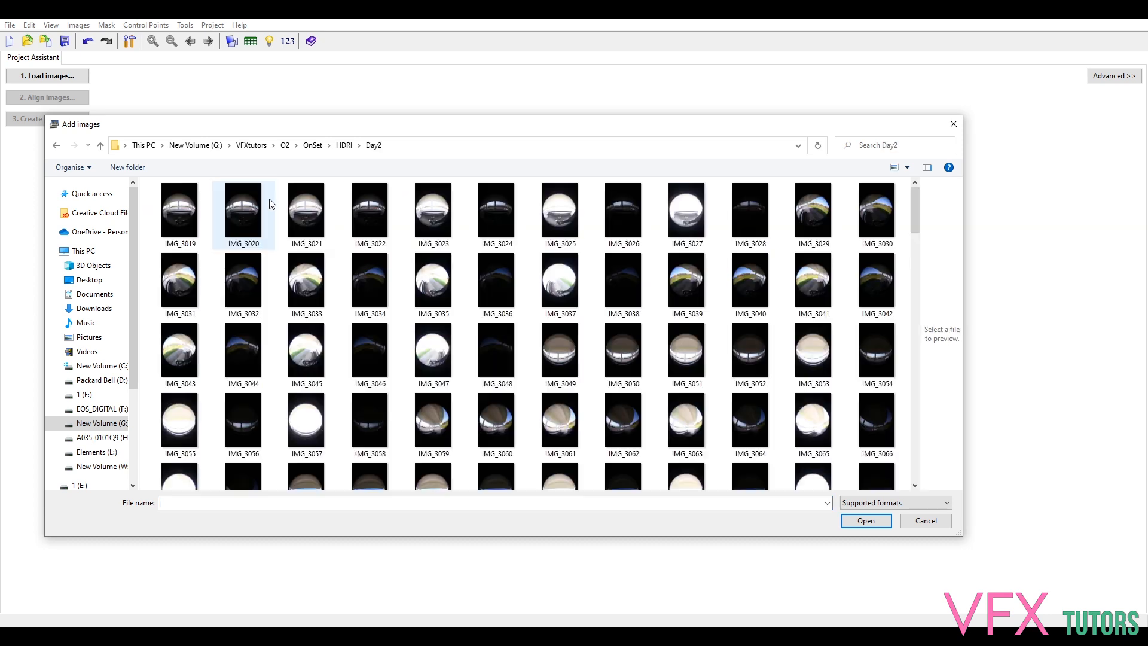
# Load all photos from IMG_1085 through IMG_1164 from the HDRI\ShootDay\data folder into the project
pyautogui.click(345, 146)
pyautogui.click(187, 220)
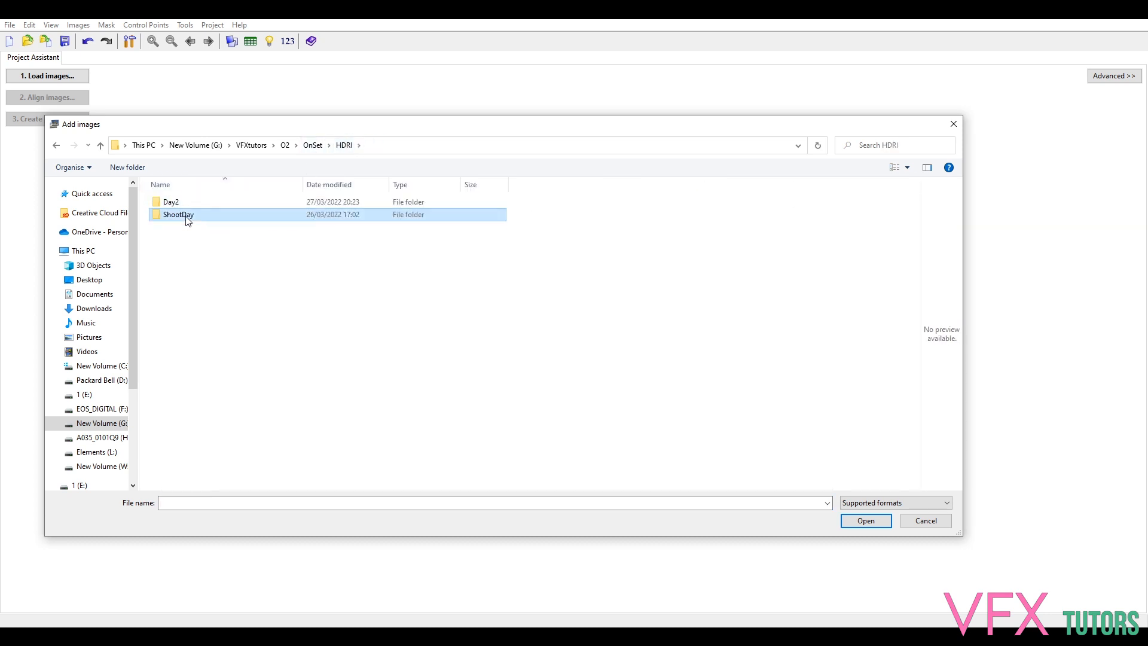
pyautogui.doubleClick(182, 220)
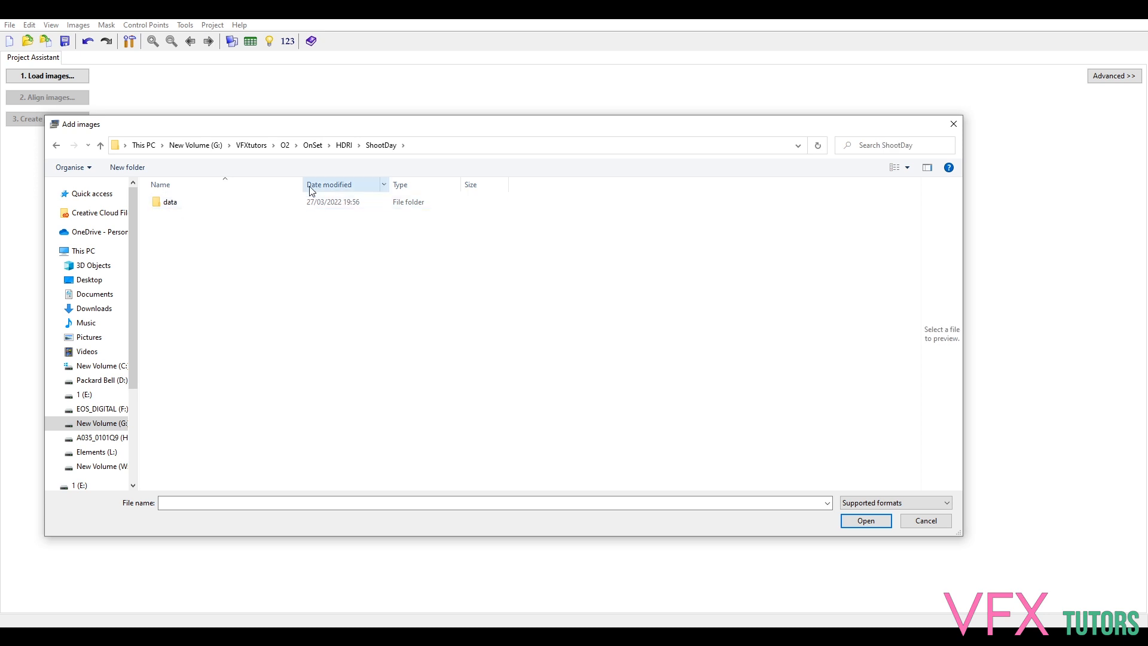
pyautogui.doubleClick(185, 201)
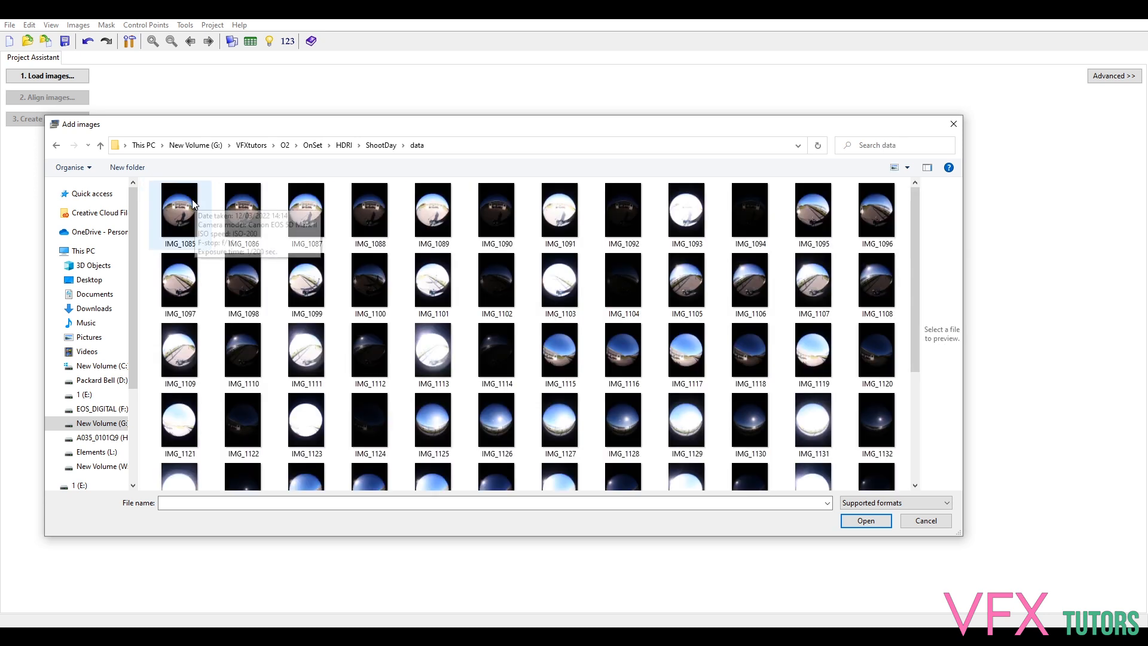
pyautogui.click(192, 199)
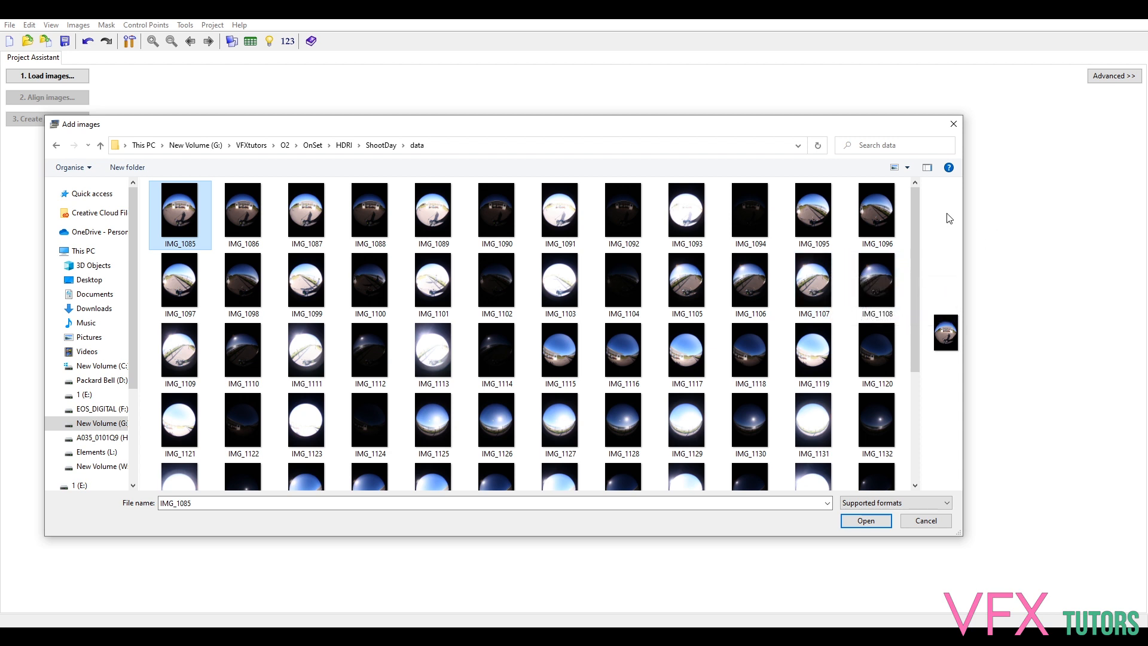
pyautogui.scroll(-5, 909, 256)
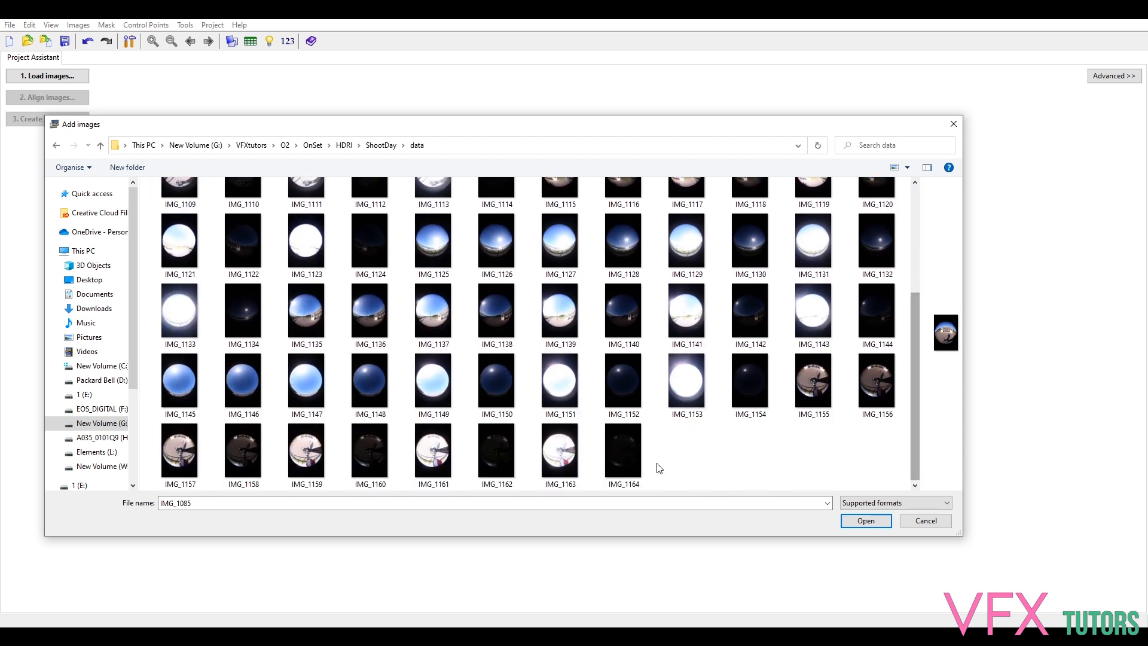
pyautogui.keyDown('shift'); pyautogui.click(644, 437); pyautogui.keyUp('shift')
pyautogui.scroll(5, 526, 298)
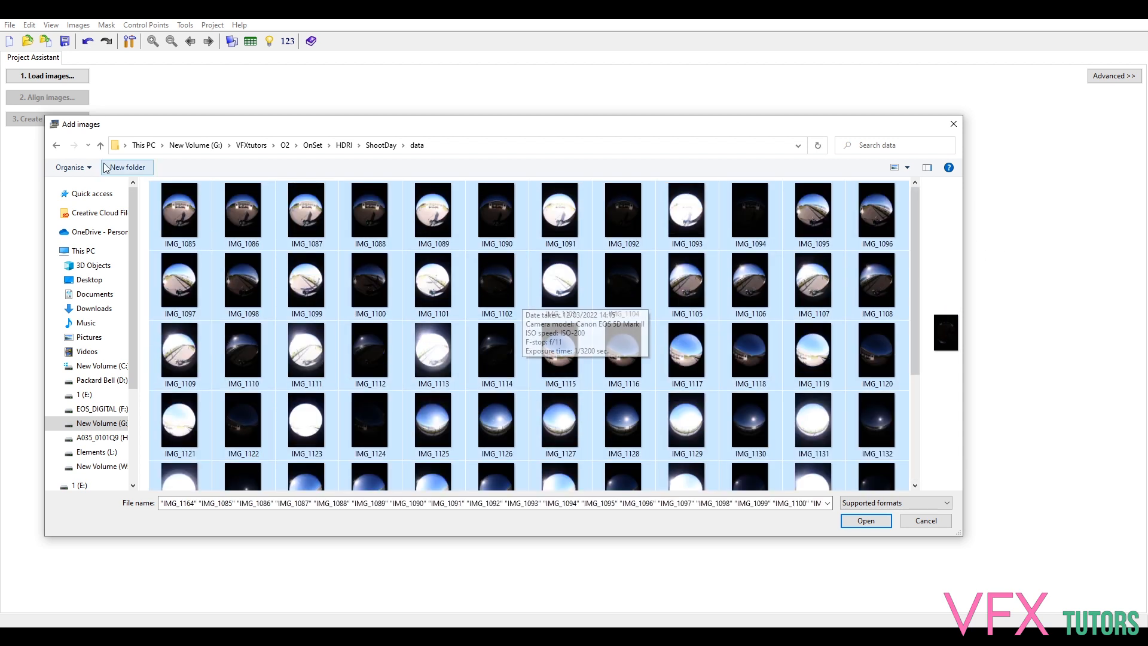
pyautogui.click(867, 521)
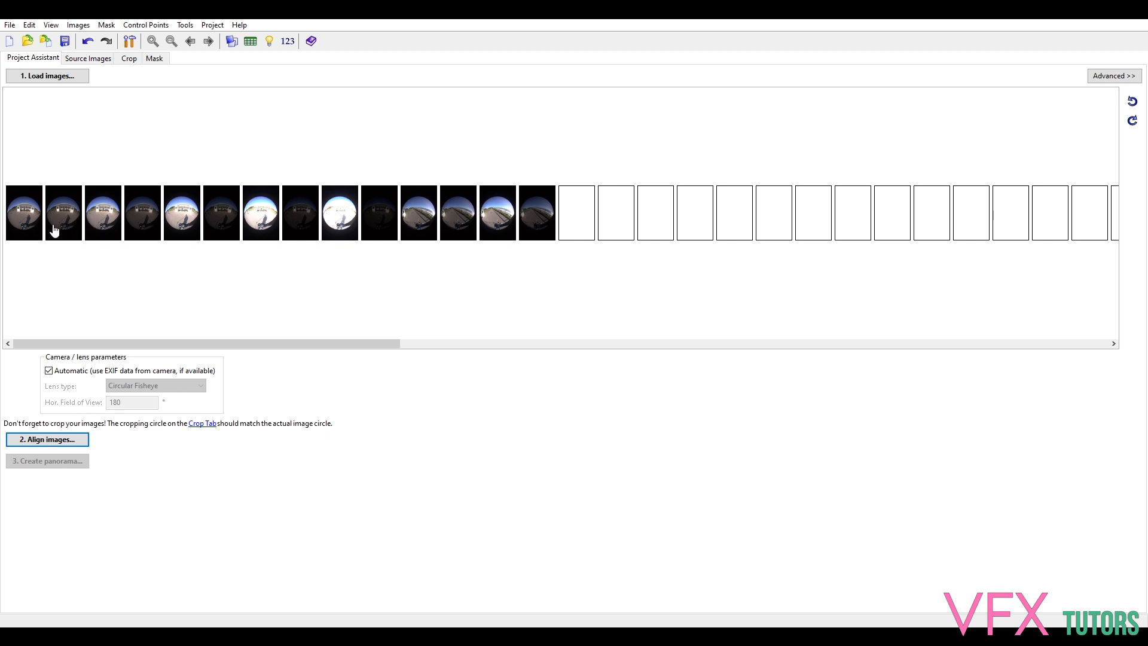
# Review the loaded photos in the source image list, starting with IMG_1085, and the actions available for it
pyautogui.doubleClick(28, 209)
pyautogui.click(31, 58)
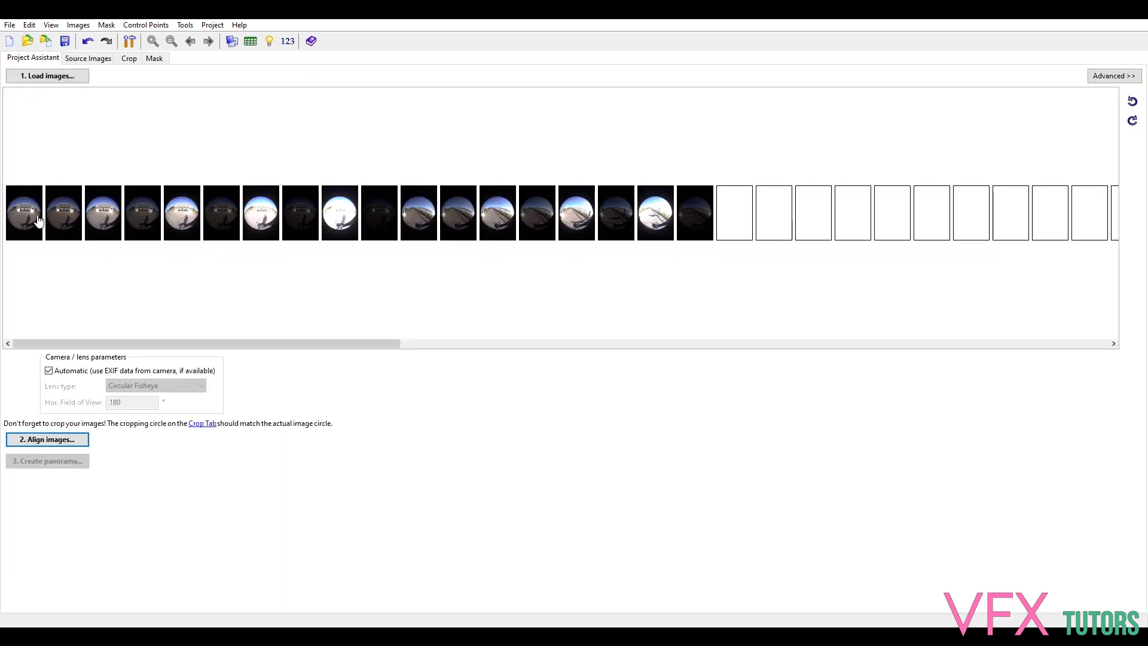
pyautogui.doubleClick(24, 212)
pyautogui.click(156, 132)
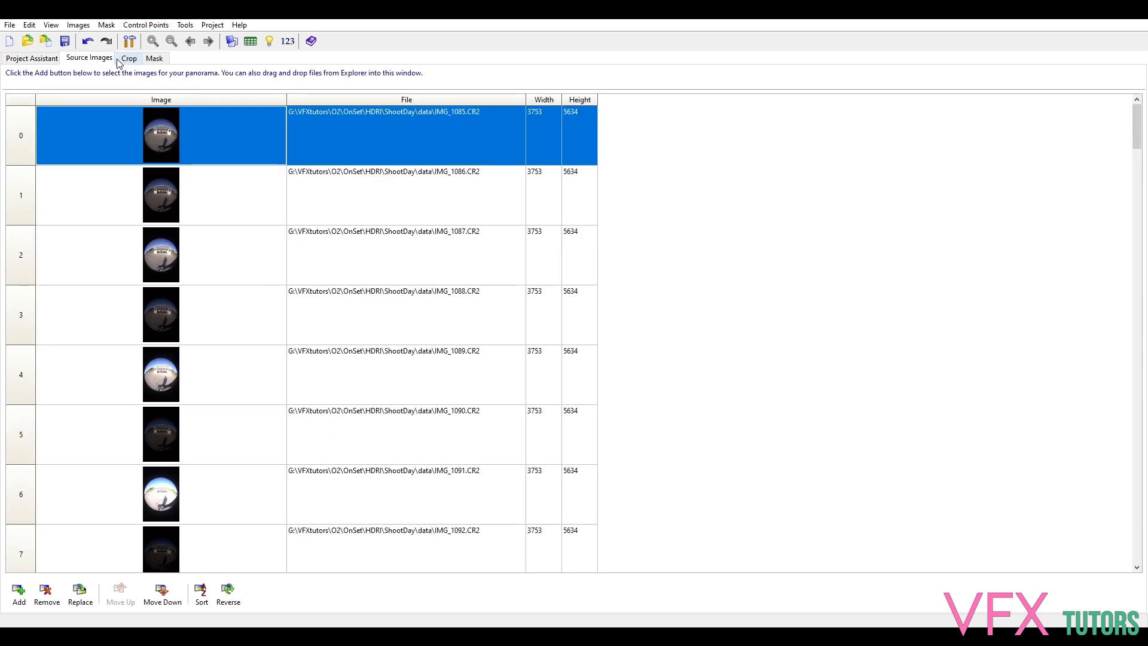
pyautogui.click(26, 60)
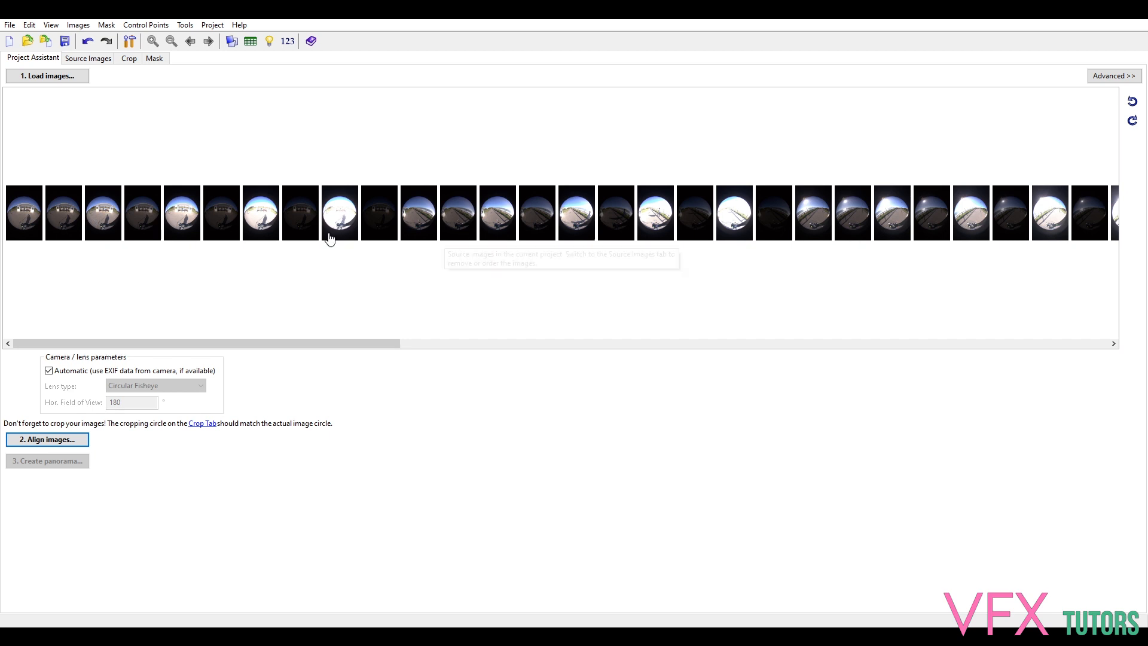
pyautogui.click(84, 59)
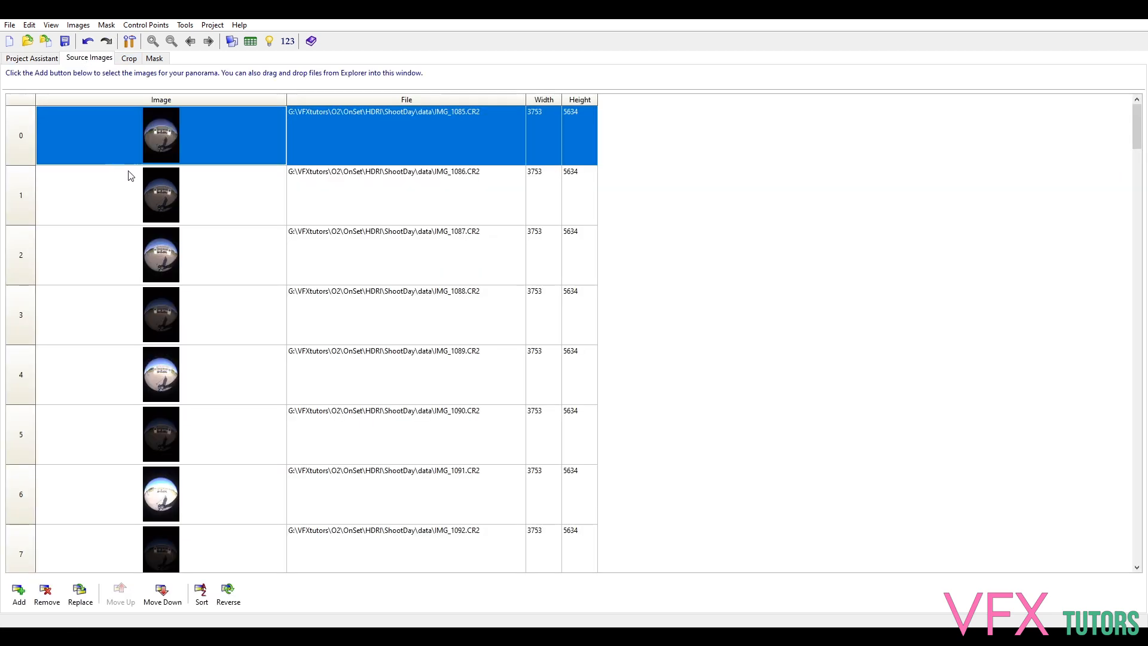
pyautogui.rightClick(162, 134)
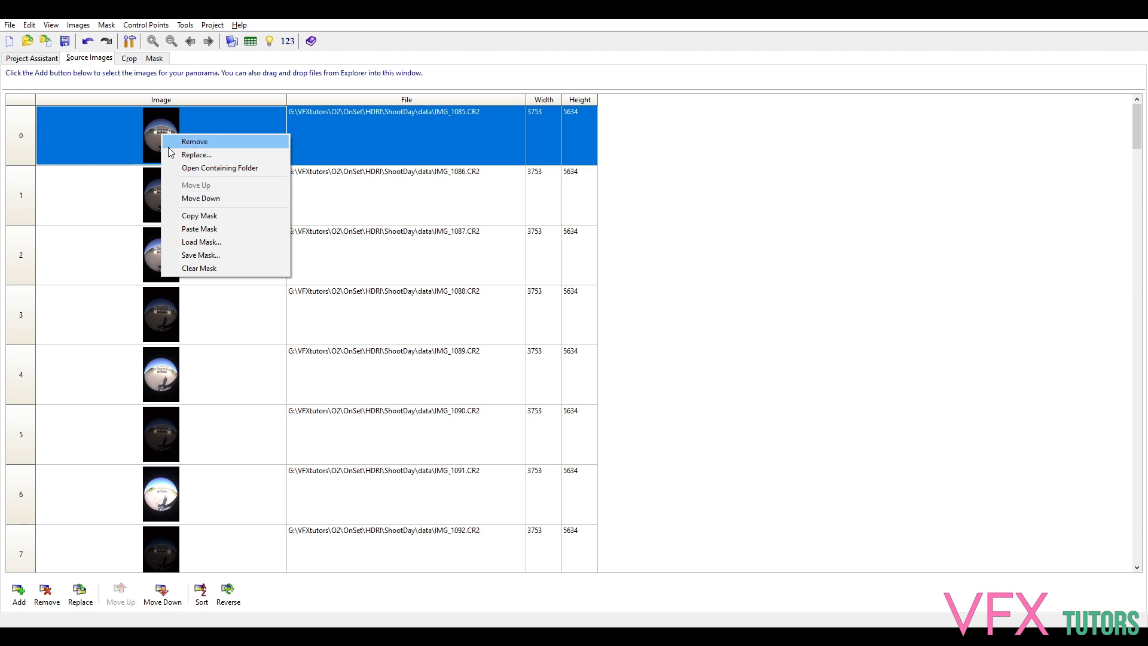
pyautogui.click(136, 135)
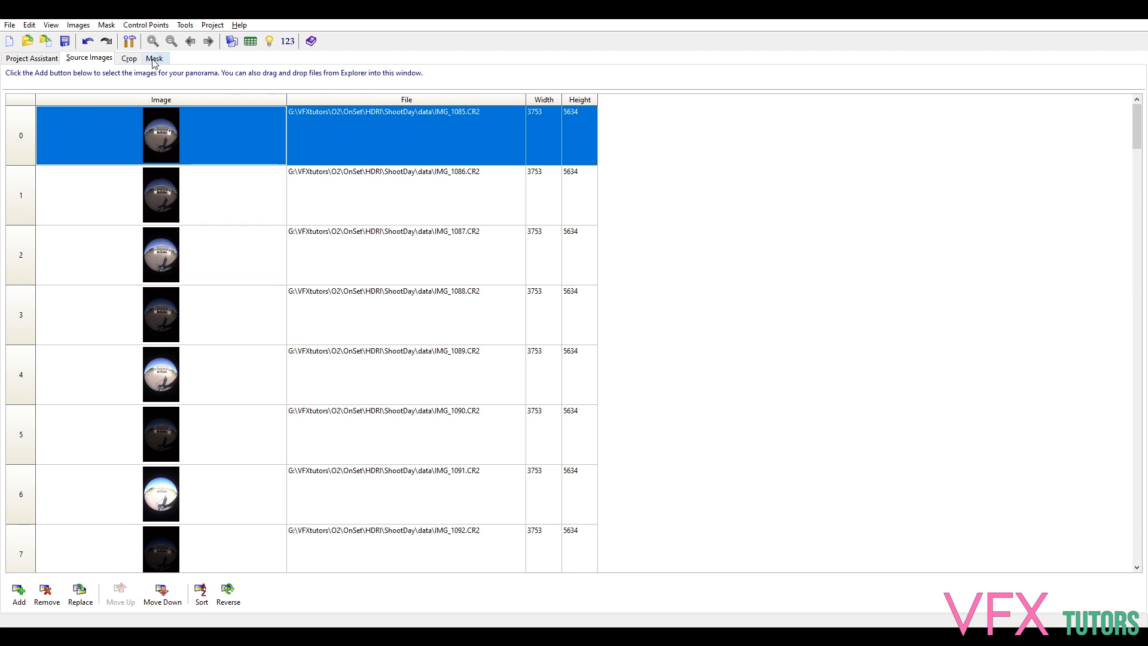
pyautogui.click(38, 60)
# Examine how well the crop circle fits the fisheye area in images 0 through 6
pyautogui.click(129, 59)
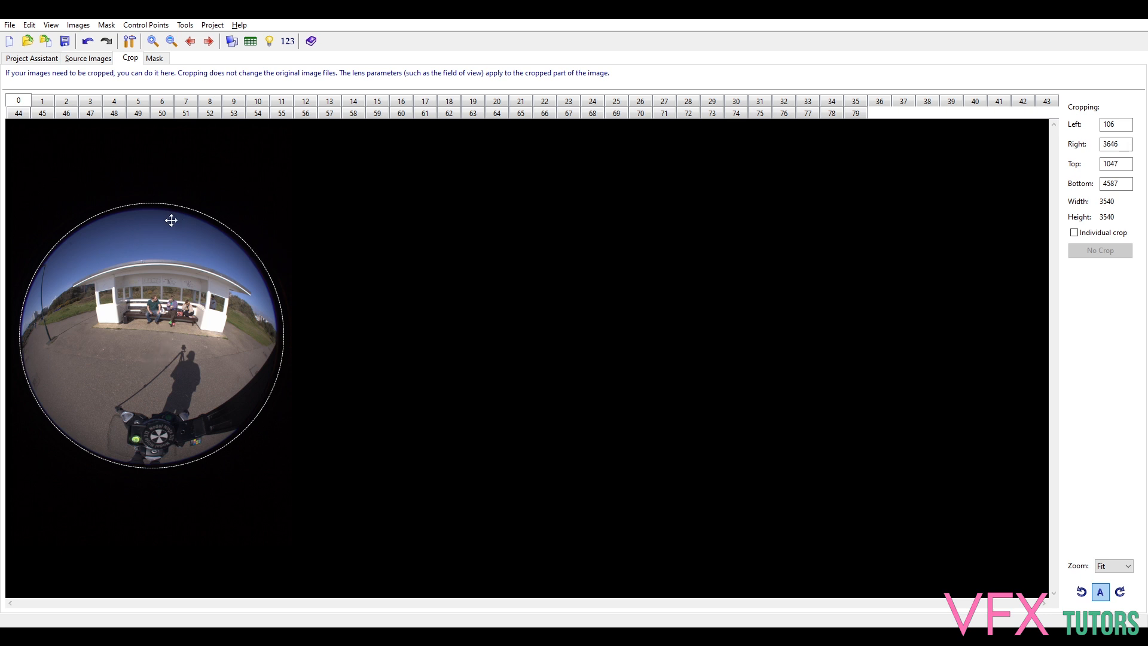
pyautogui.click(33, 59)
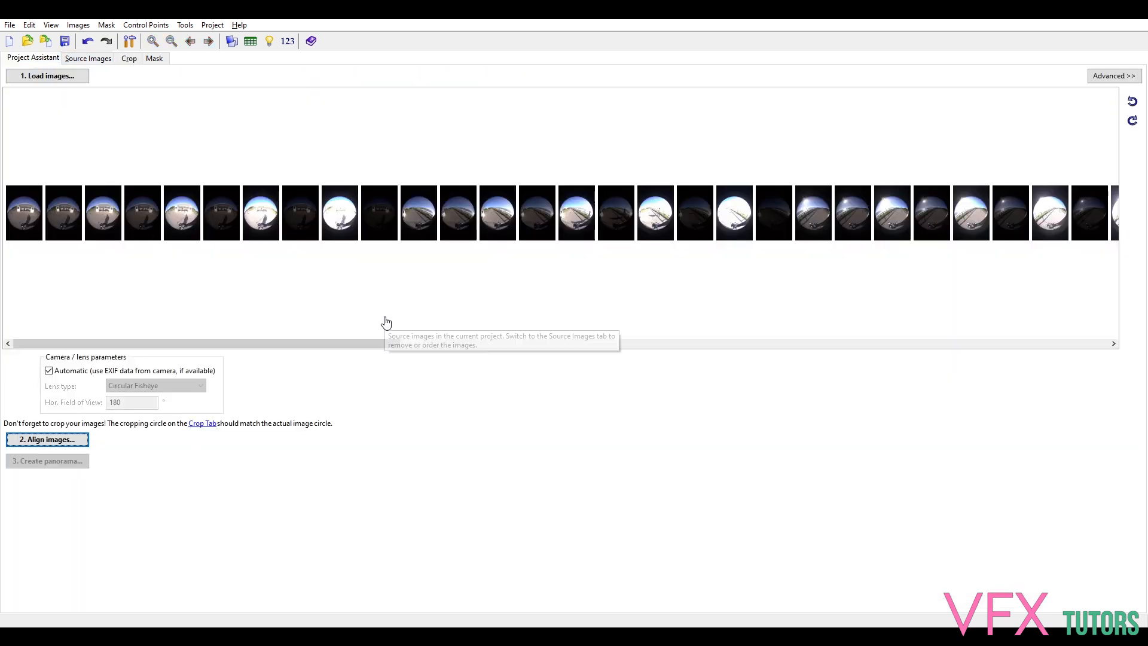
pyautogui.moveTo(174, 345); pyautogui.dragTo(138, 301)
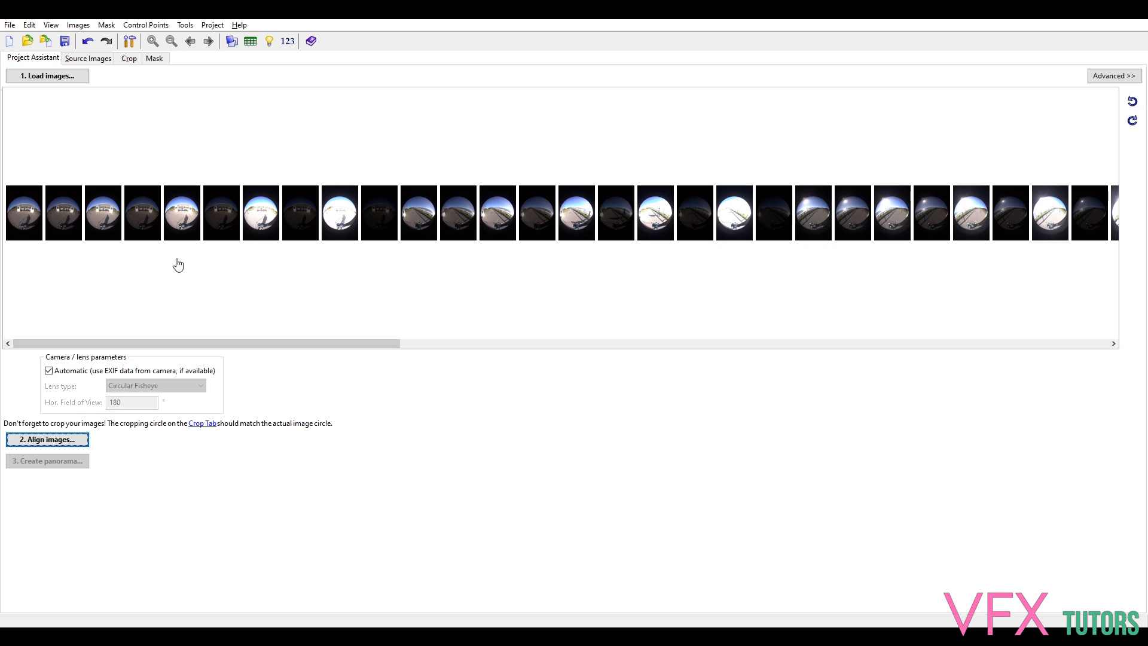
pyautogui.click(37, 220)
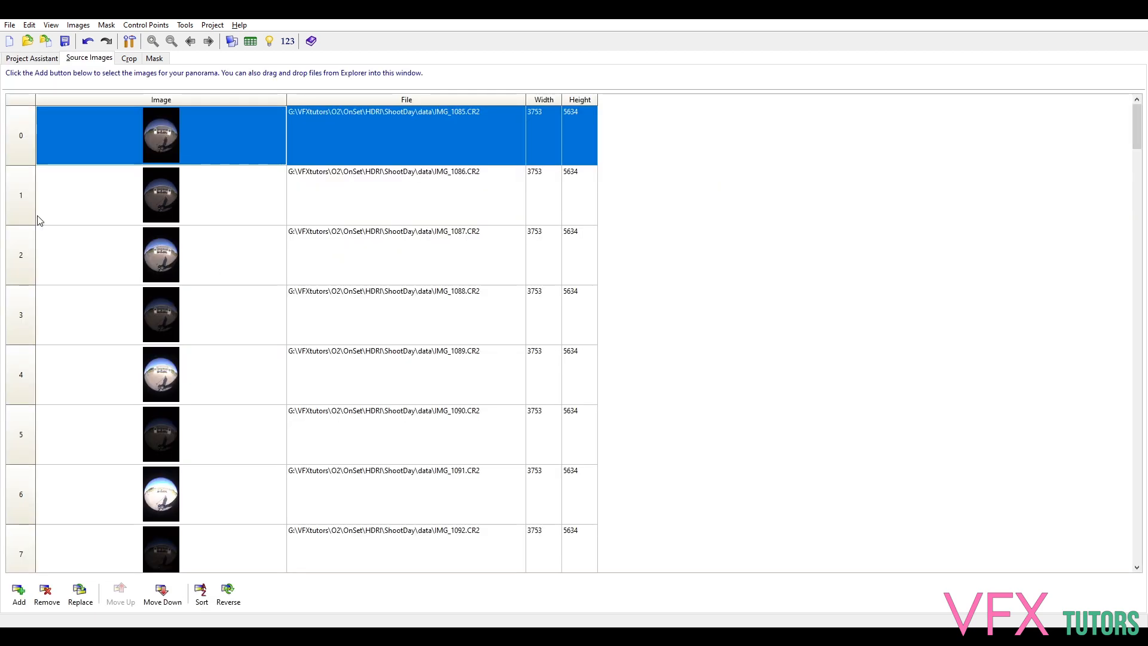
pyautogui.click(129, 58)
pyautogui.click(42, 102)
pyautogui.click(67, 102)
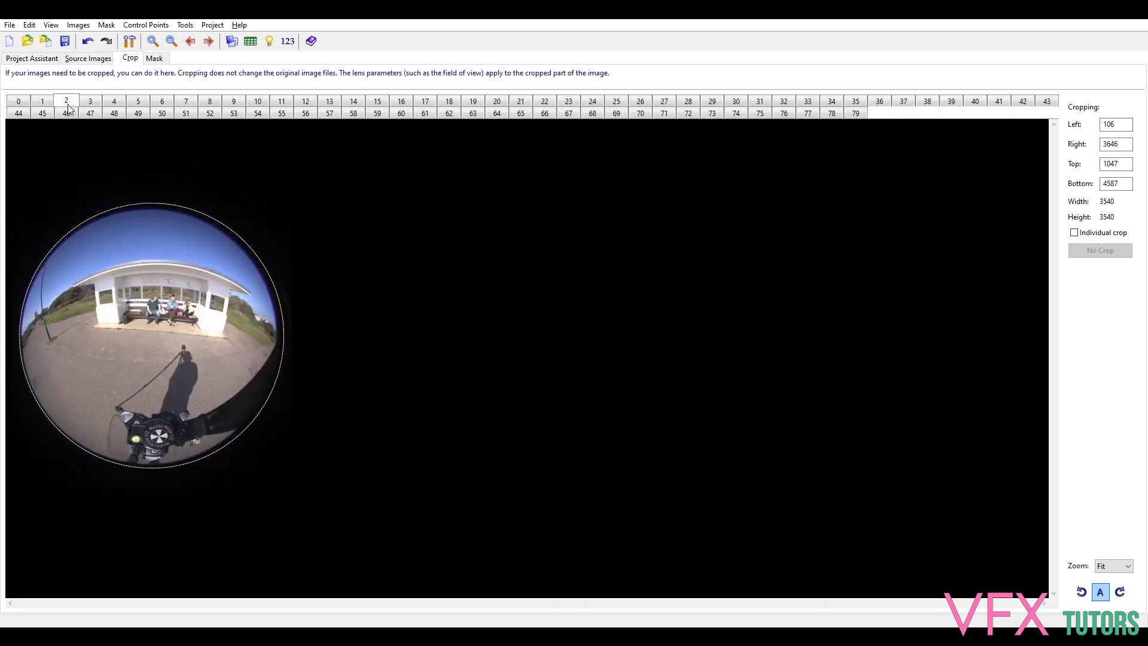
pyautogui.click(90, 102)
pyautogui.click(114, 102)
pyautogui.click(143, 105)
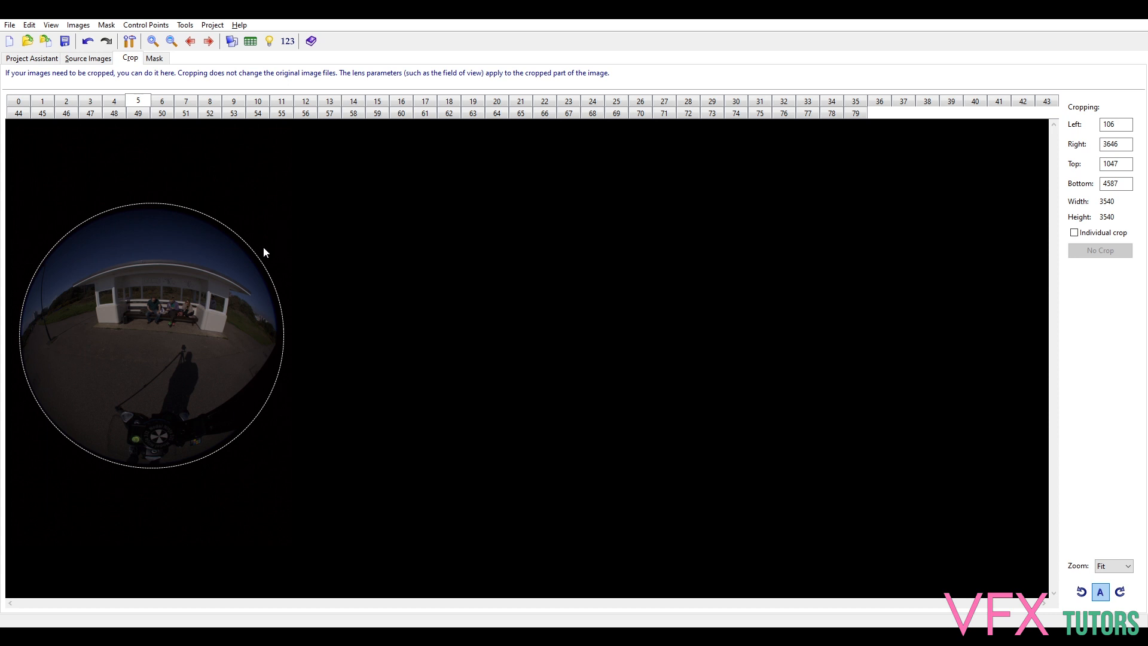
pyautogui.click(163, 103)
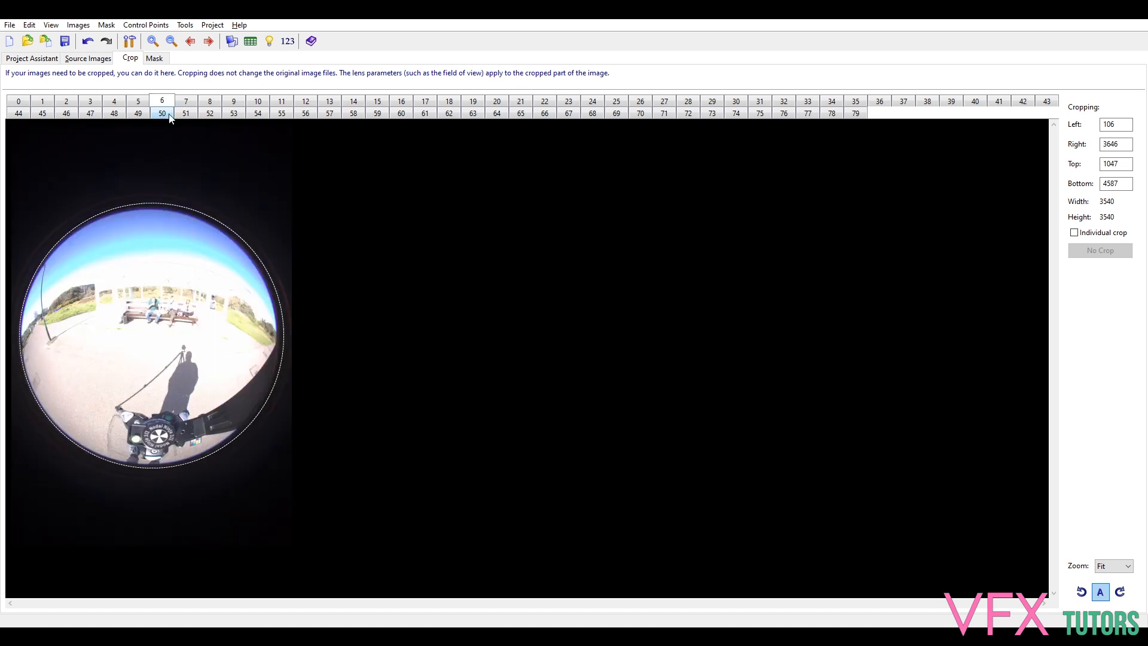
# On image 1, shrink the shared crop circle to about 3380 px across and shift it to about left 146, top 1151
pyautogui.click(62, 103)
pyautogui.click(38, 104)
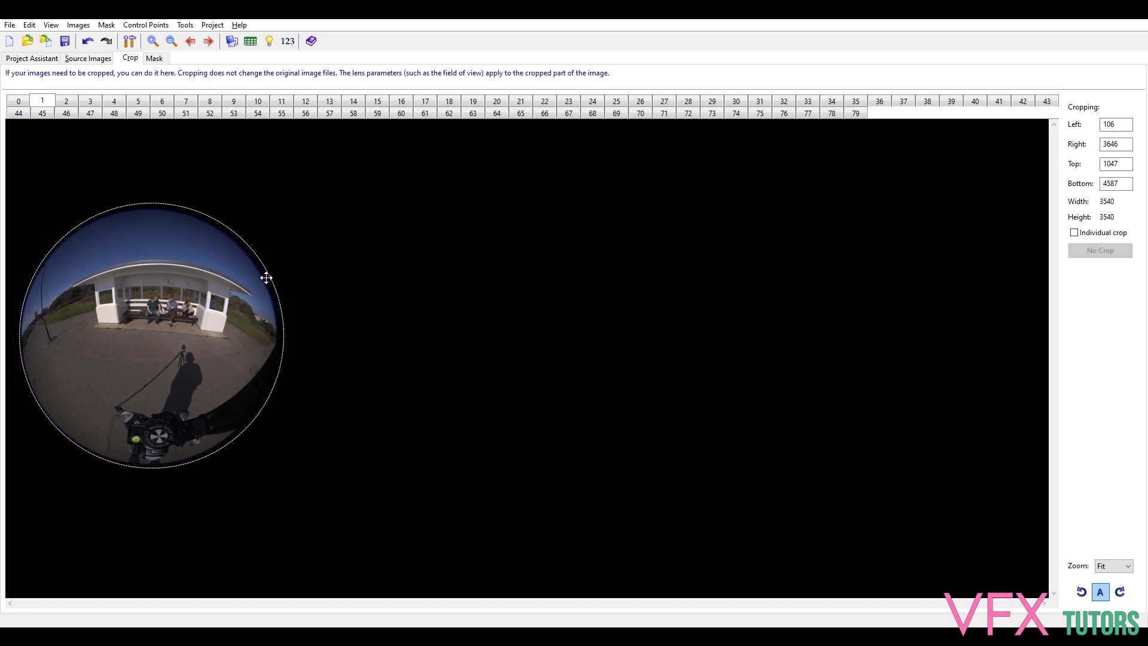
pyautogui.moveTo(270, 278); pyautogui.dragTo(265, 278)
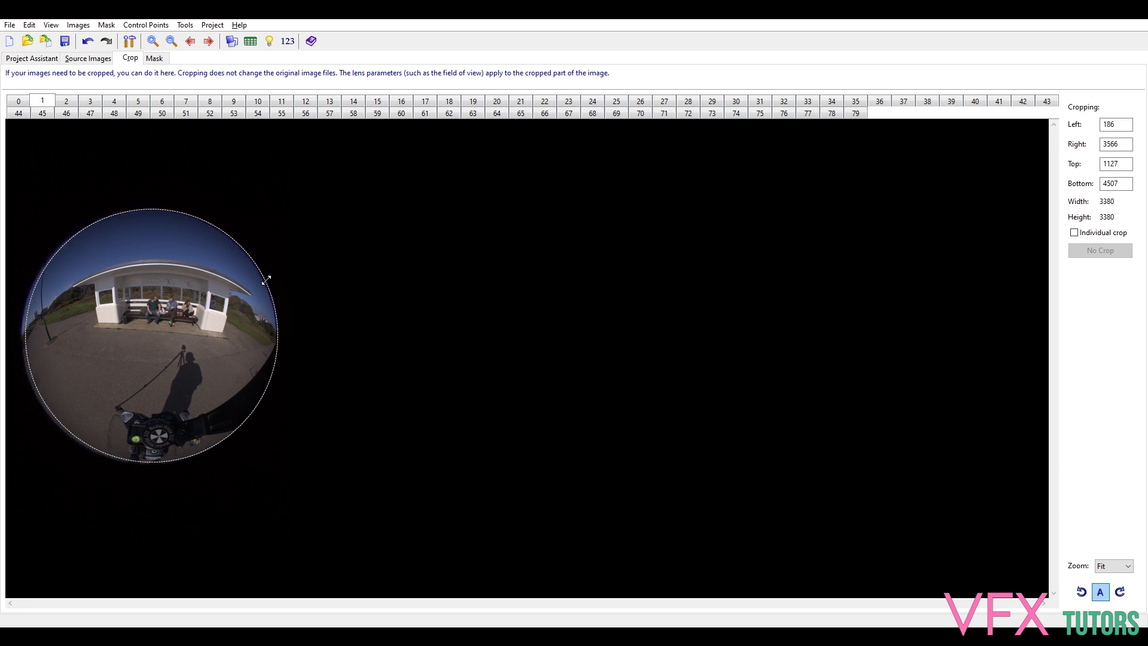
pyautogui.moveTo(215, 307); pyautogui.dragTo(213, 309)
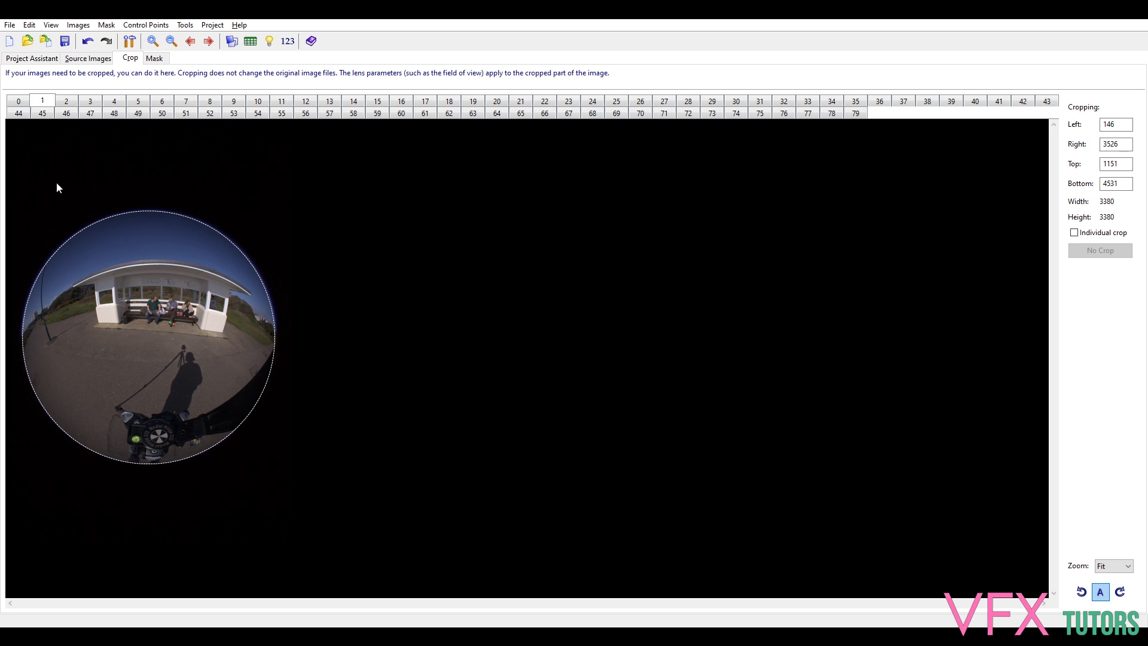
# Align the images with HDR mode enabled, the bracketed images linked, and True HDR as the HDR method
pyautogui.click(89, 59)
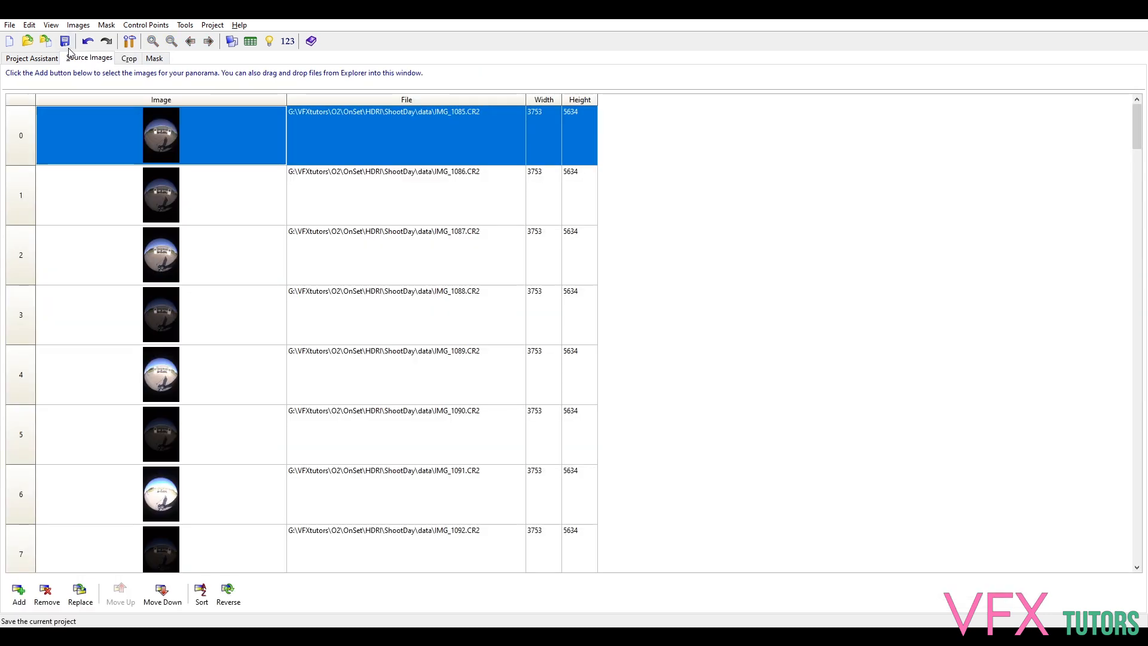
pyautogui.click(34, 59)
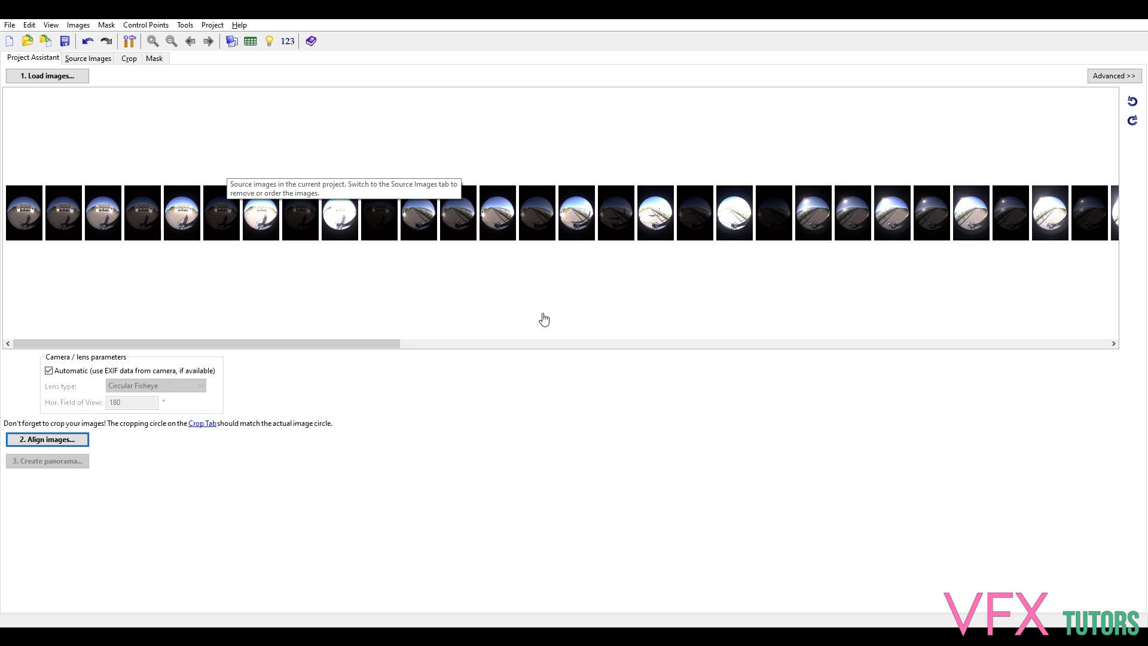
pyautogui.moveTo(220, 344); pyautogui.dragTo(968, 354)
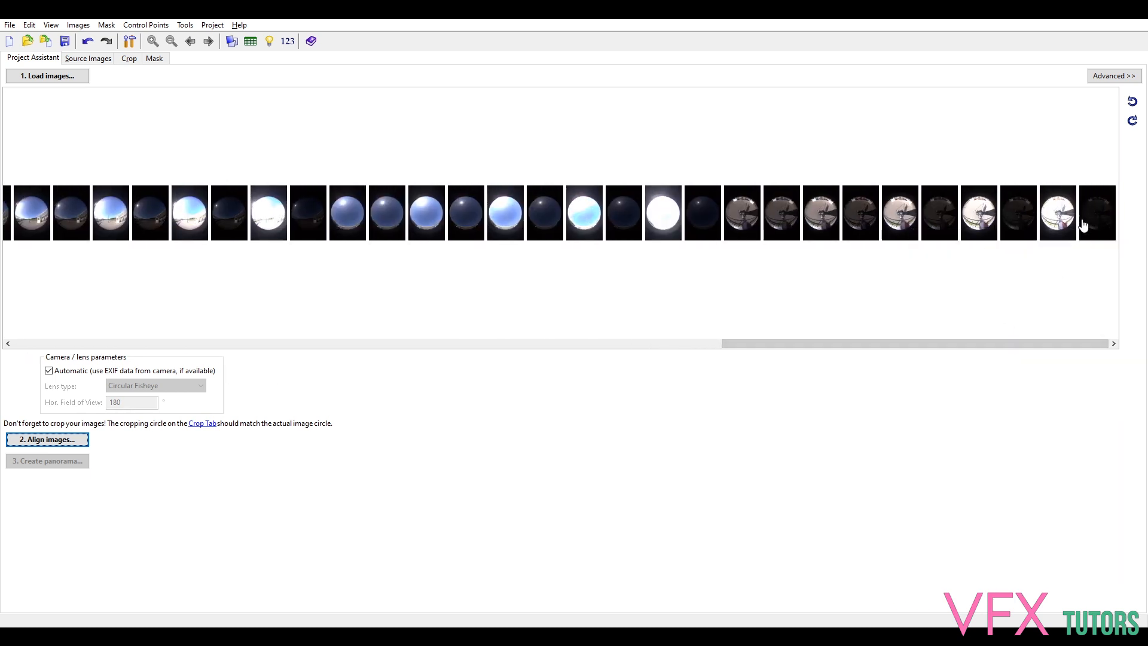
pyautogui.moveTo(1070, 346); pyautogui.dragTo(227, 388)
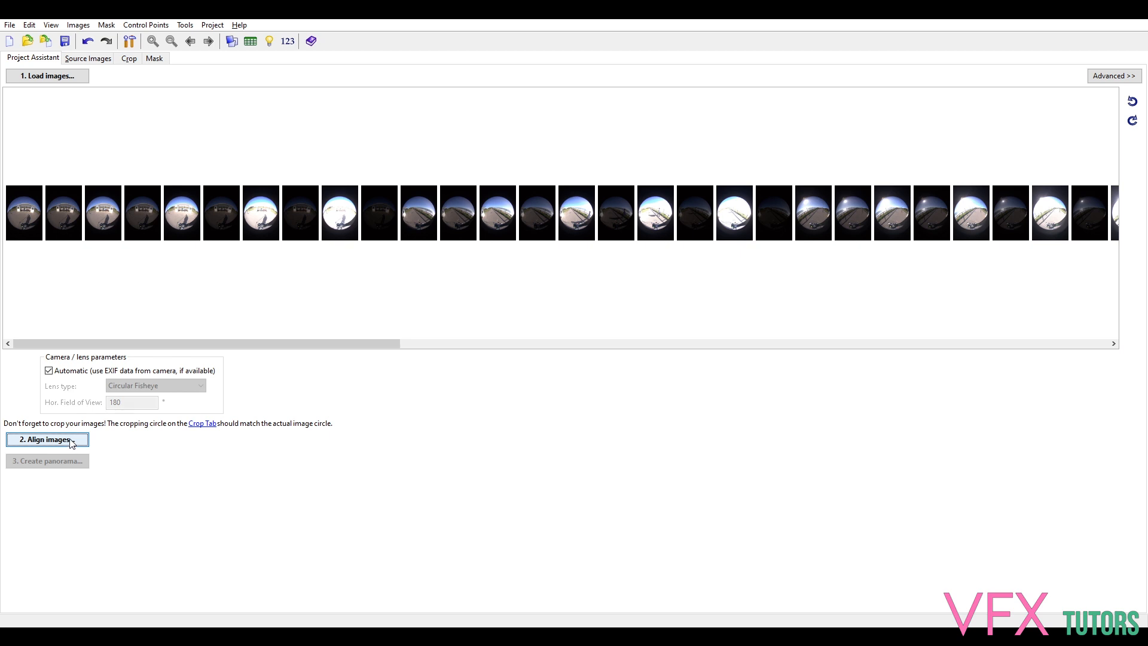
pyautogui.click(70, 442)
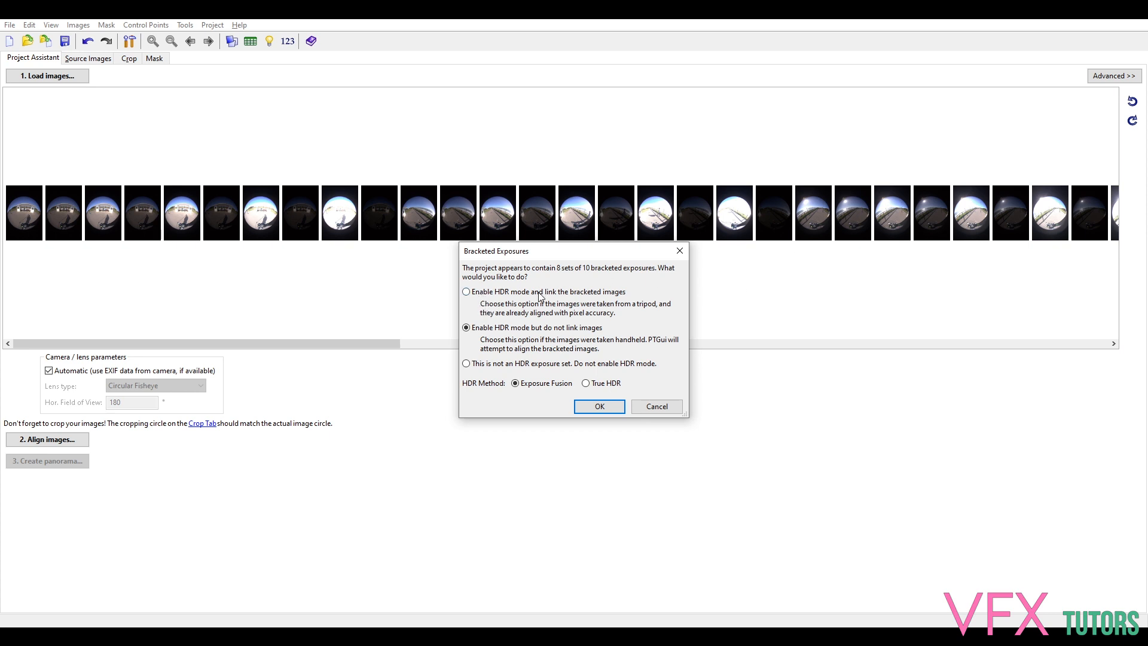
pyautogui.click(466, 292)
pyautogui.click(586, 383)
pyautogui.click(617, 405)
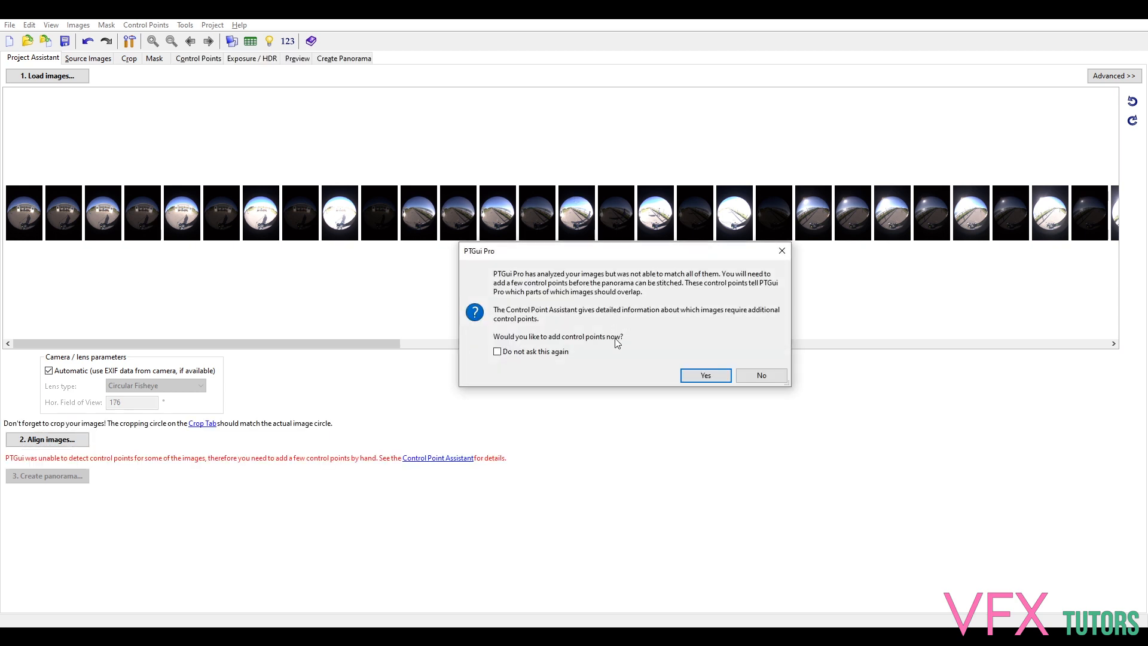
# Accept the offer to add control points for the images that could not be matched
pyautogui.moveTo(617, 253); pyautogui.dragTo(737, 341)
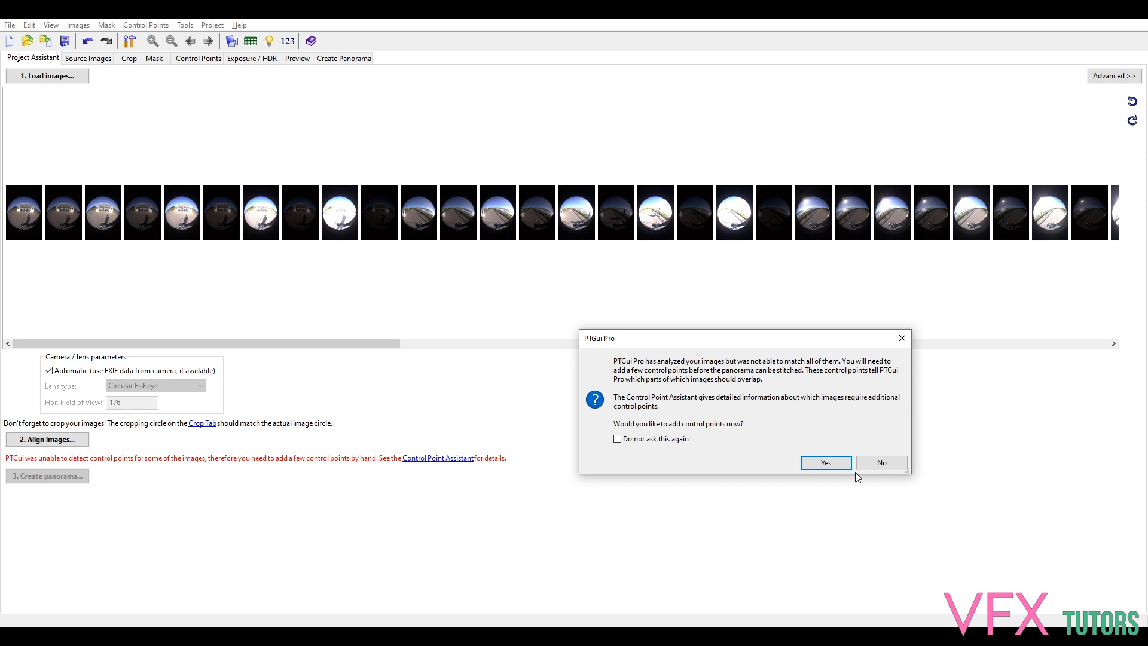
pyautogui.click(826, 463)
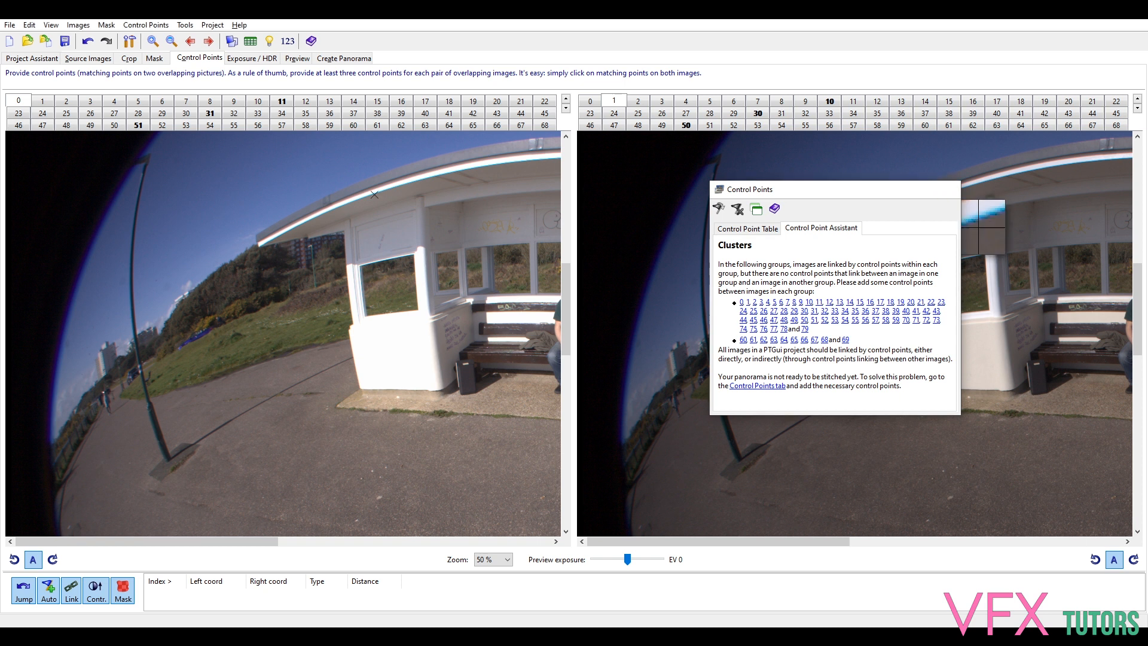
# Close the Control Point Assistant and look through the loaded images up to the end of the image strip
pyautogui.click(947, 189)
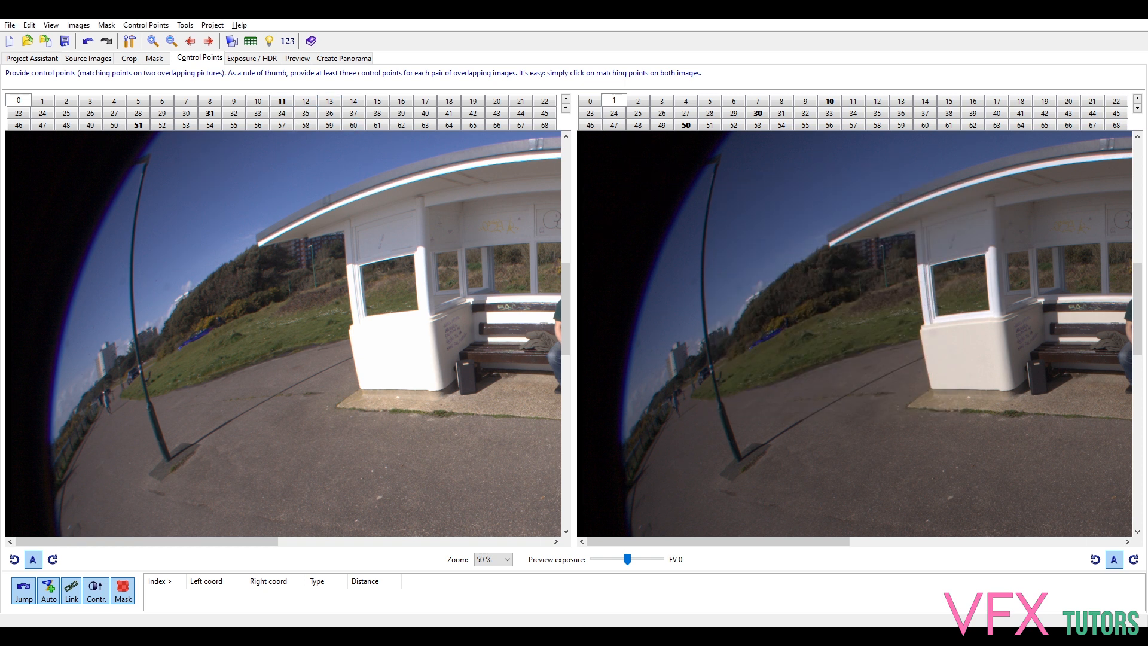
pyautogui.click(37, 60)
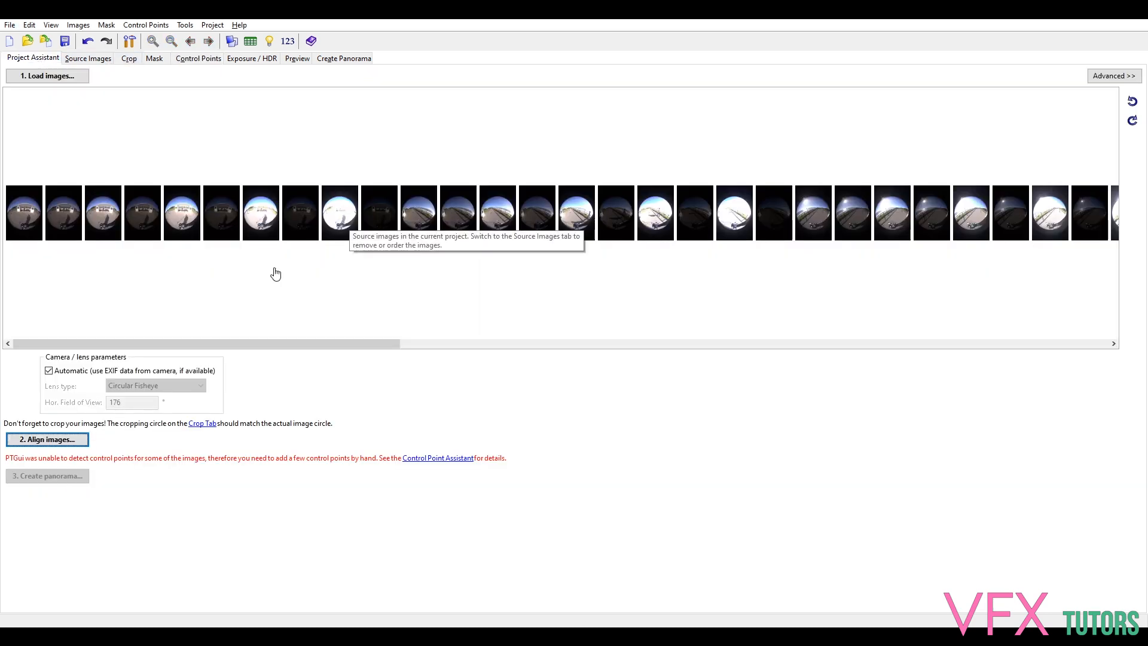
pyautogui.moveTo(314, 343); pyautogui.dragTo(1025, 384)
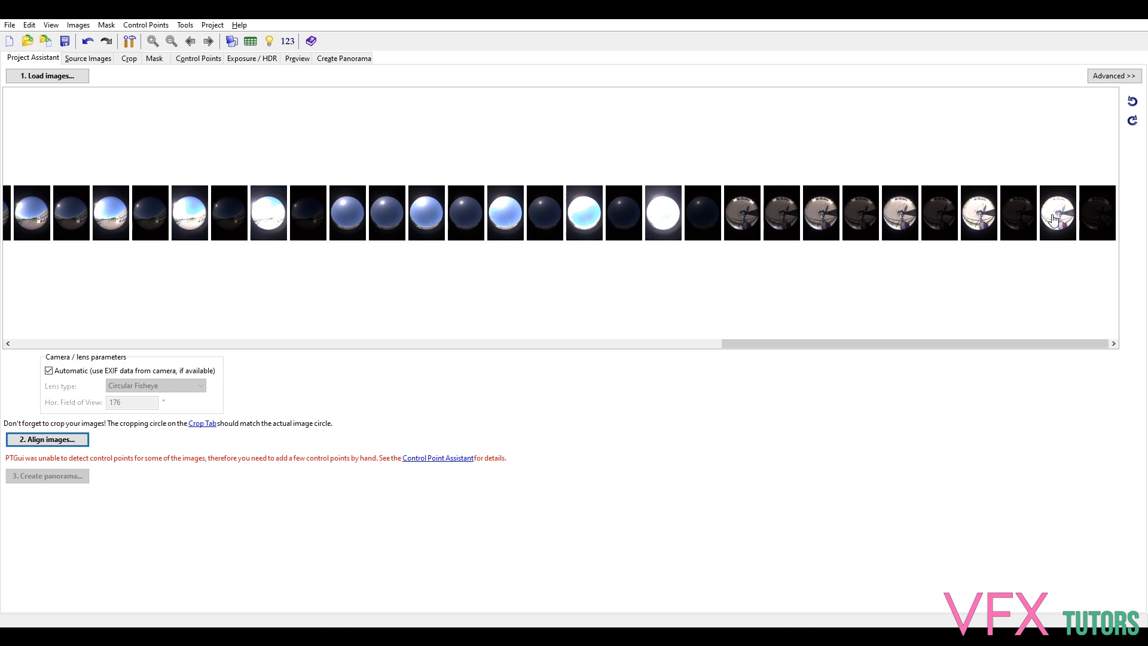
# Remove source images 60 to 79, IMG_1145.CR2 through IMG_1164.CR2, from the project
pyautogui.click(343, 221)
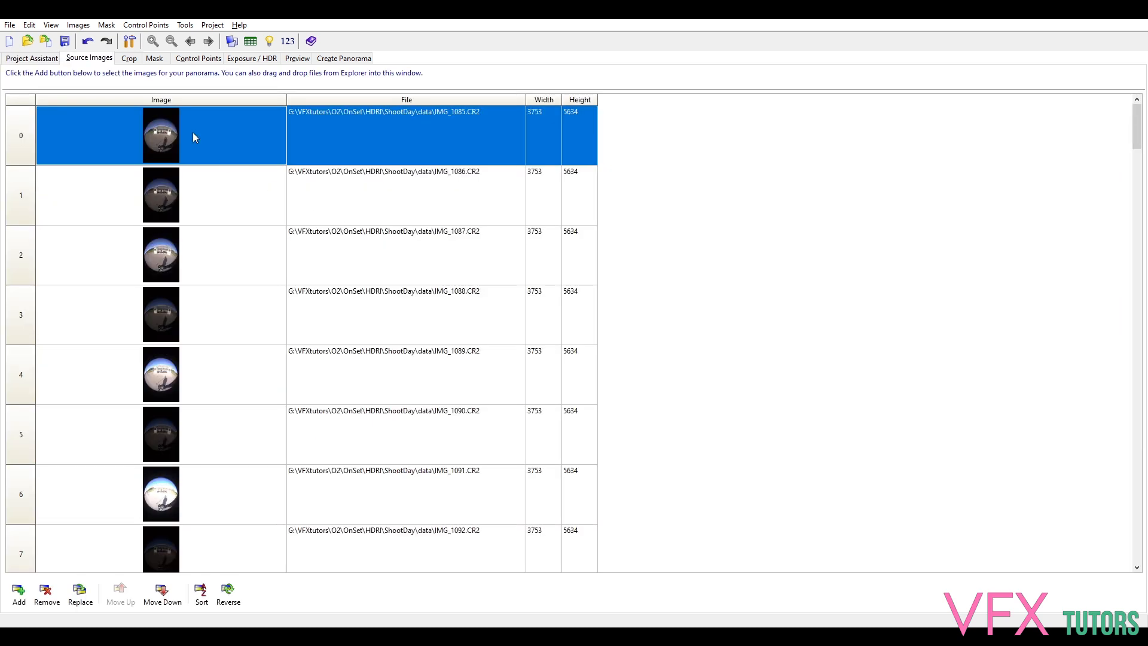
pyautogui.moveTo(1136, 127); pyautogui.dragTo(1107, 561)
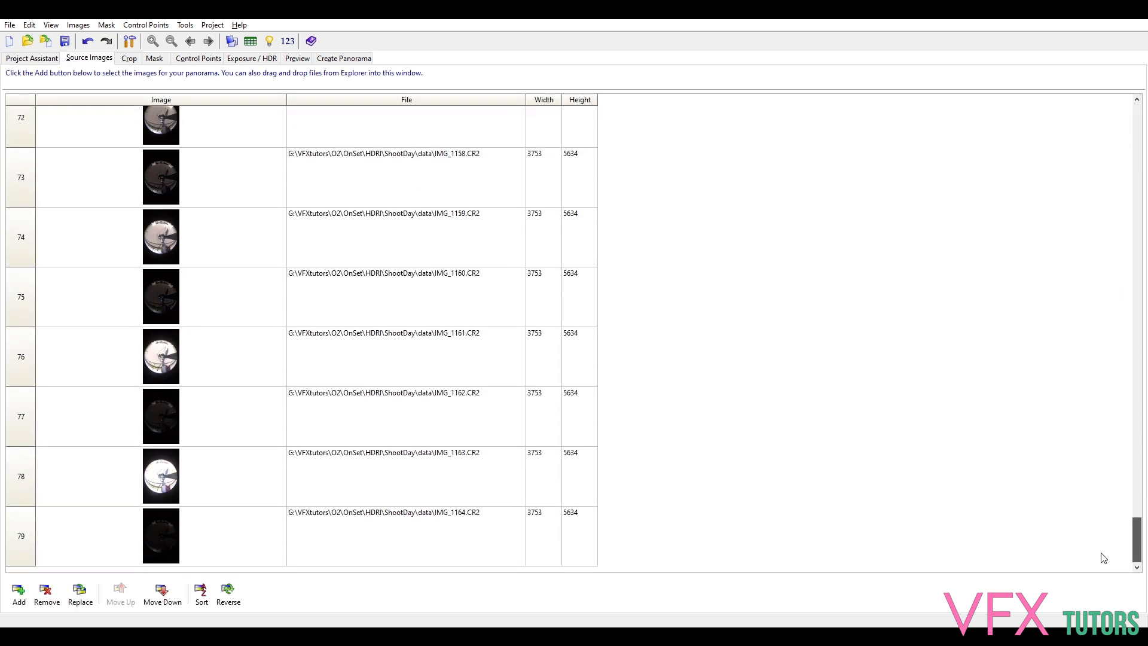
pyautogui.click(409, 526)
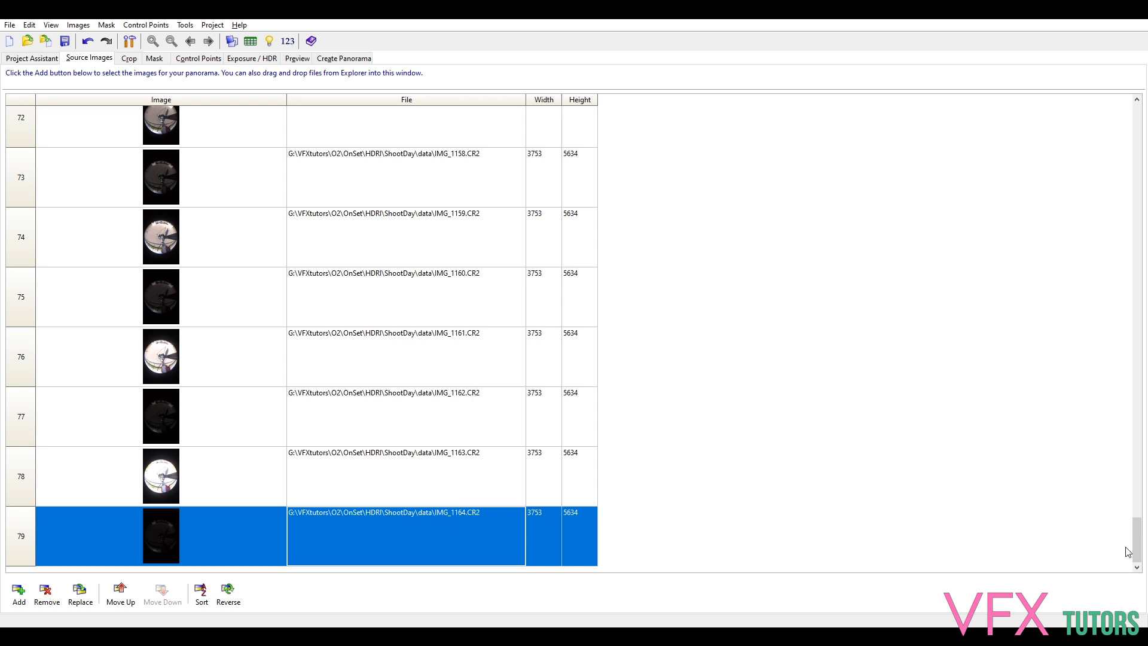
pyautogui.moveTo(1141, 547); pyautogui.dragTo(1132, 447)
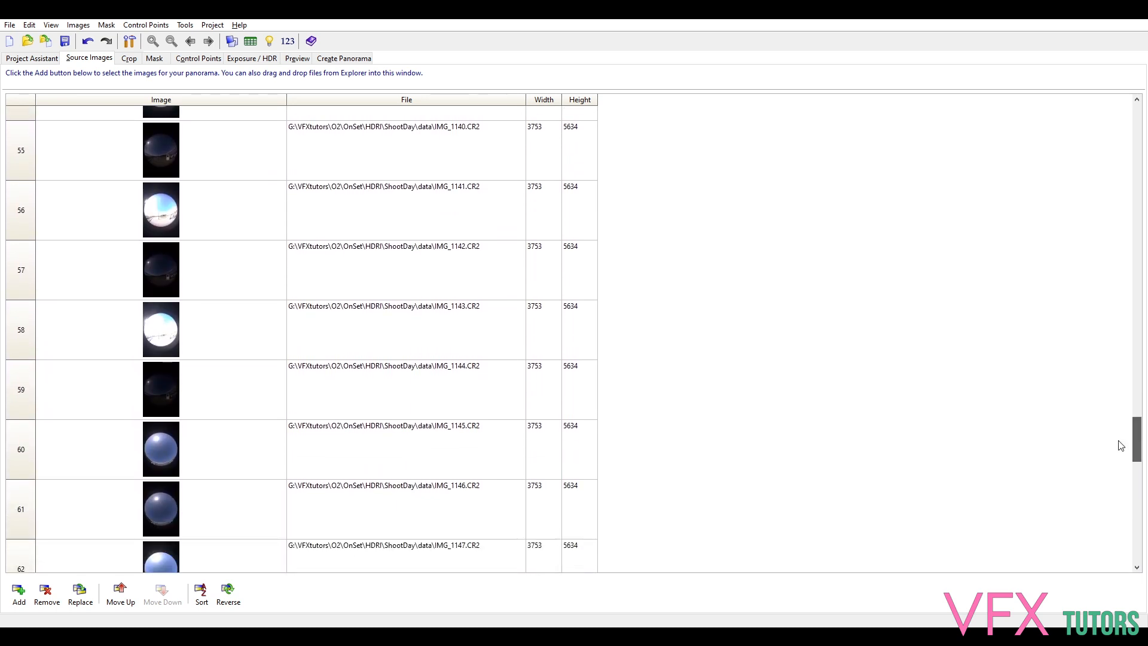
pyautogui.keyDown('shift'); pyautogui.click(359, 383); pyautogui.keyUp('shift')
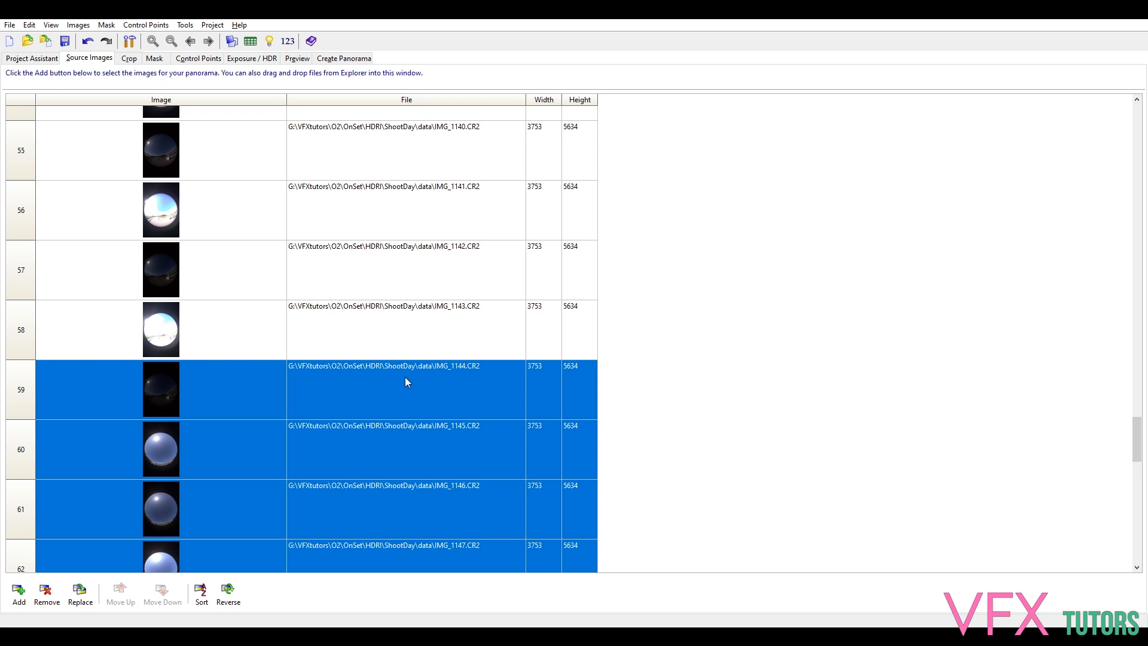
pyautogui.keyDown('ctrl'); pyautogui.click(375, 374); pyautogui.keyUp('ctrl')
pyautogui.scroll(-1, 372, 405)
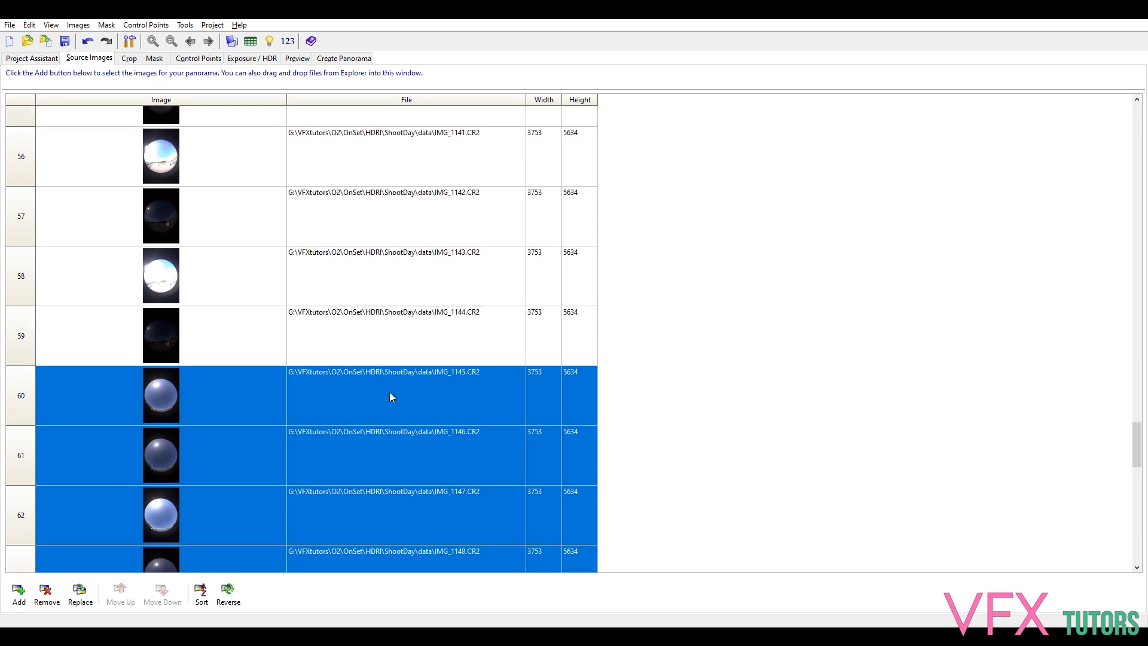
pyautogui.rightClick(384, 371)
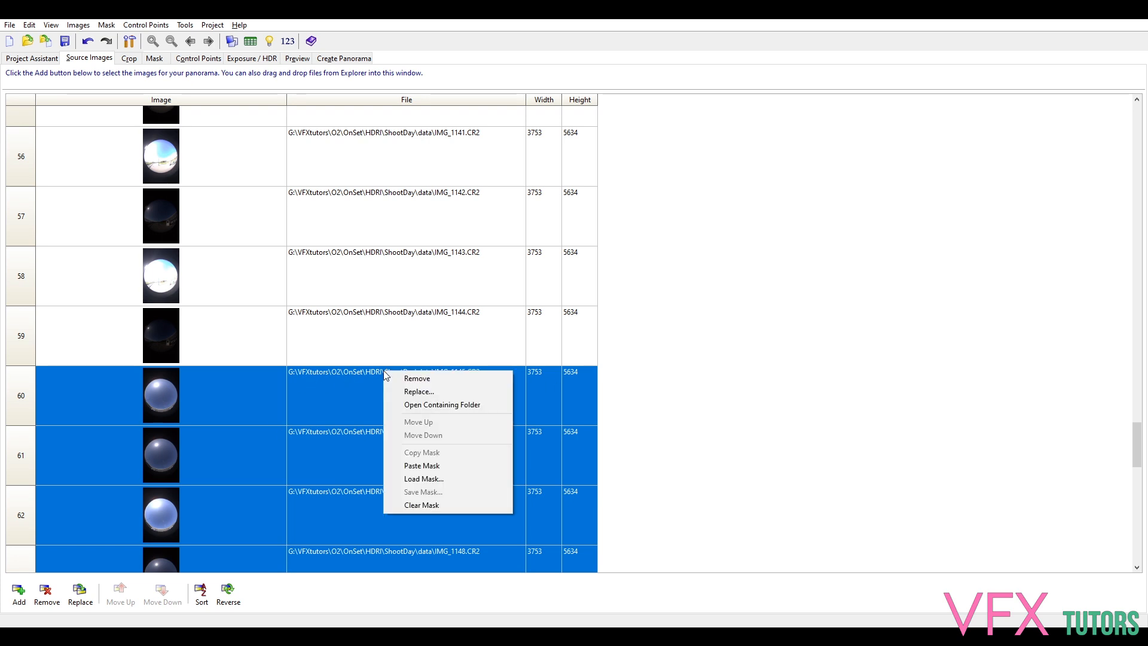
pyautogui.click(418, 383)
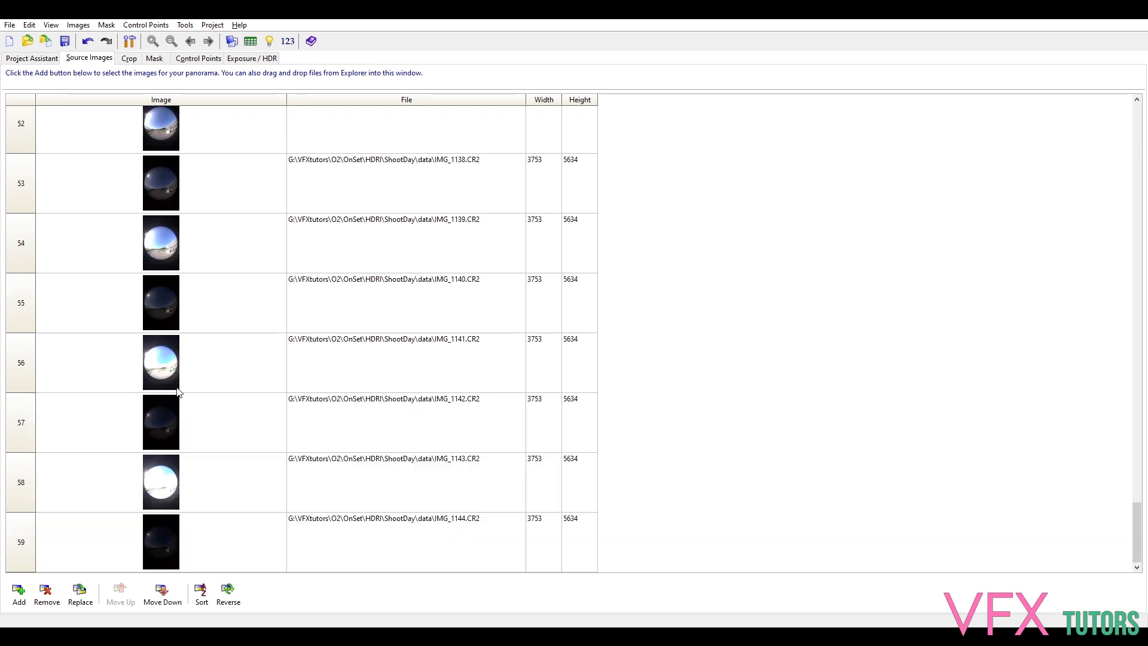
# Realign the remaining images with HDR mode enabled, the bracketed images linked, and True HDR as the HDR method
pyautogui.click(24, 58)
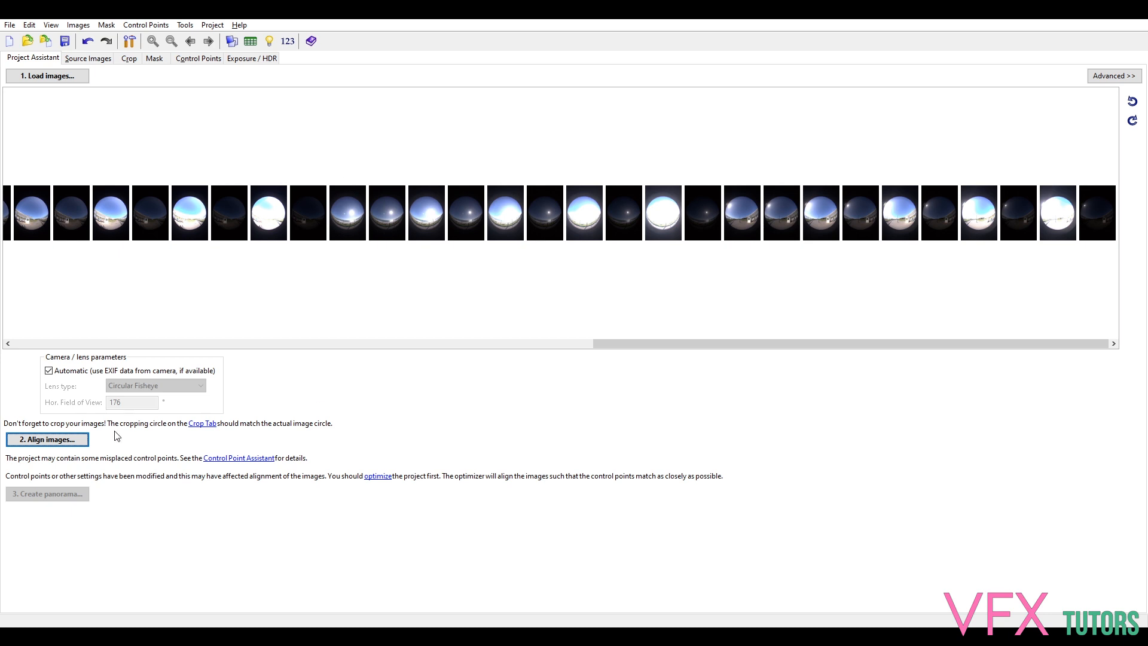
pyautogui.click(66, 439)
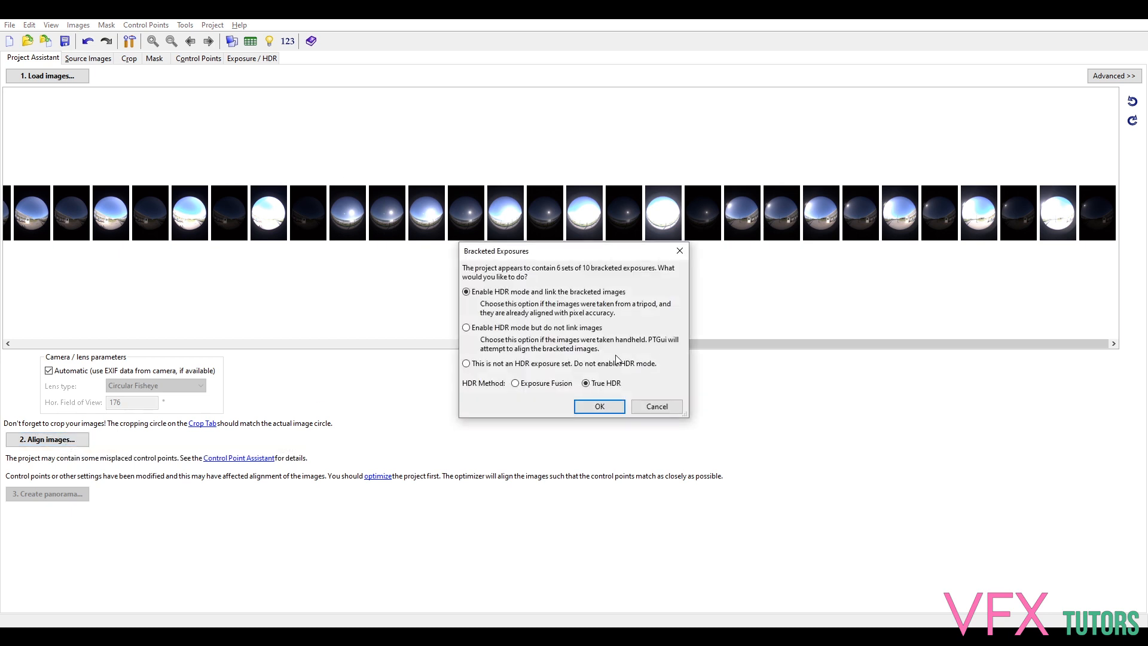
pyautogui.press('Return')
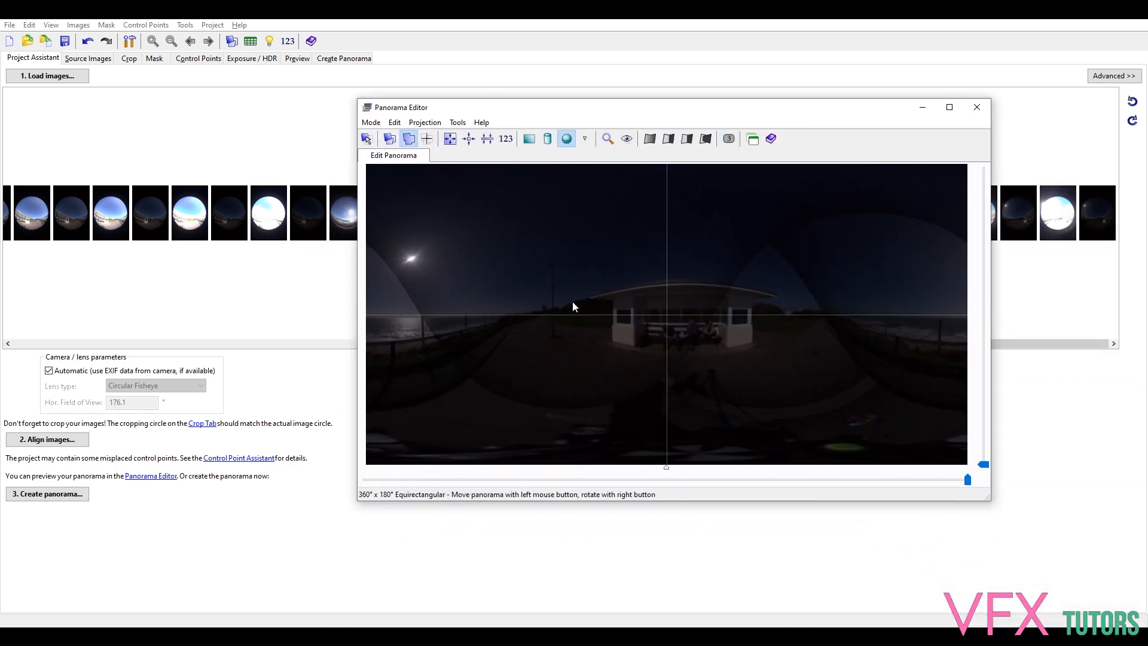
# Shift the panorama horizontally so the sun sits between the left edge and centre, with the shelter right of centre
pyautogui.moveTo(658, 321); pyautogui.dragTo(756, 321)
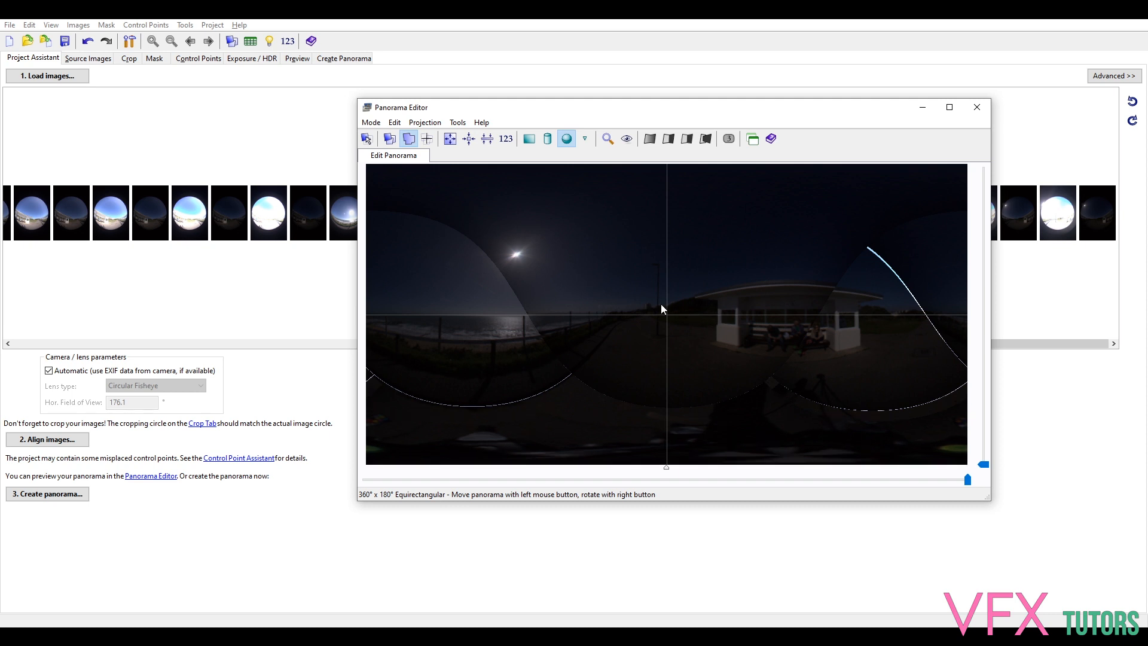
pyautogui.moveTo(665, 320); pyautogui.dragTo(689, 320)
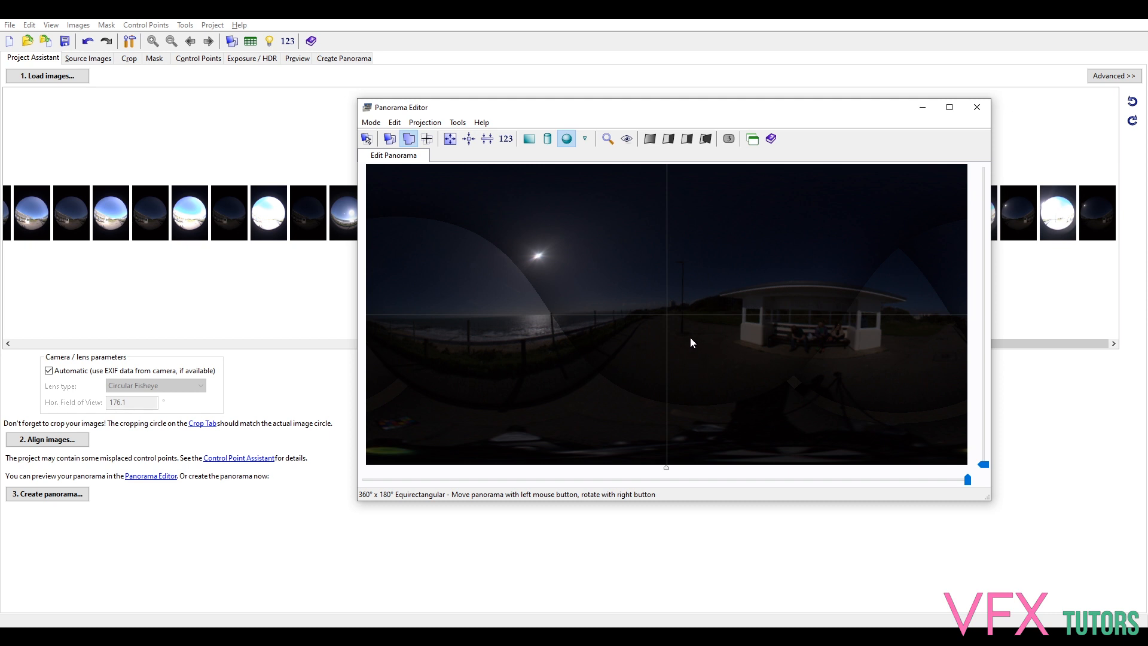
pyautogui.moveTo(666, 317); pyautogui.dragTo(671, 317)
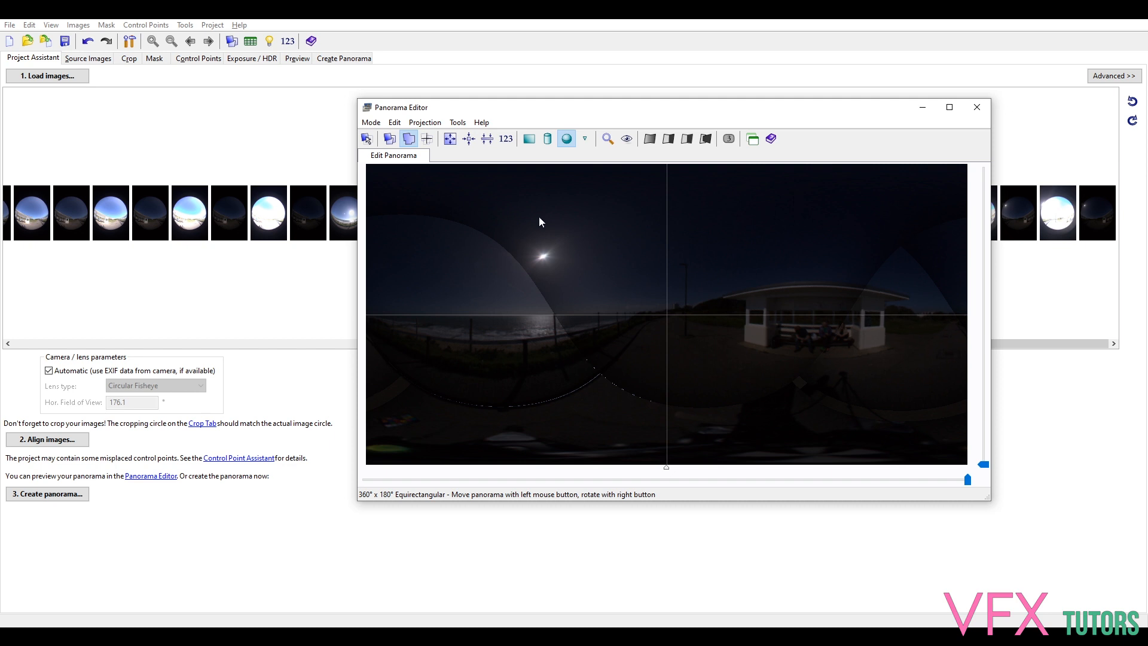
pyautogui.moveTo(668, 317); pyautogui.dragTo(687, 318)
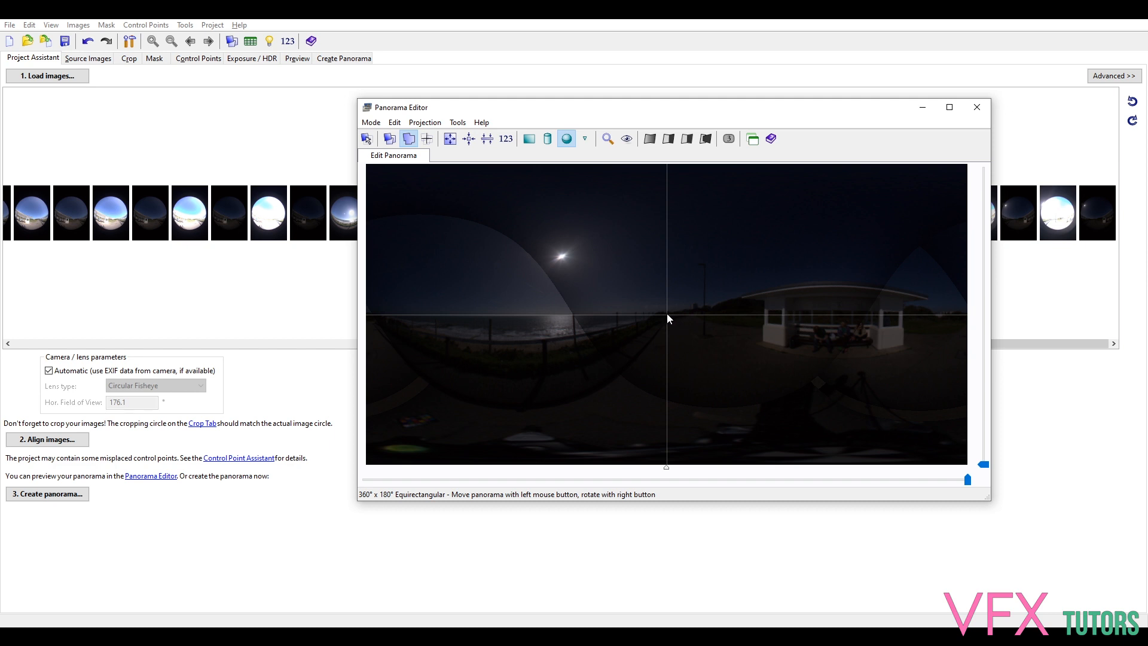
pyautogui.moveTo(669, 319); pyautogui.dragTo(664, 319)
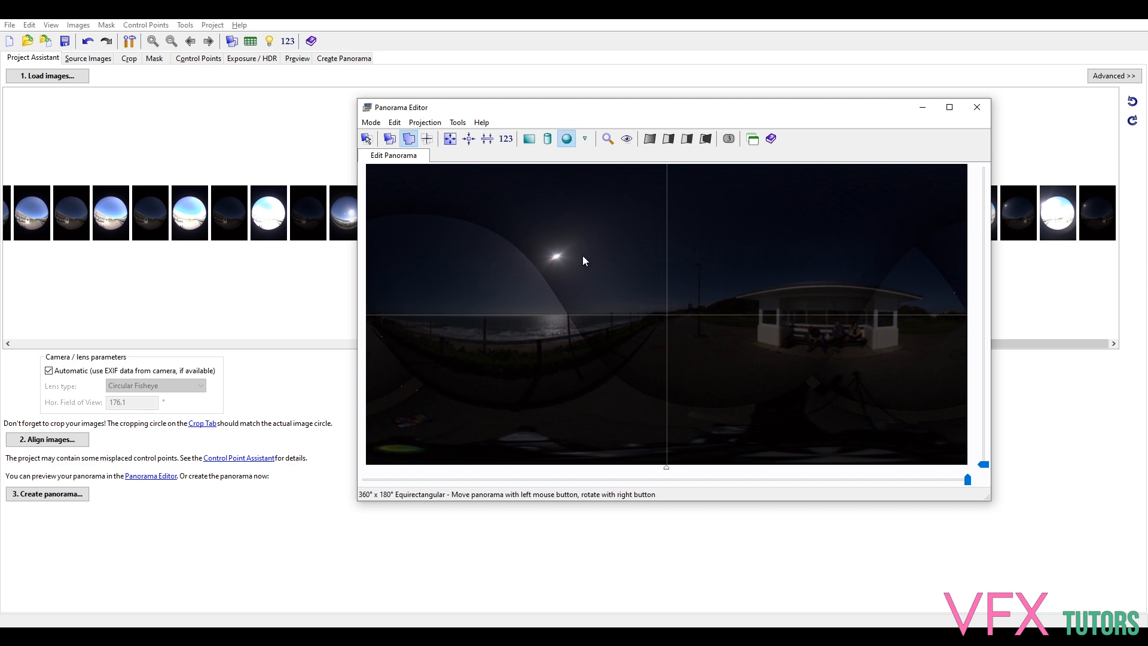
# Move the panorama around and back to the sun-left framing, straighten its horizon, and move the Panorama Editor out of the way
pyautogui.moveTo(673, 323); pyautogui.dragTo(472, 332)
pyautogui.moveTo(667, 313); pyautogui.dragTo(679, 321)
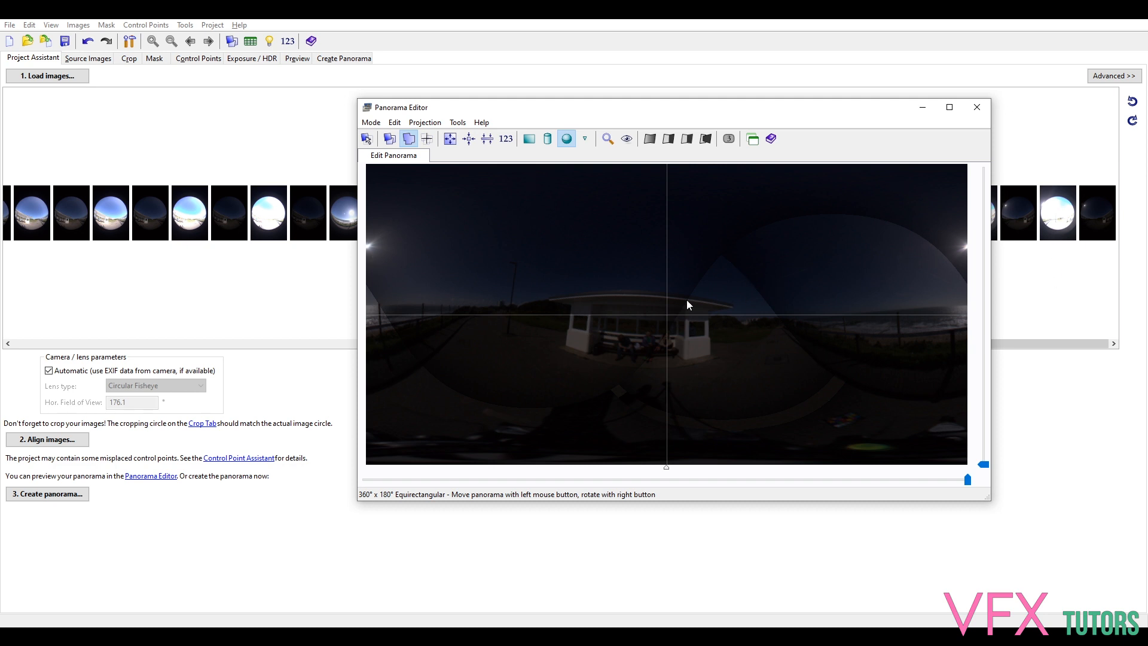
pyautogui.moveTo(663, 317); pyautogui.dragTo(857, 328)
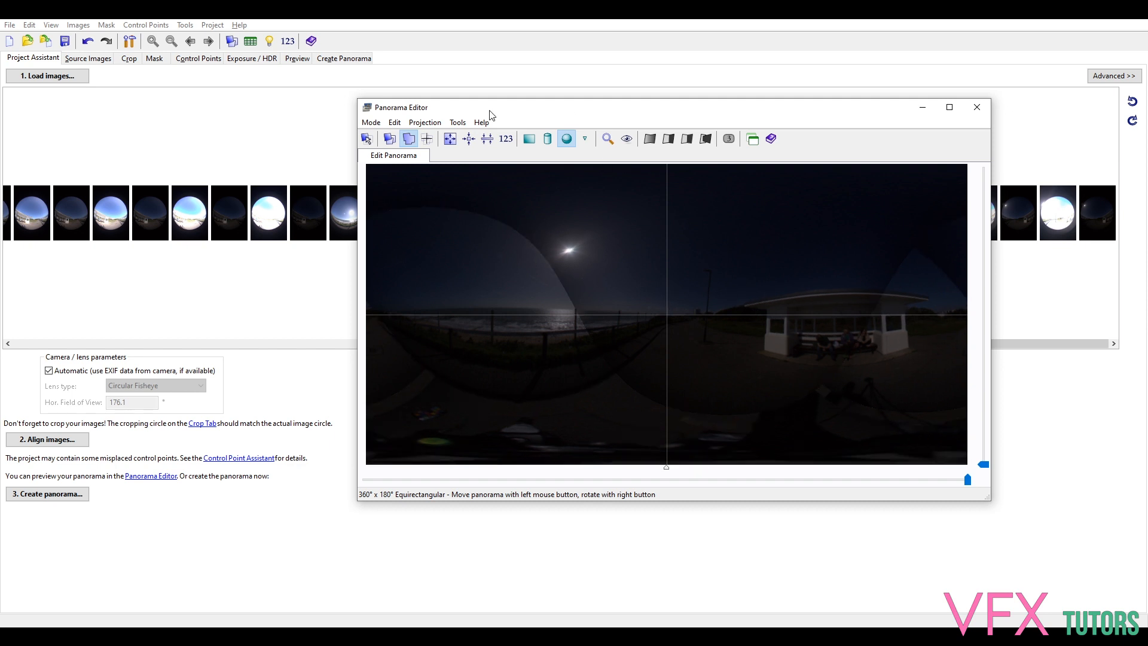
pyautogui.click(488, 138)
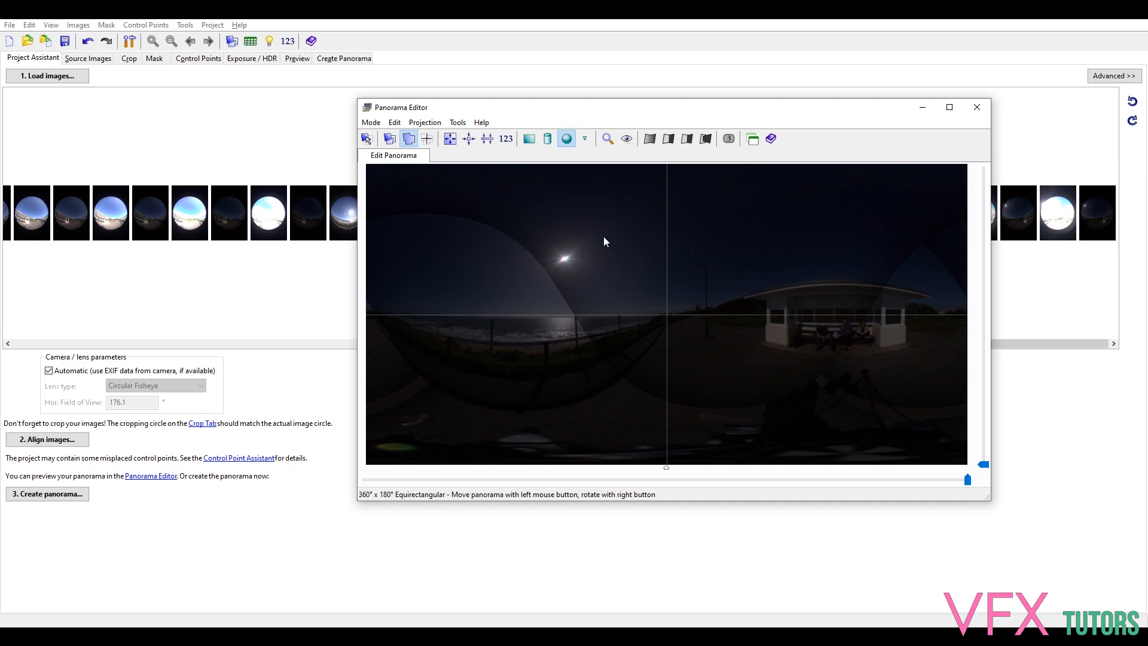
pyautogui.moveTo(590, 109); pyautogui.dragTo(1147, 179)
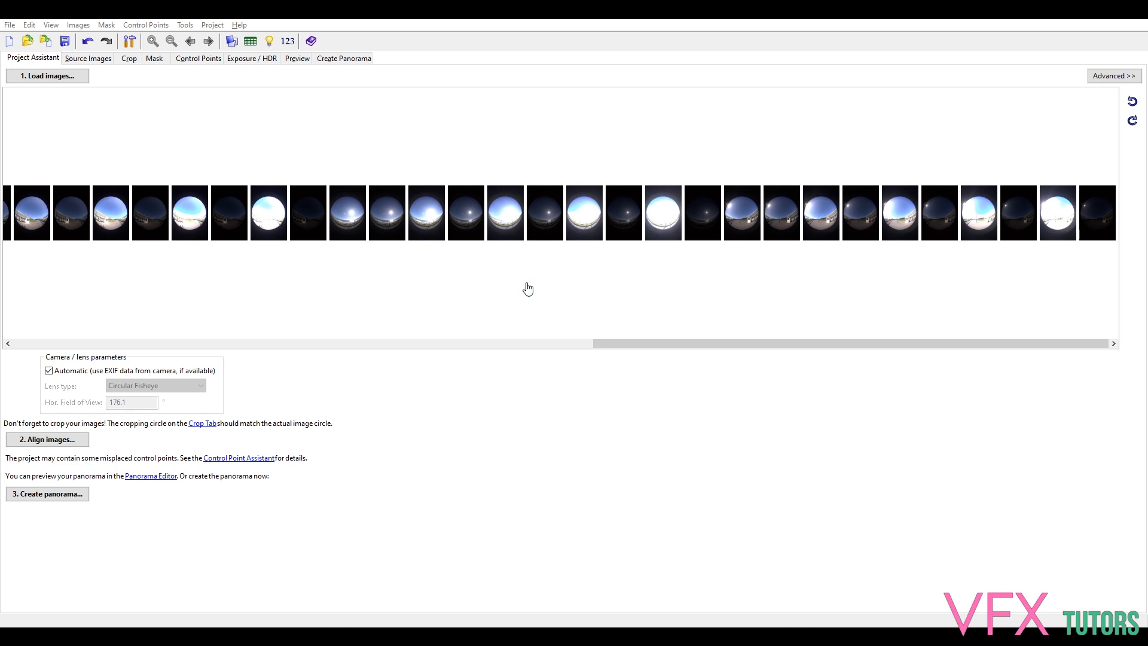
# Open the panorama output settings and set the HDR file format to OpenEXR (.exr)
pyautogui.click(48, 494)
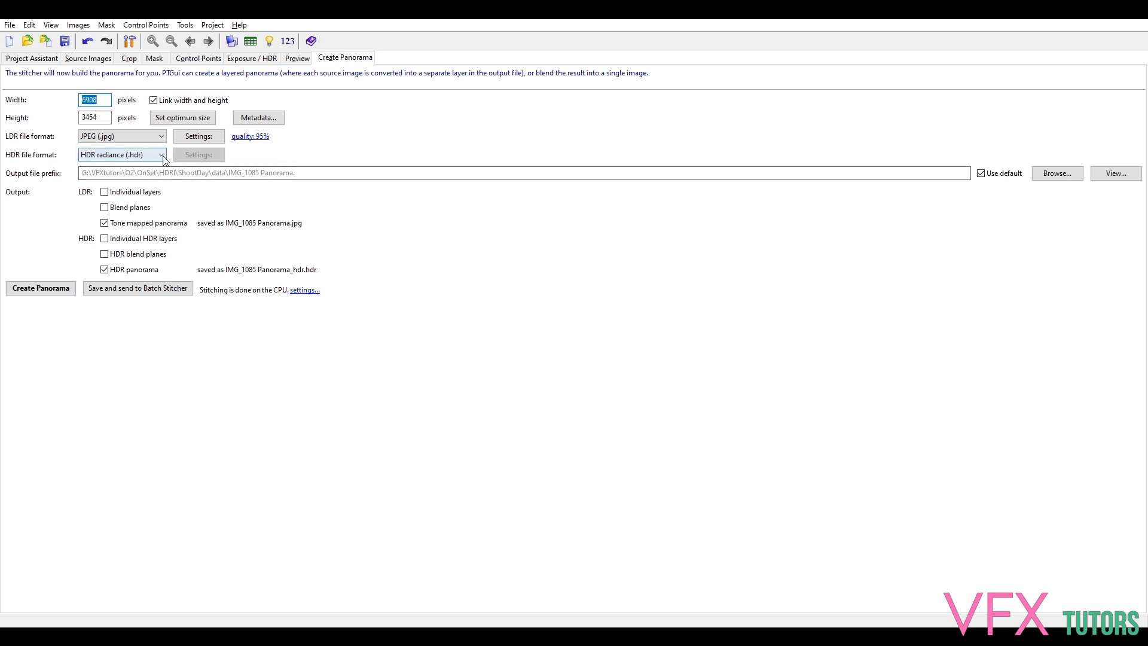
pyautogui.click(94, 155)
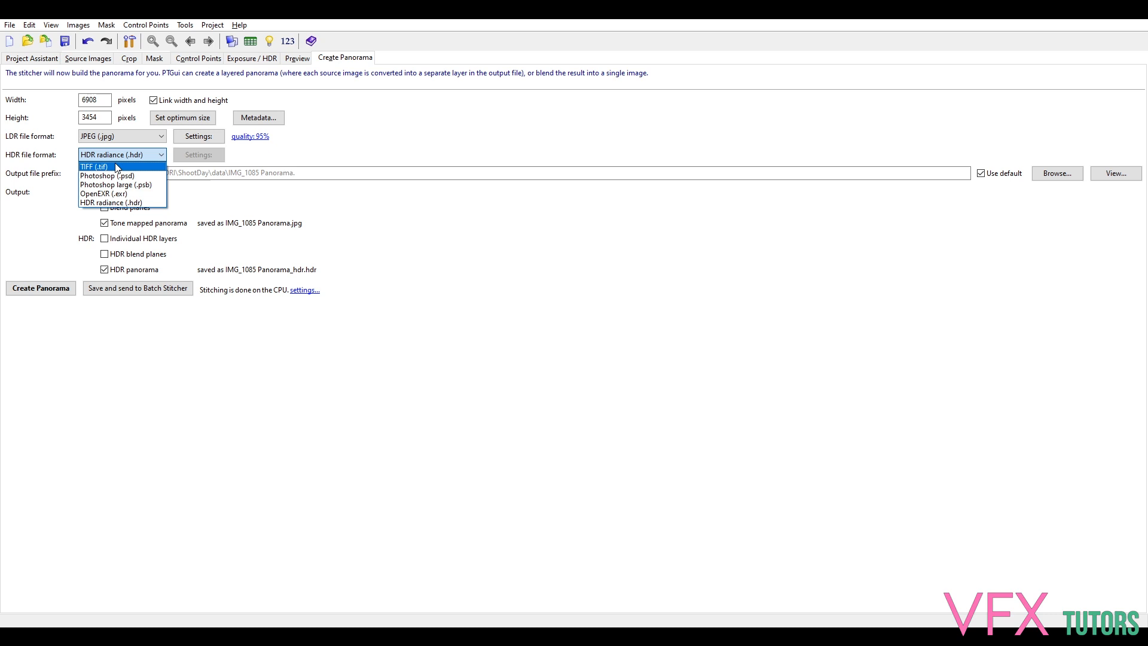
pyautogui.click(137, 194)
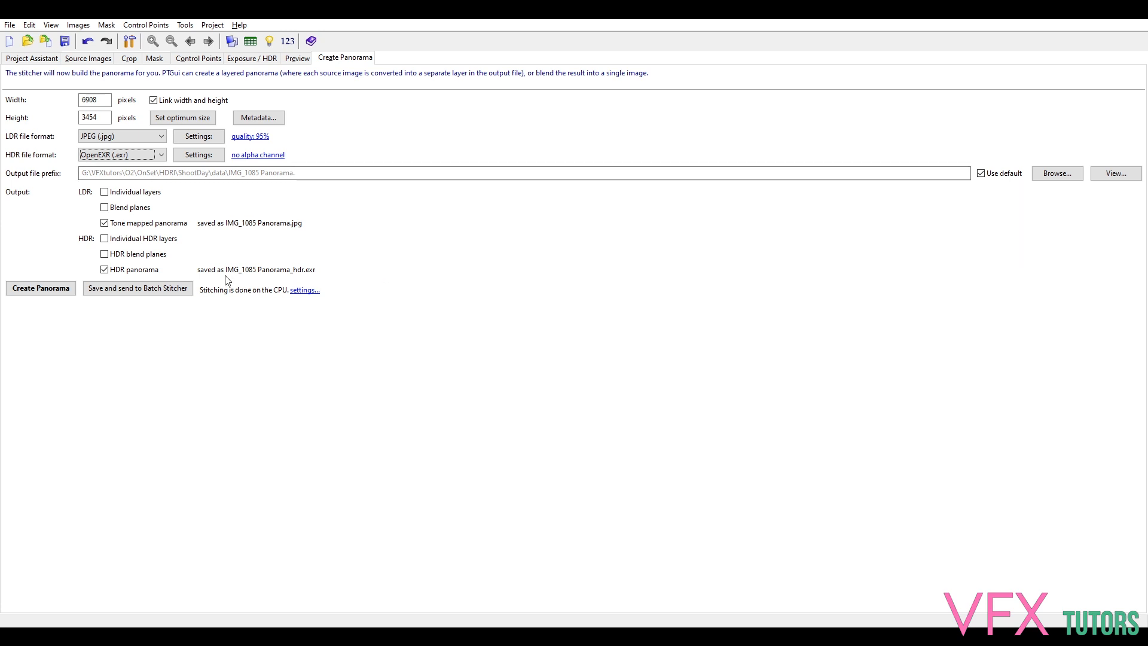
# Enable GPU acceleration using OpenCL for stitching in the advanced options
pyautogui.click(305, 291)
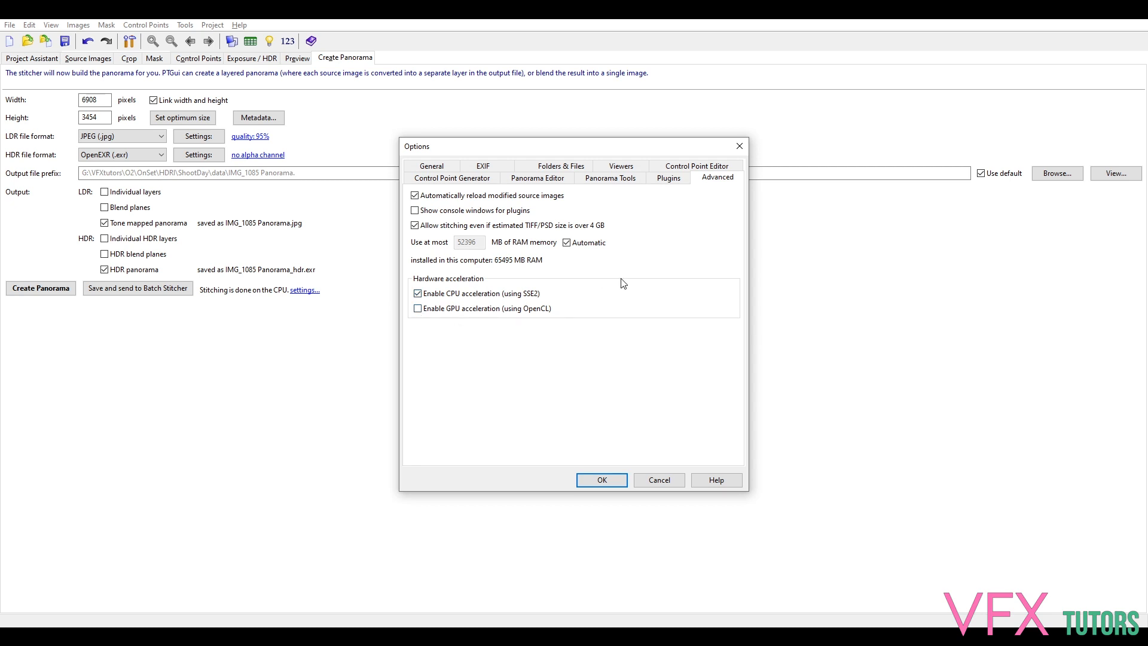
pyautogui.click(418, 309)
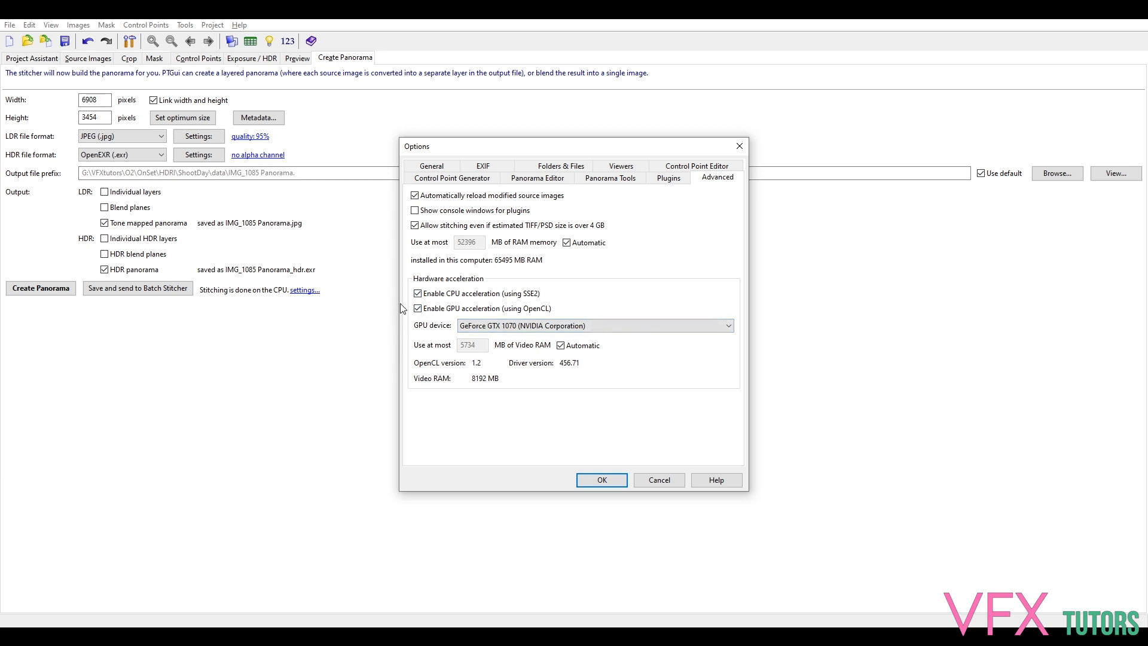
pyautogui.click(602, 479)
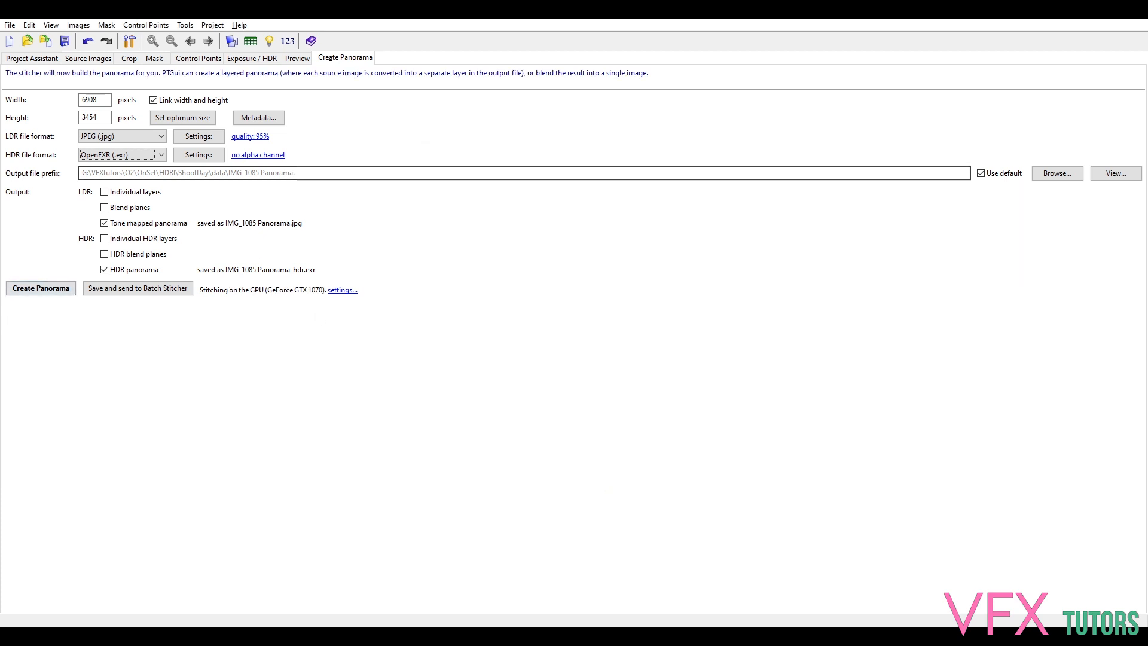
# Browse for the output file location and go to the ShootDay folder inside OnSet\HDRI
pyautogui.click(1055, 175)
pyautogui.click(380, 145)
pyautogui.click(345, 146)
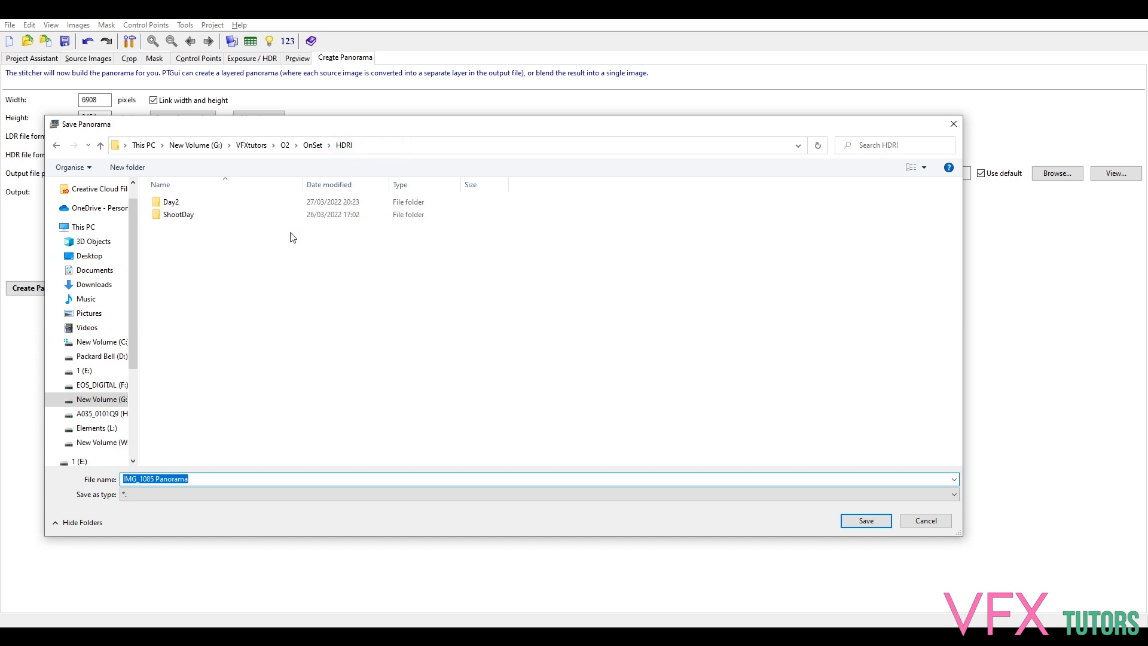
pyautogui.doubleClick(191, 215)
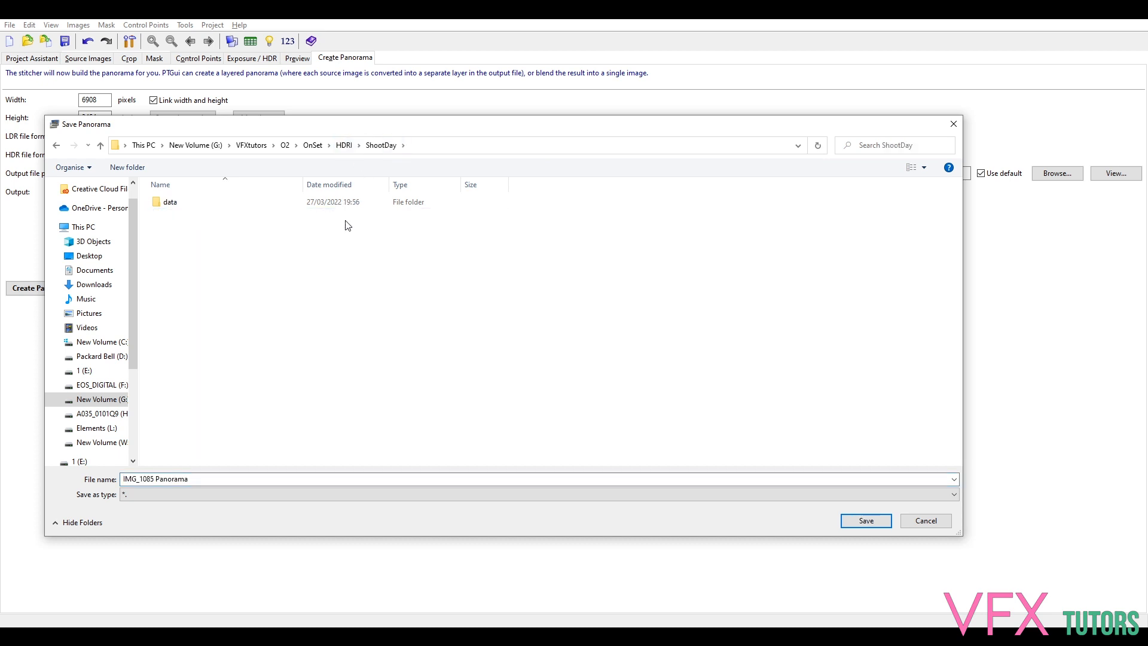
pyautogui.rightClick(254, 245)
pyautogui.moveTo(208, 372)
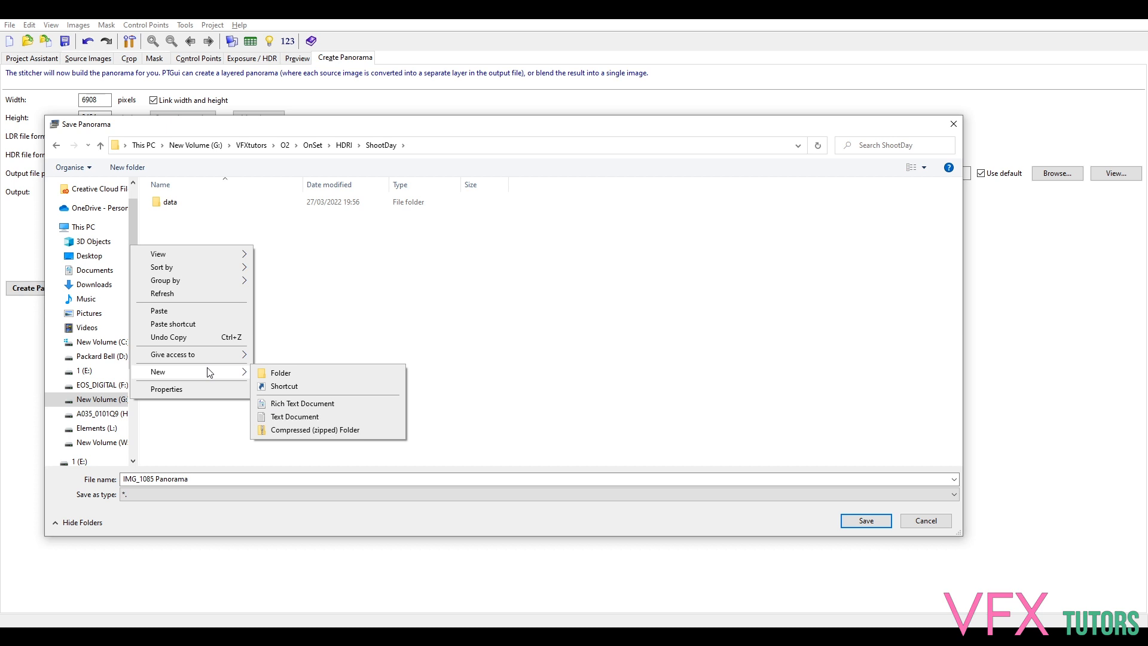
pyautogui.press('Escape')
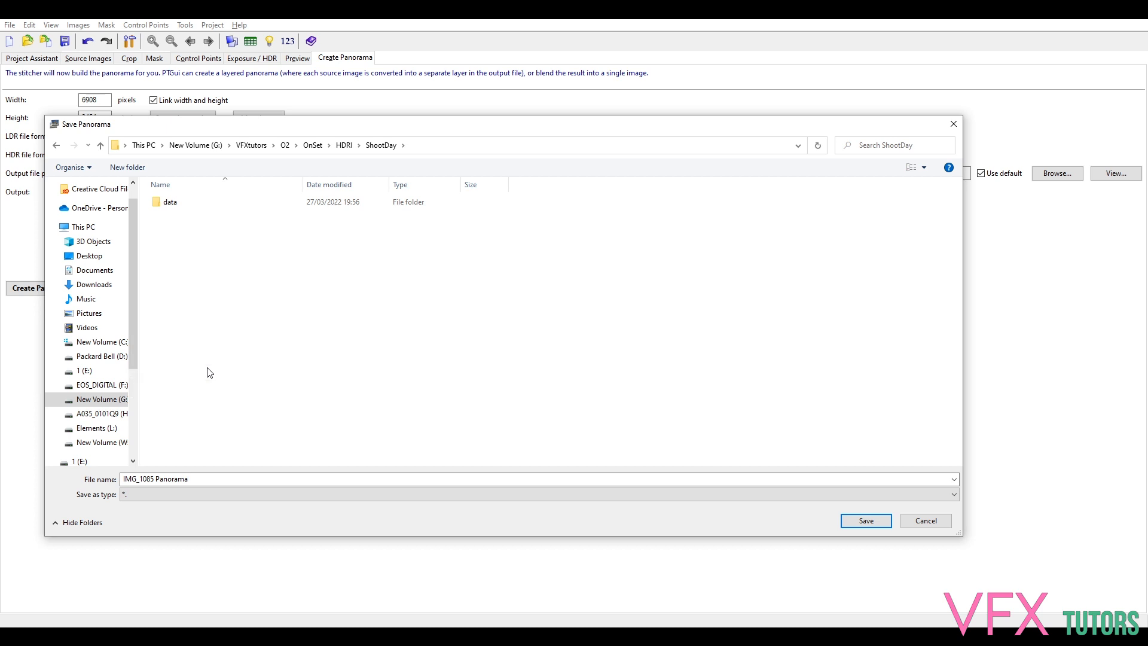
# Create a new folder named HDRI inside ShootDay and open it as the save location
pyautogui.rightClick(375, 361)
pyautogui.moveTo(323, 488)
pyautogui.click(407, 492)
pyautogui.write('HDRI')
pyautogui.press('Return')
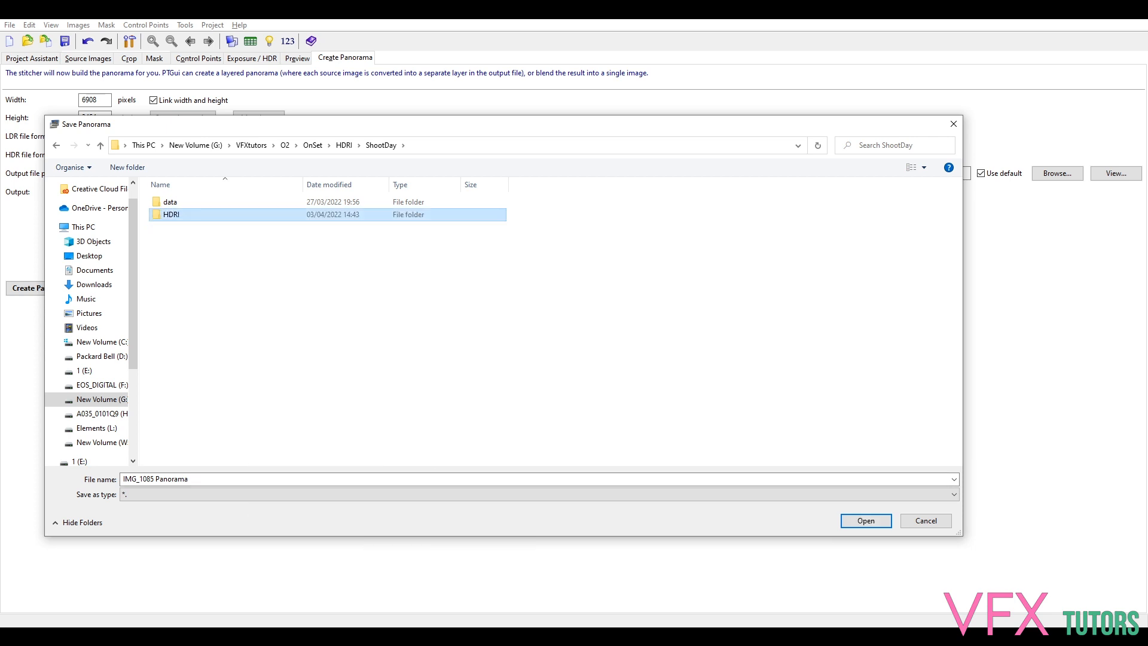
pyautogui.doubleClick(190, 217)
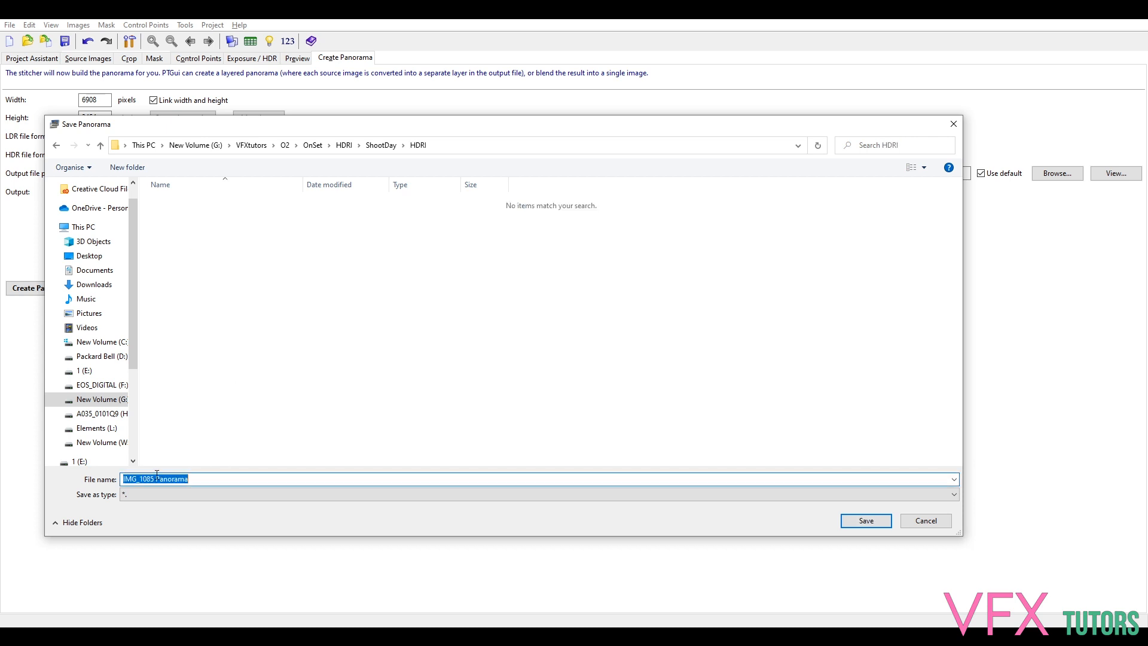
# Set the panorama's output file name to O2_Day1_HDRI_V001 and try to create the panorama
pyautogui.write('O2_Day1_HDRI_V001')
pyautogui.click(864, 526)
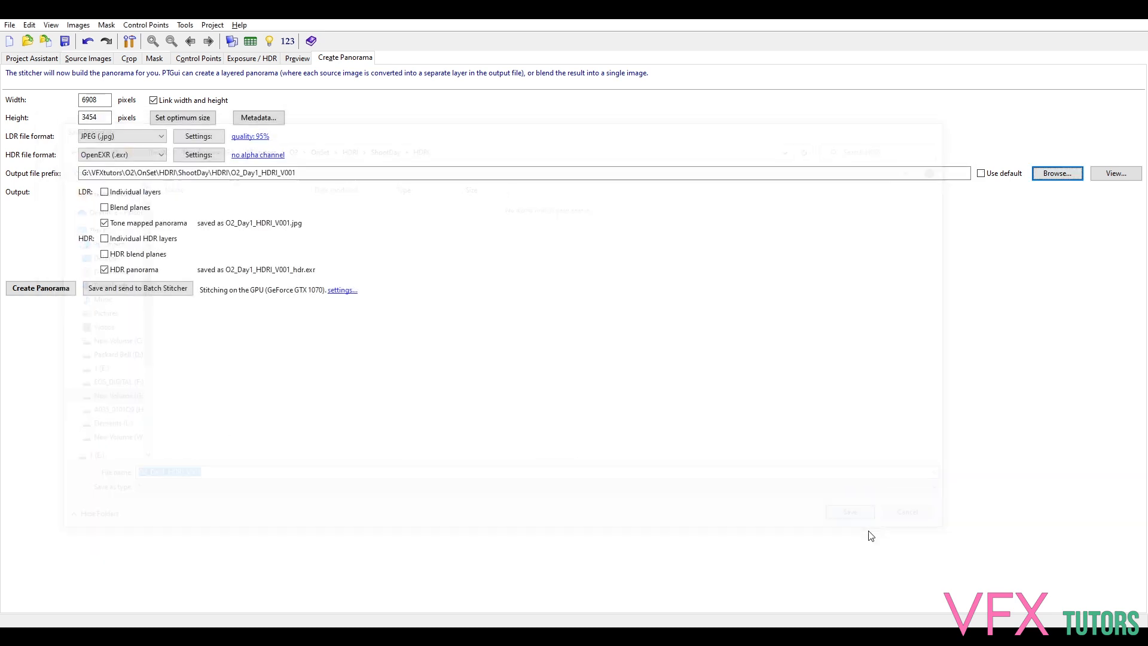
pyautogui.click(46, 295)
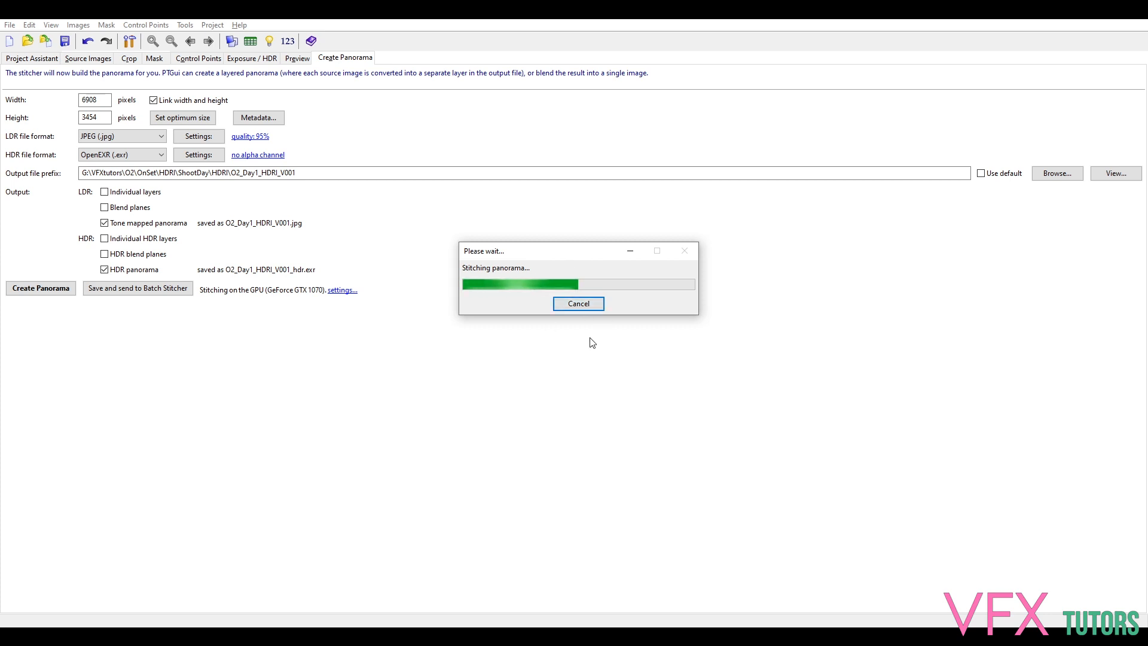
pyautogui.click(577, 306)
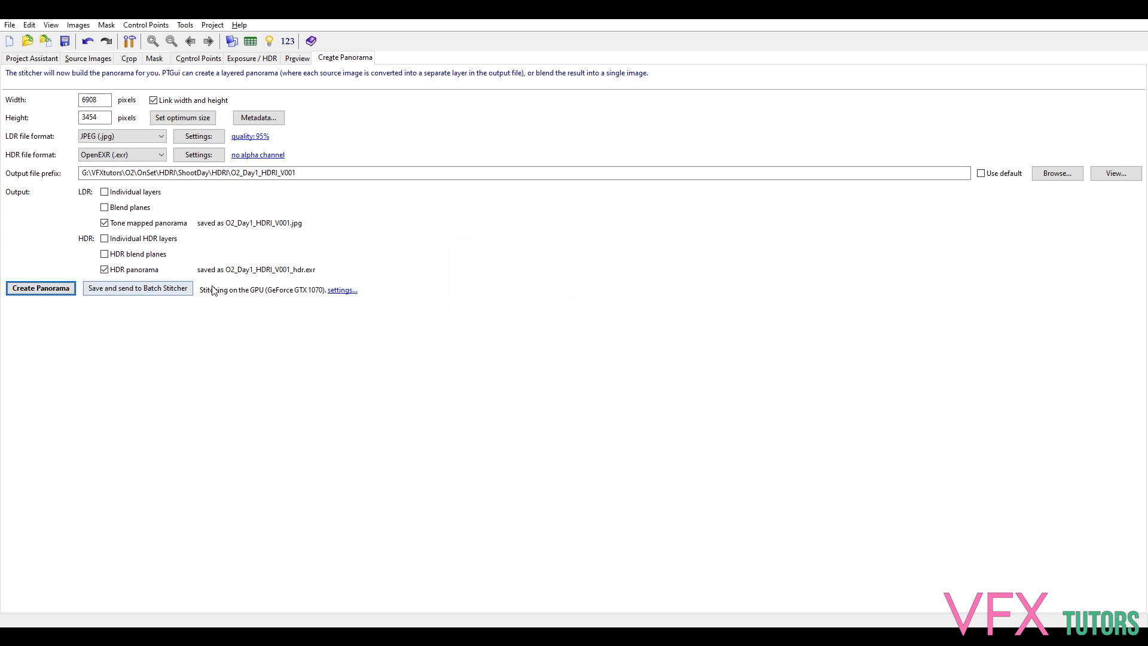
# Disable GPU acceleration using OpenCL in the advanced stitching options and create the panorama on the CPU
pyautogui.click(347, 292)
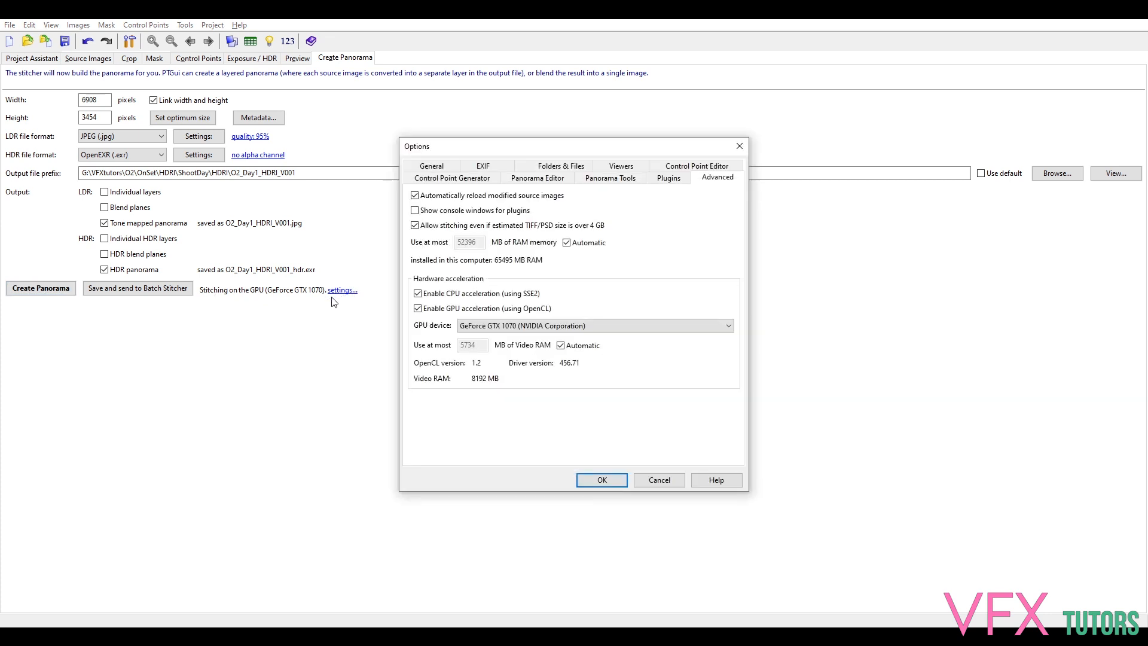
pyautogui.click(418, 309)
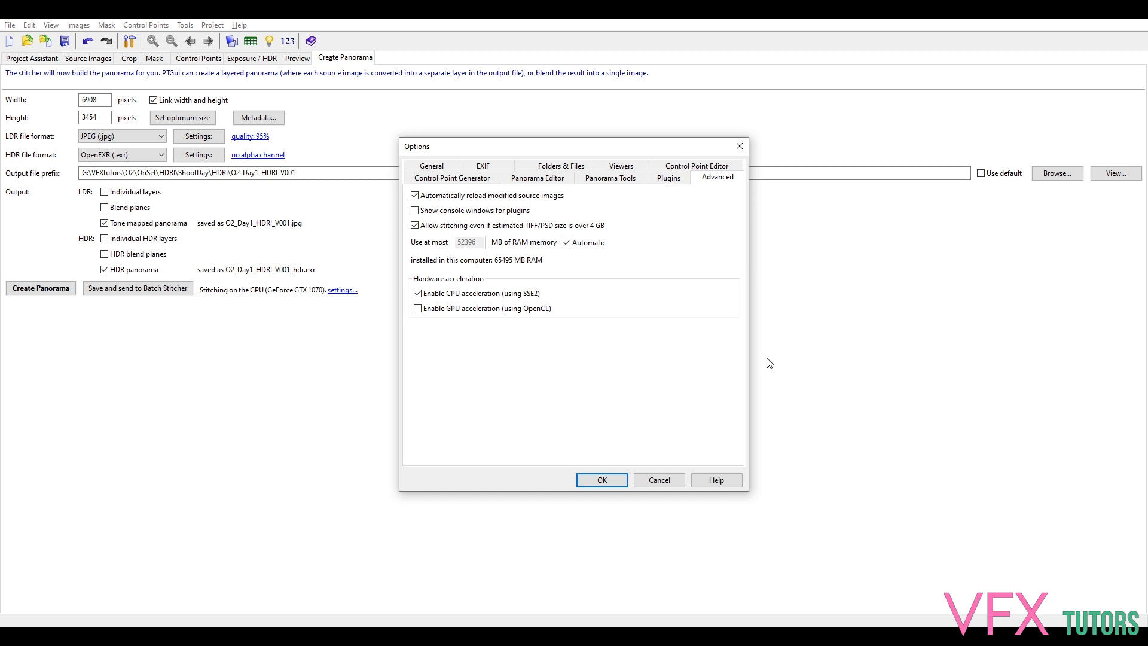
pyautogui.click(616, 481)
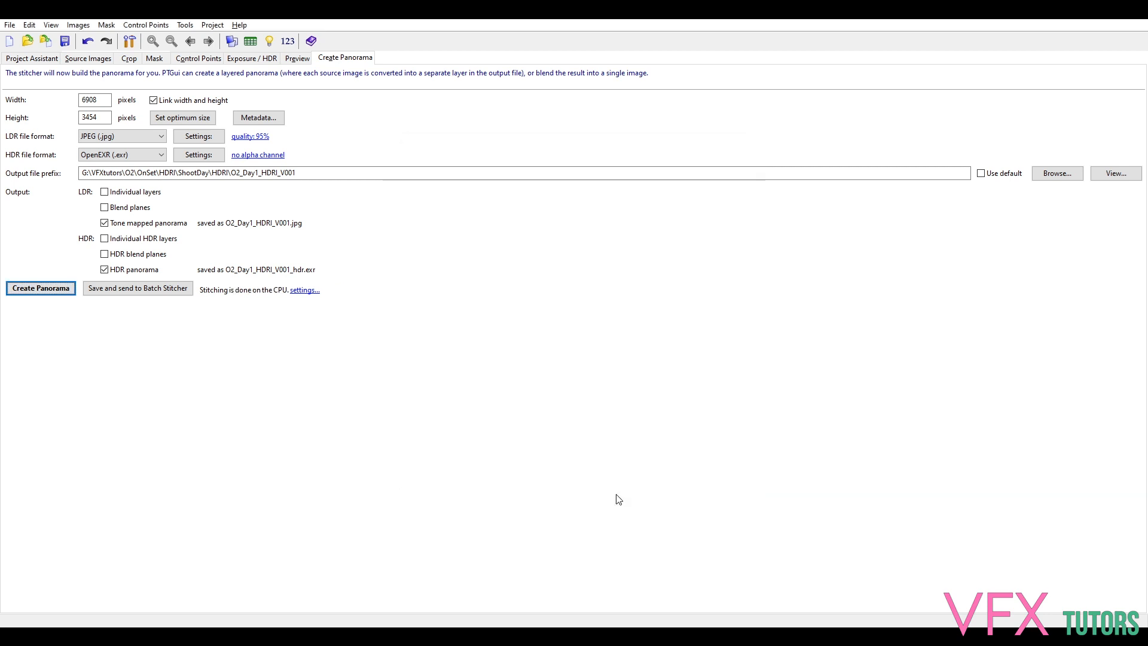
pyautogui.click(52, 293)
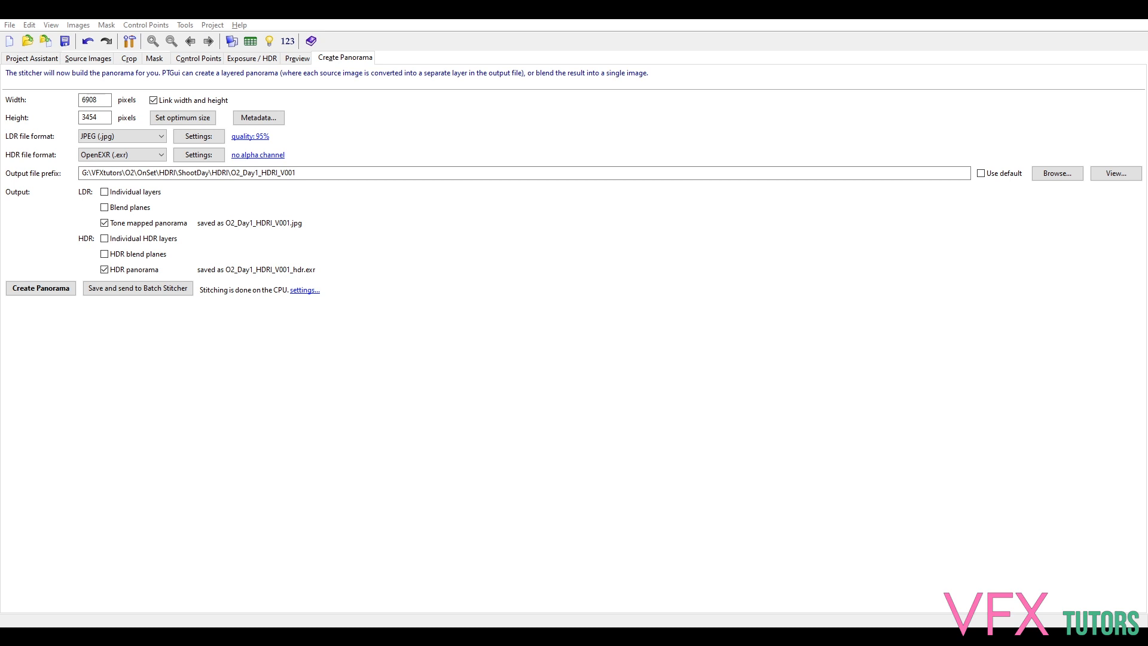
# View the tone-mapped O2_Day1_HDRI_V001 JPEG from the ShootDay\HDRI output folder, and close it again
pyautogui.moveTo(1147, 251); pyautogui.dragTo(524, 128)
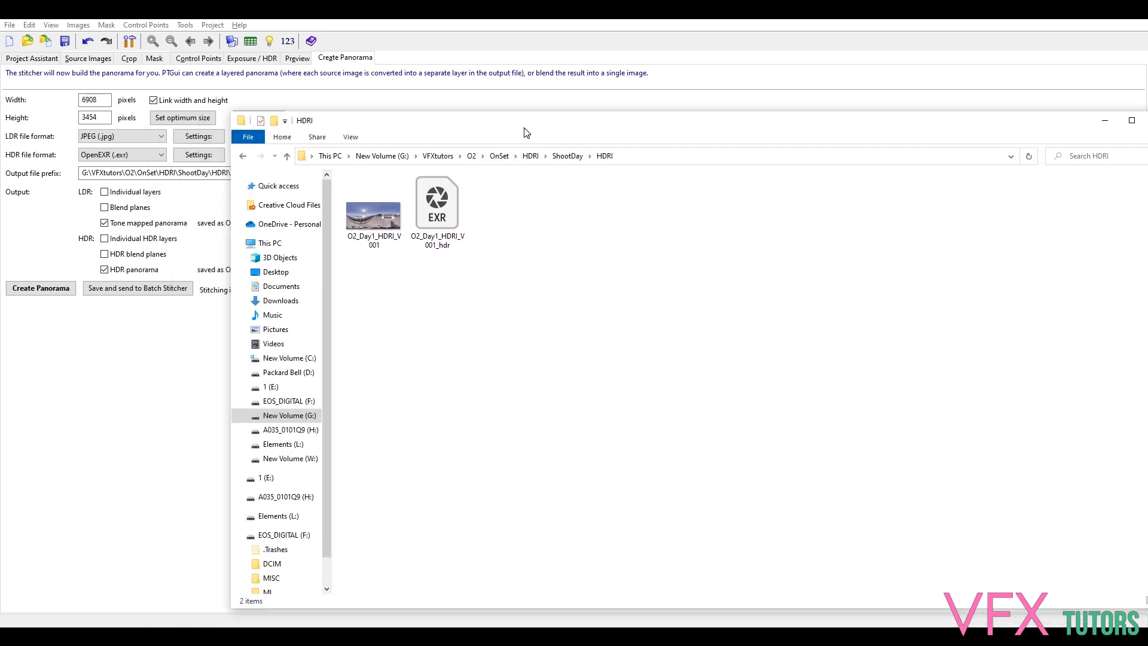
pyautogui.click(375, 221)
pyautogui.doubleClick(374, 220)
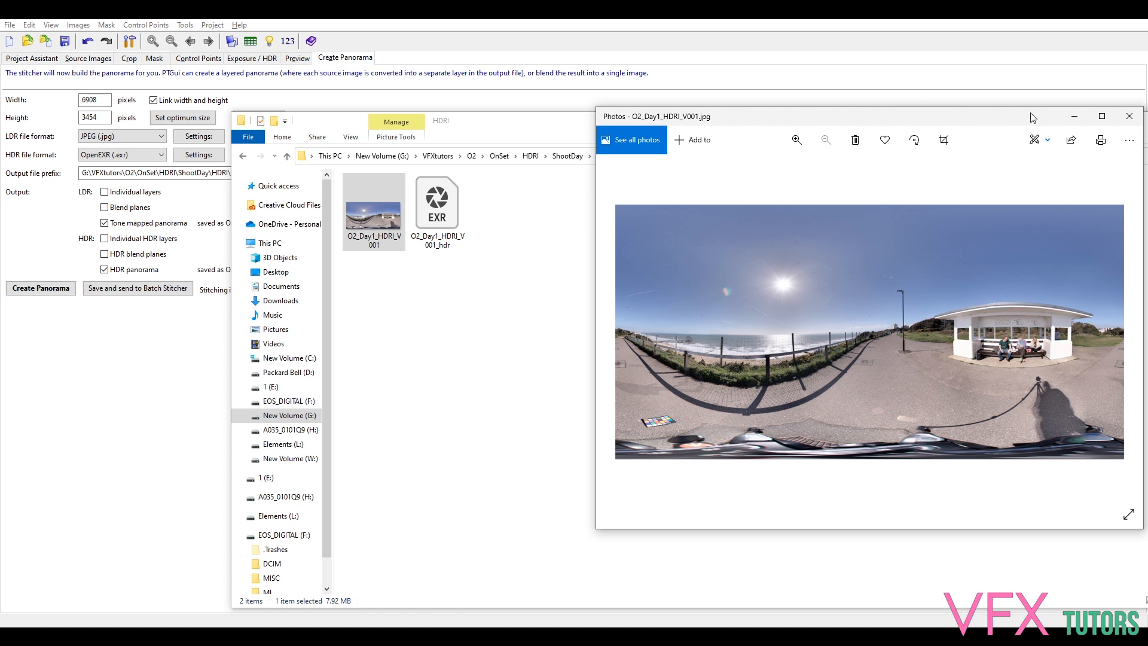
pyautogui.click(1130, 116)
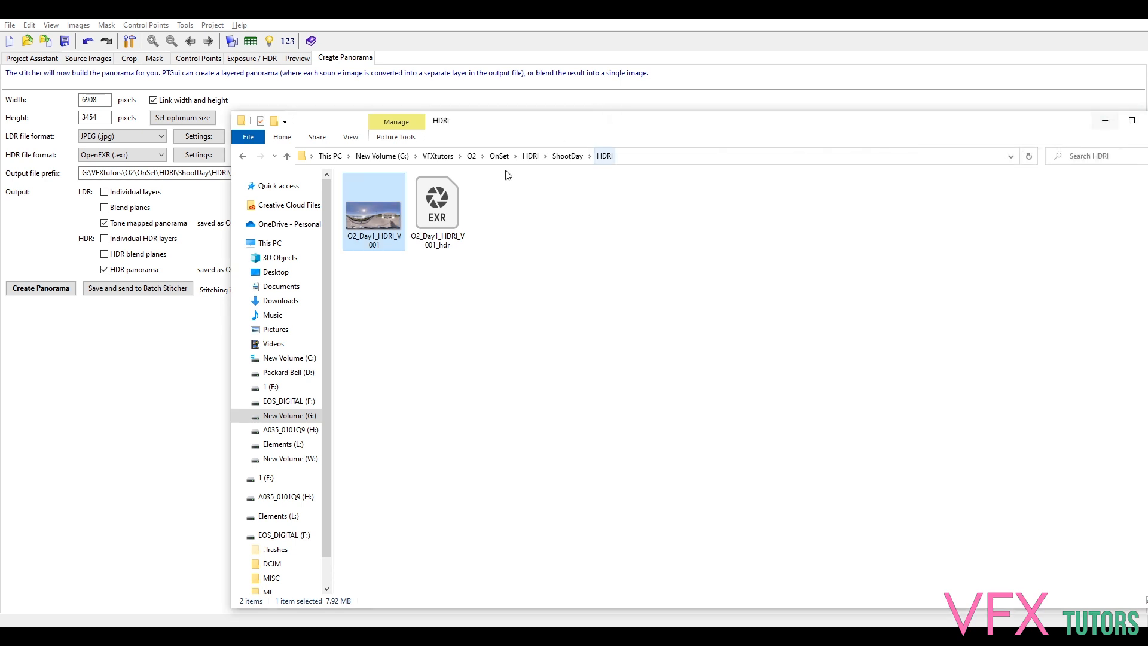
# Open O2_Day1_HDRI_V001_hdr.exr in Photoshop with alpha data as transparency, and inspect the full panorama and the people in the shelter
pyautogui.doubleClick(438, 207)
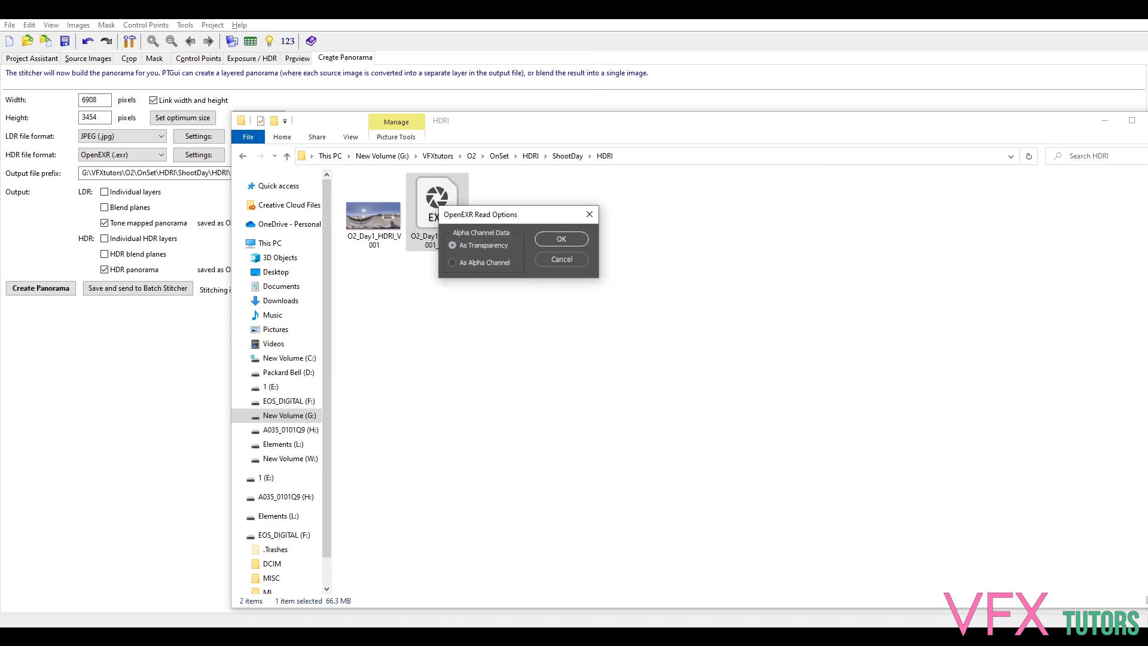
pyautogui.click(570, 238)
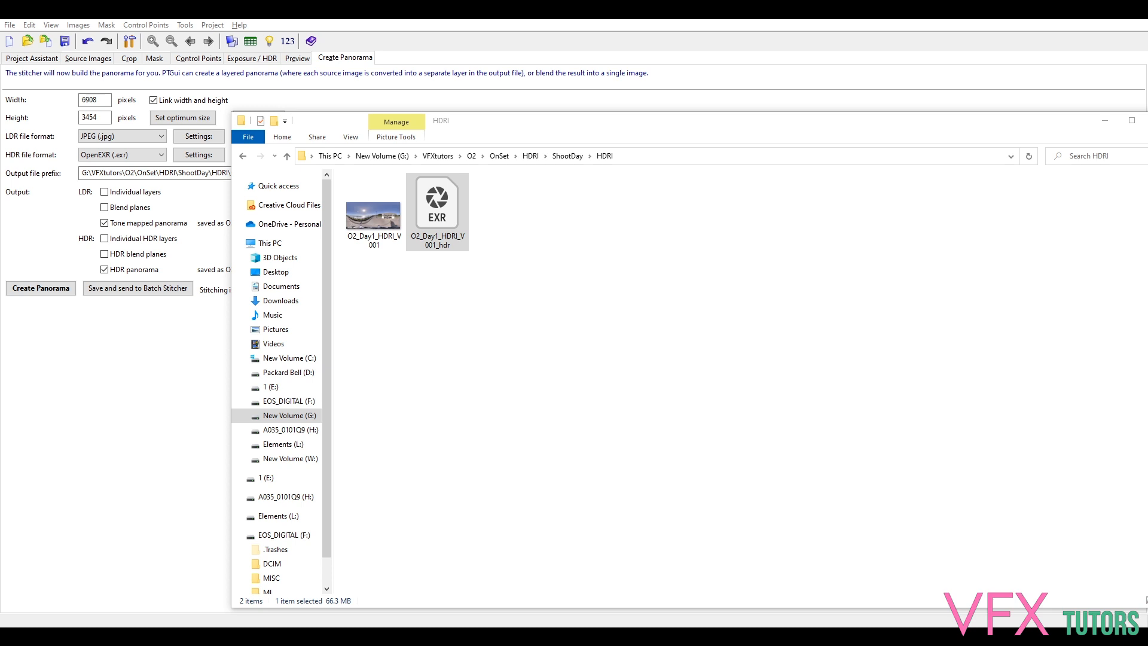
pyautogui.moveTo(1147, 144); pyautogui.dragTo(692, 88)
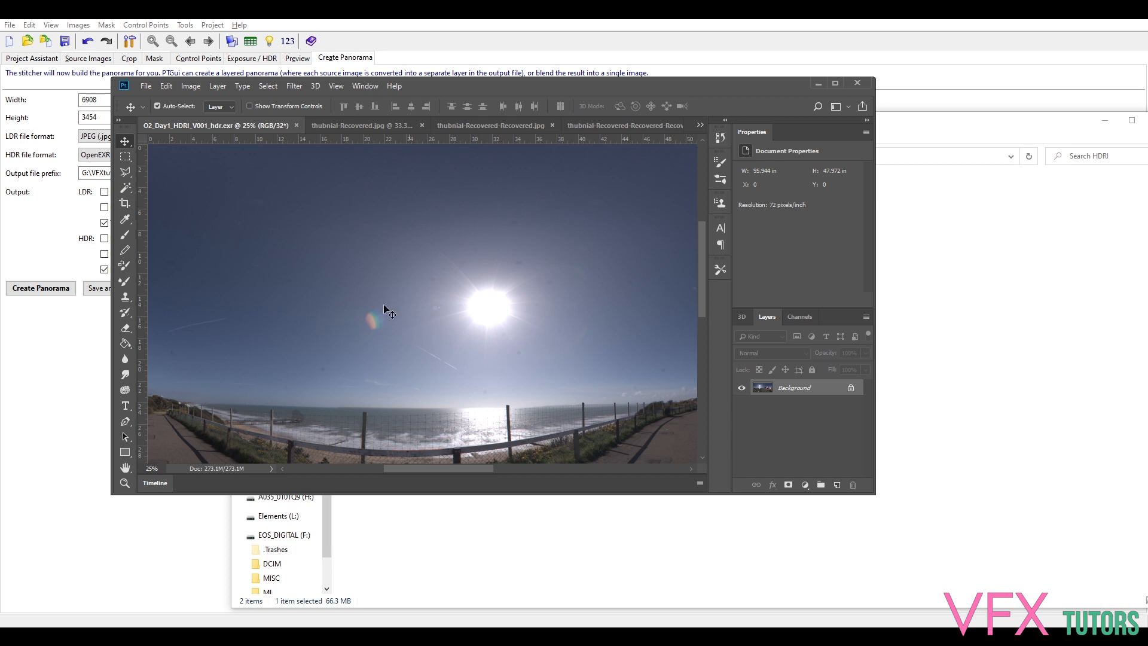
pyautogui.scroll(-3, 428, 318)
pyautogui.scroll(-3, 433, 321)
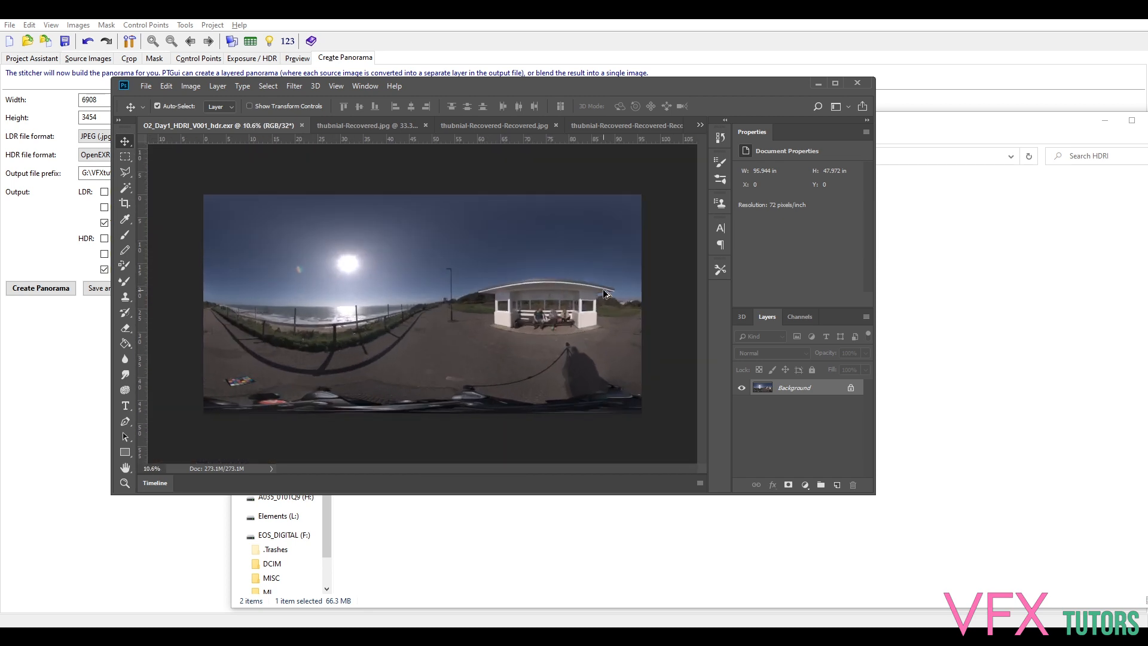
pyautogui.scroll(5, 606, 293)
pyautogui.scroll(-1, 514, 302)
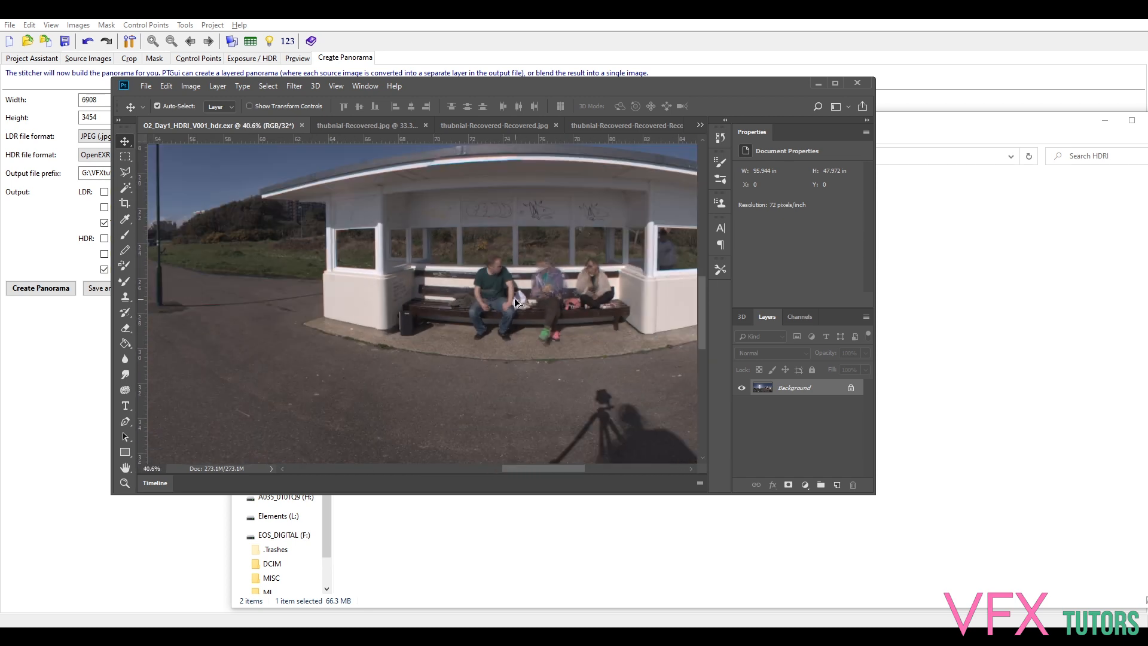
pyautogui.scroll(2, 514, 299)
pyautogui.scroll(-5, 278, 362)
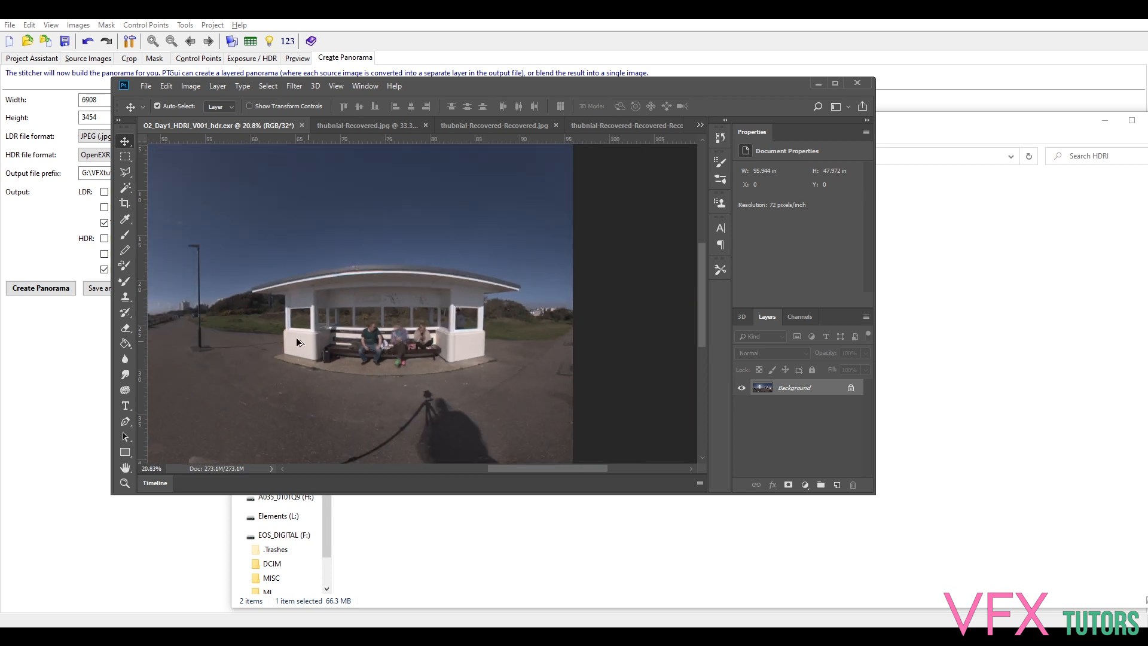
pyautogui.scroll(-1, 356, 333)
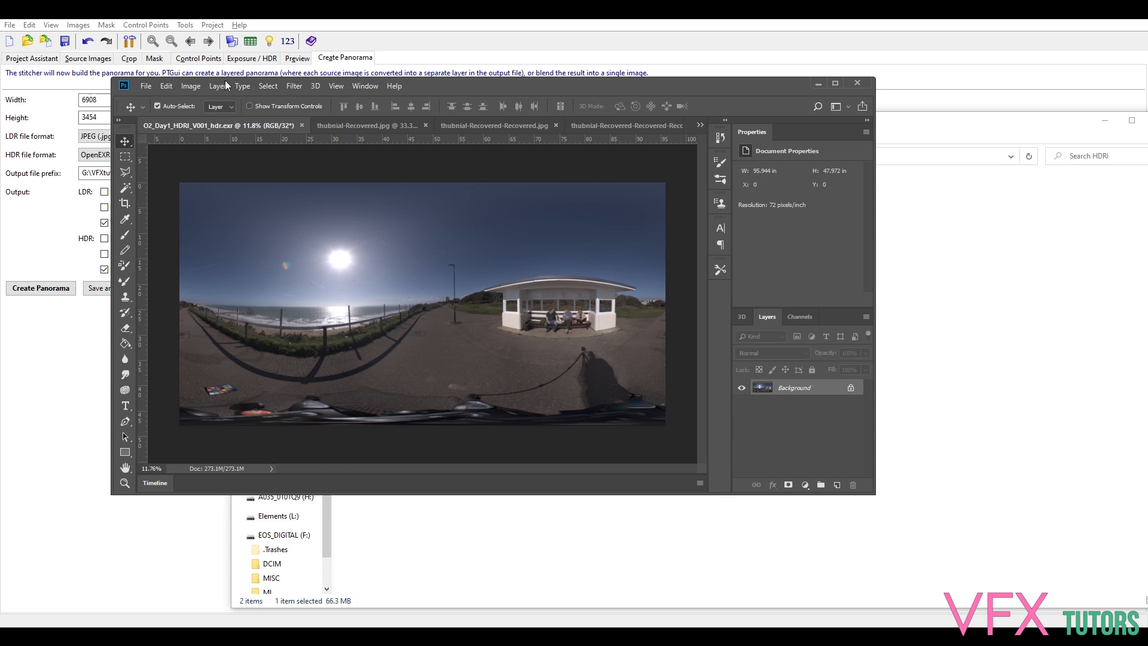
# Preview the EXR panorama's dynamic range with the Exposure adjustment at -8.98 and +1.52, and discard the adjustment
pyautogui.click(190, 87)
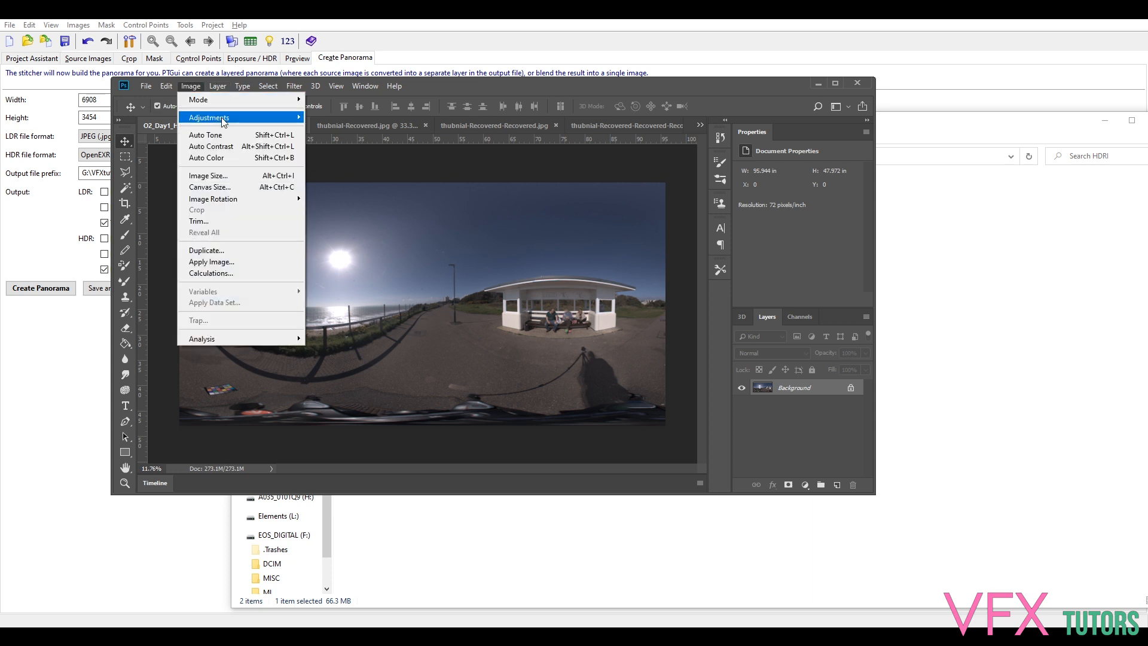
pyautogui.moveTo(224, 119)
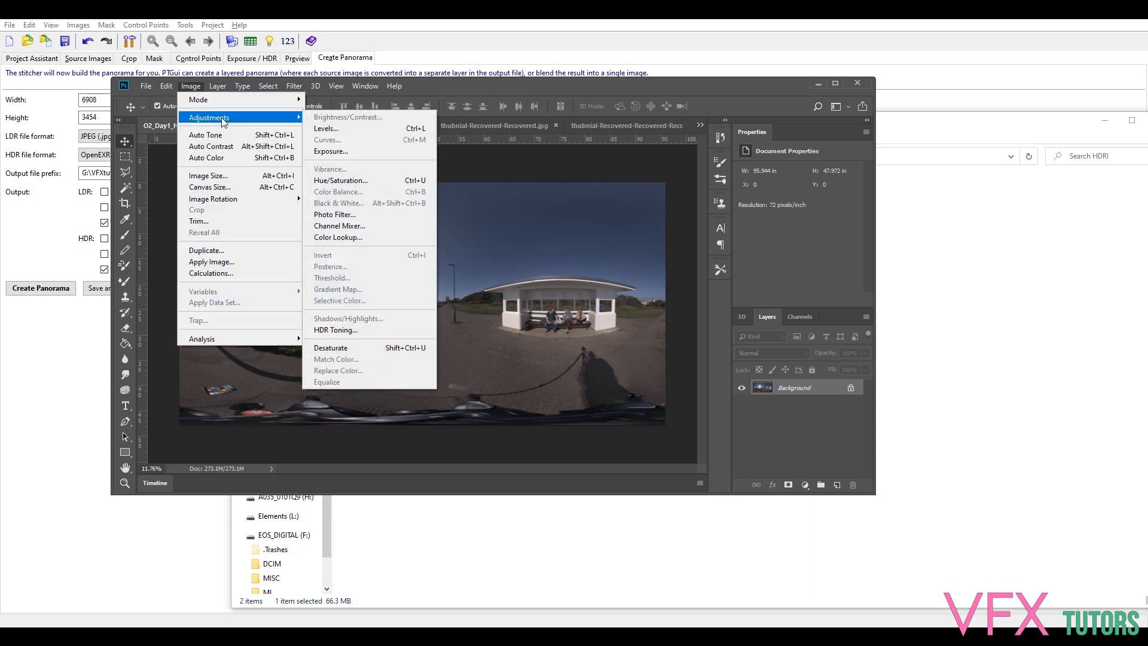
pyautogui.click(351, 154)
pyautogui.moveTo(884, 310); pyautogui.dragTo(828, 309)
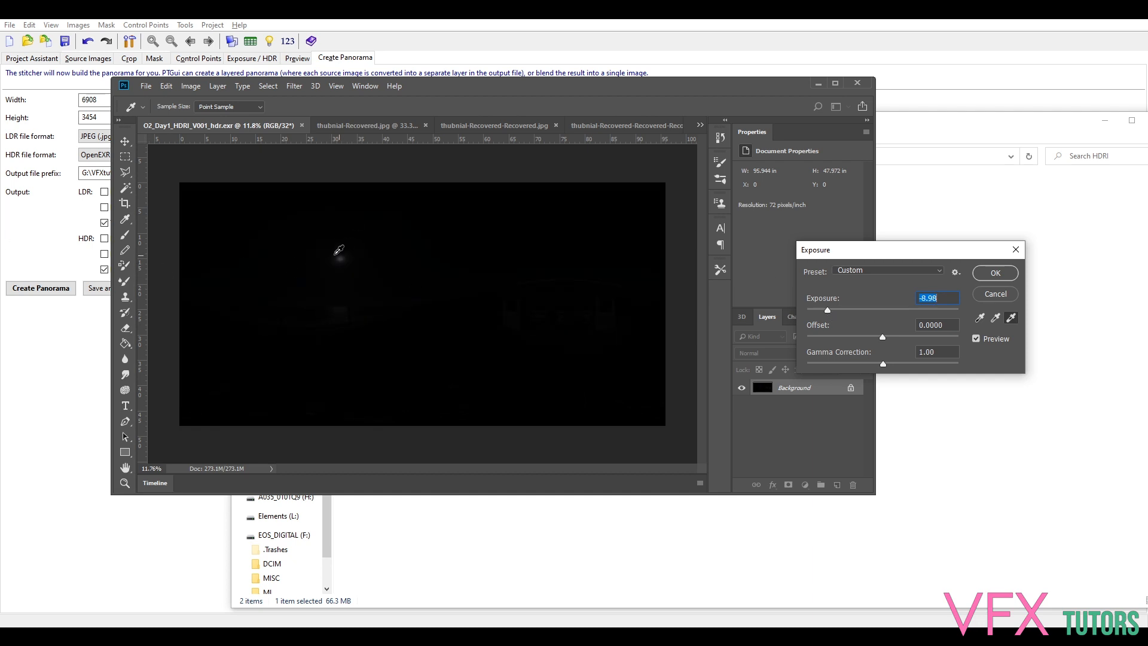
pyautogui.moveTo(825, 310); pyautogui.dragTo(900, 342)
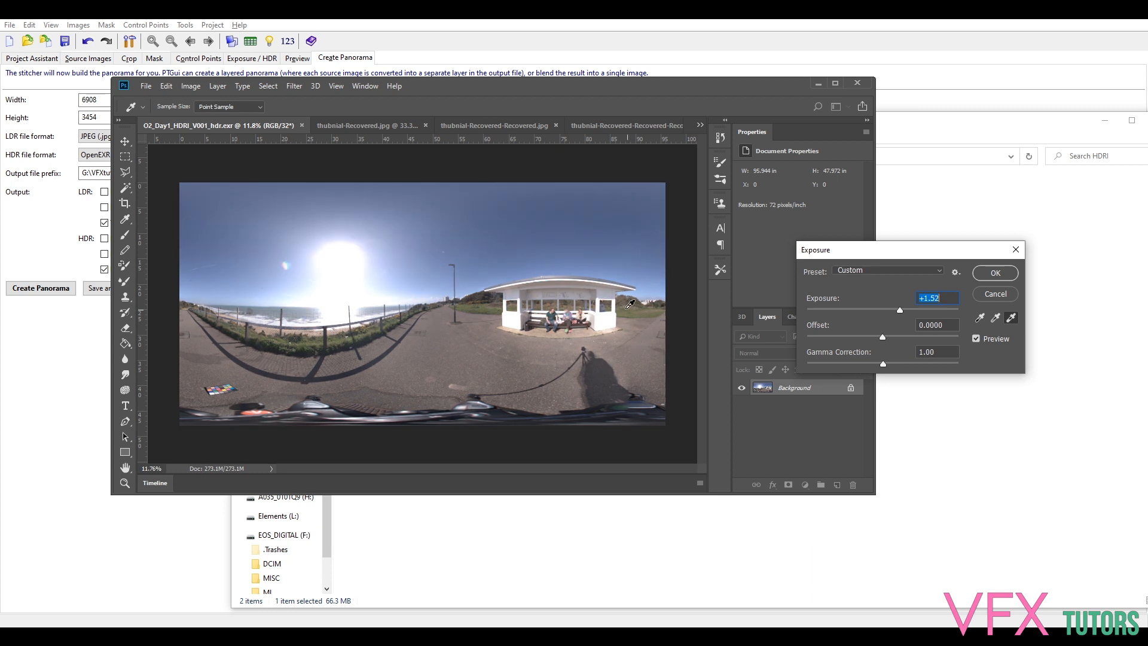
pyautogui.click(1018, 271)
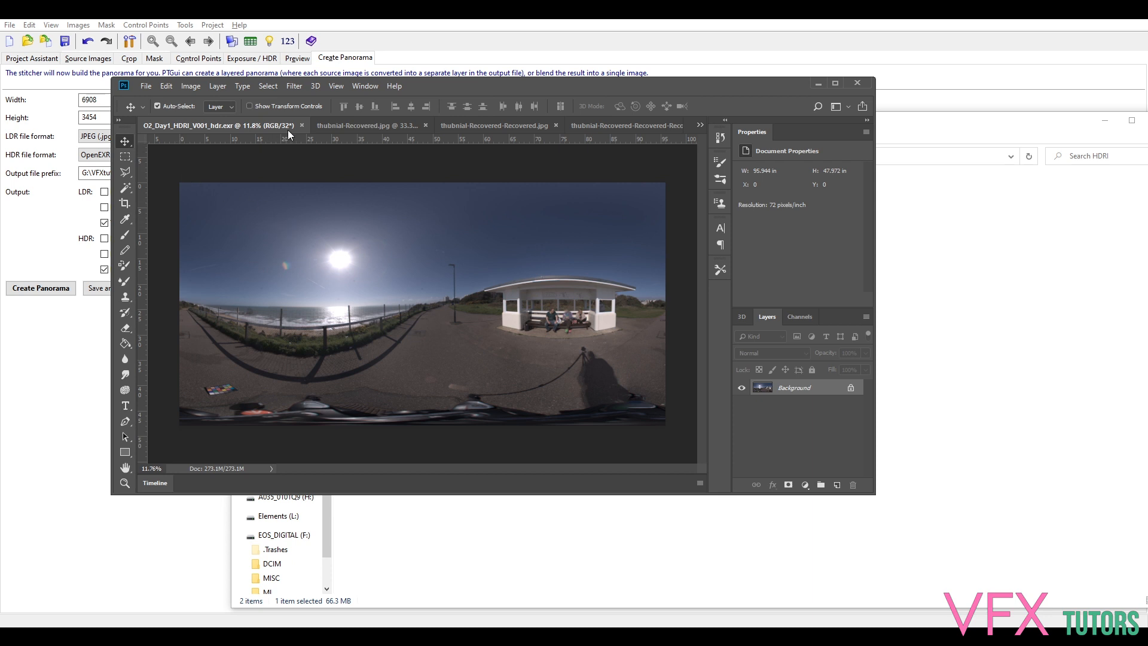
# Return to PTGui and start a new project without saving the current one
pyautogui.click(336, 85)
pyautogui.click(367, 108)
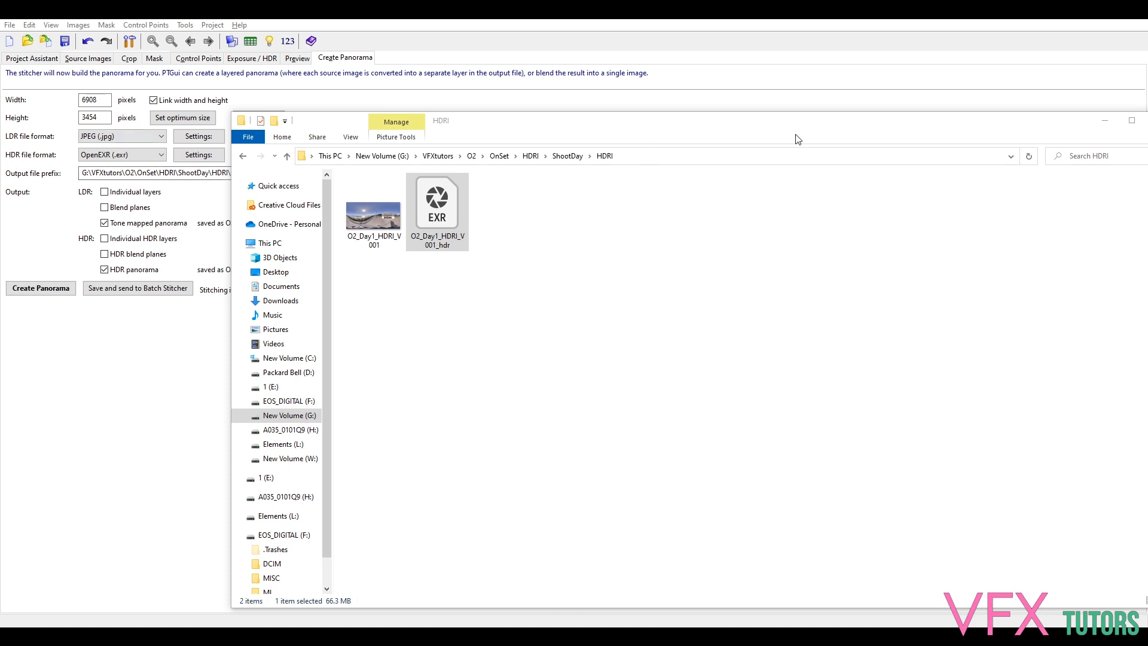
pyautogui.moveTo(1085, 120); pyautogui.dragTo(1147, 208)
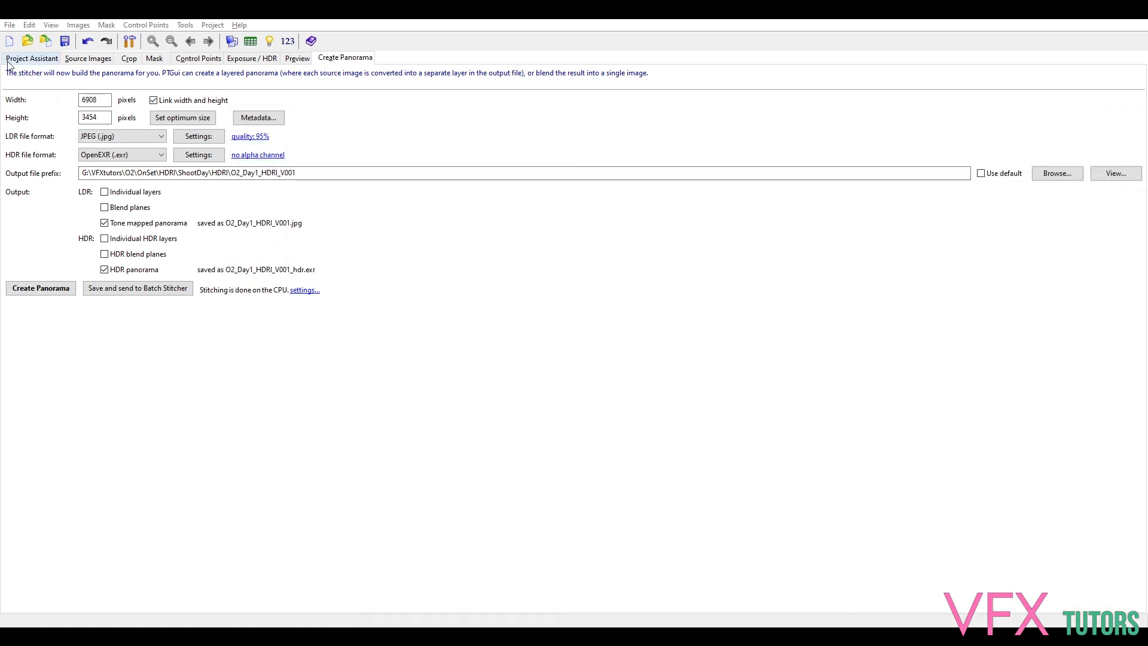
pyautogui.click(9, 28)
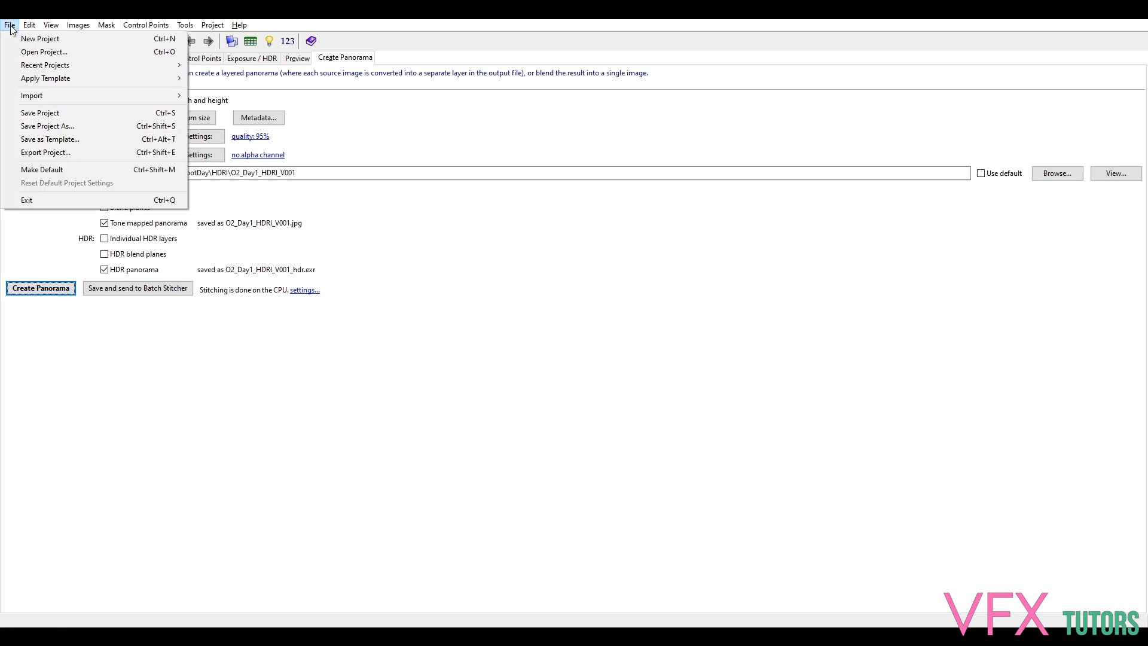
pyautogui.click(24, 38)
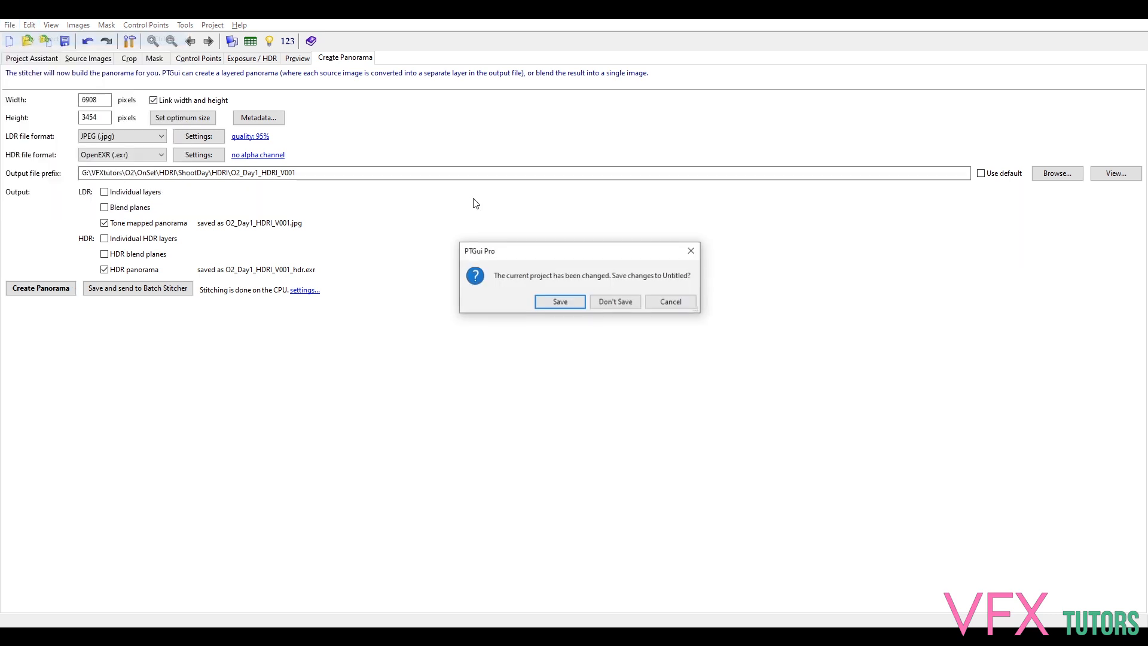
pyautogui.click(596, 302)
# Start loading images into the new project and go to the Day2 folder inside OnSet\HDRI
pyautogui.click(60, 78)
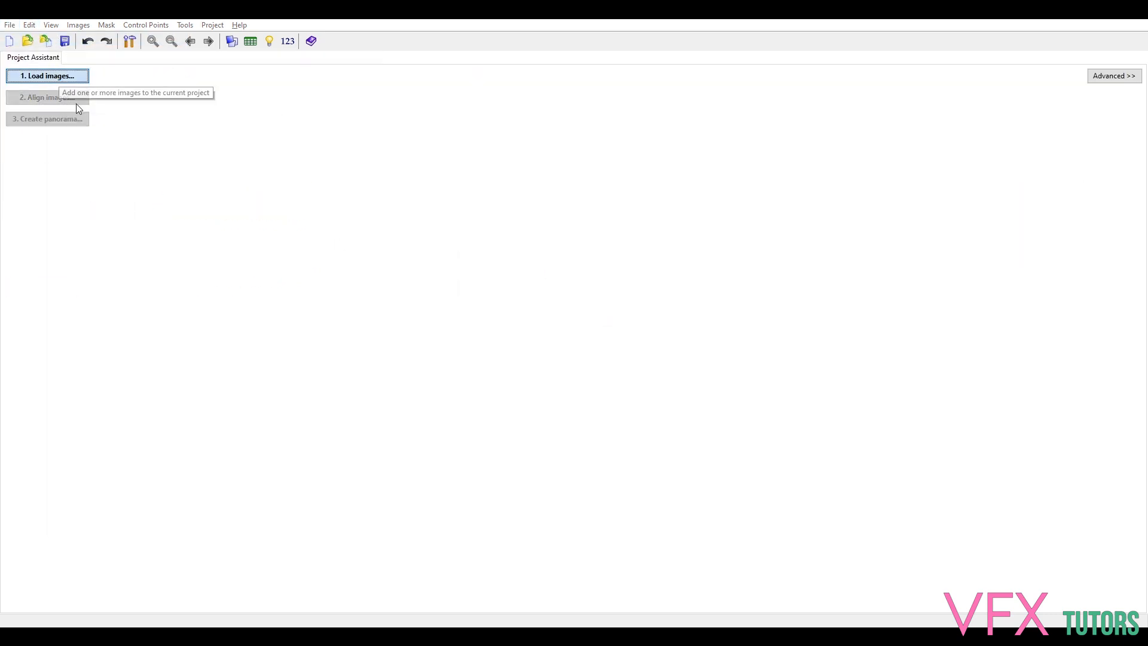
pyautogui.click(385, 146)
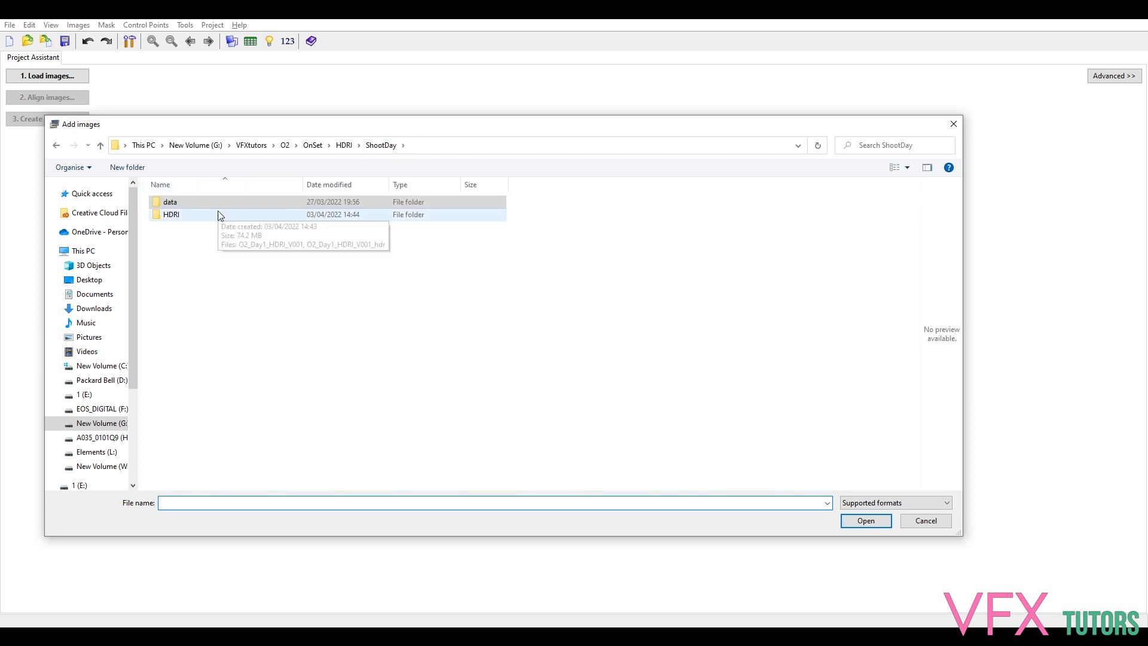
pyautogui.click(345, 146)
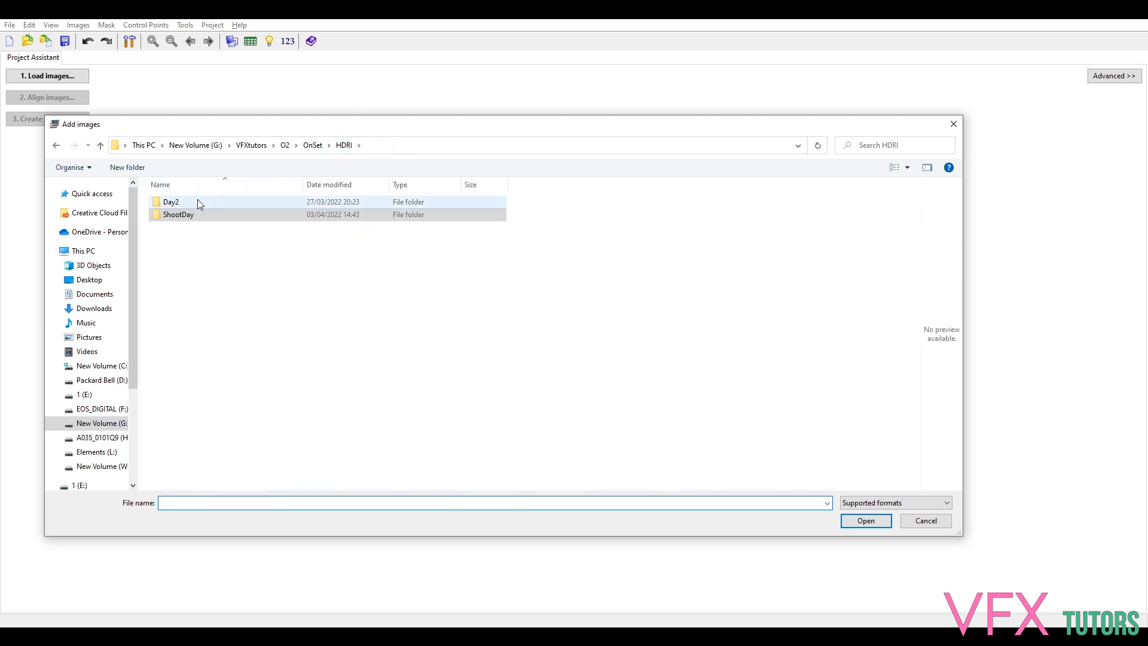
pyautogui.doubleClick(199, 202)
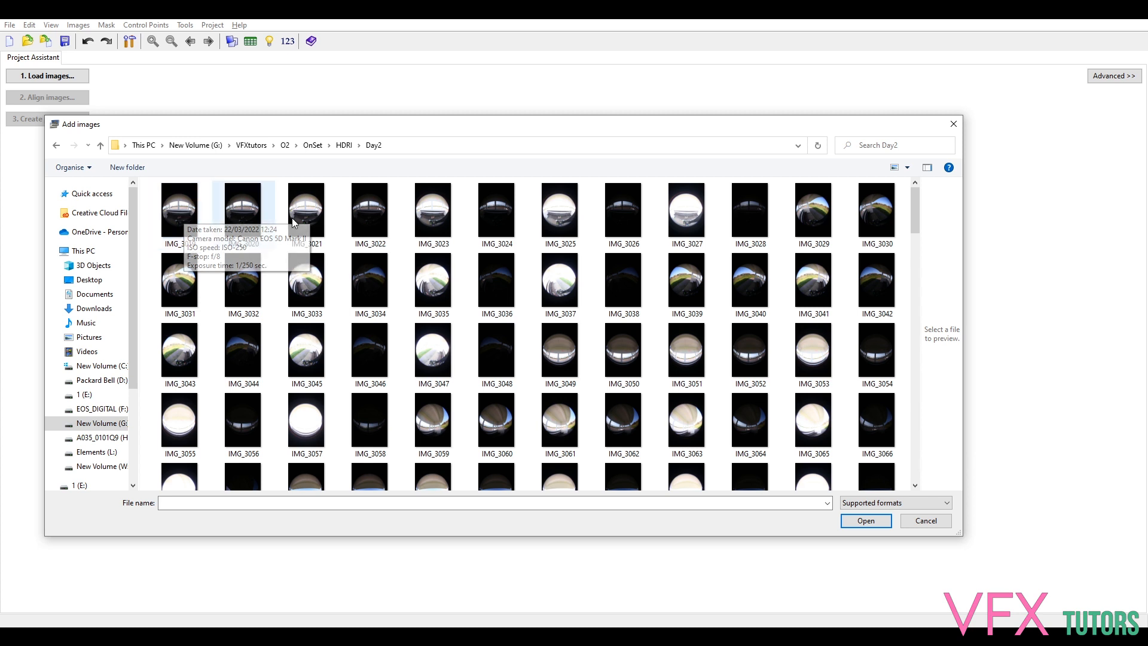
# Load the bracketed fisheye photos IMG_3109 to IMG_3188 from the Day2 folder into the project
pyautogui.scroll(-8, 413, 311)
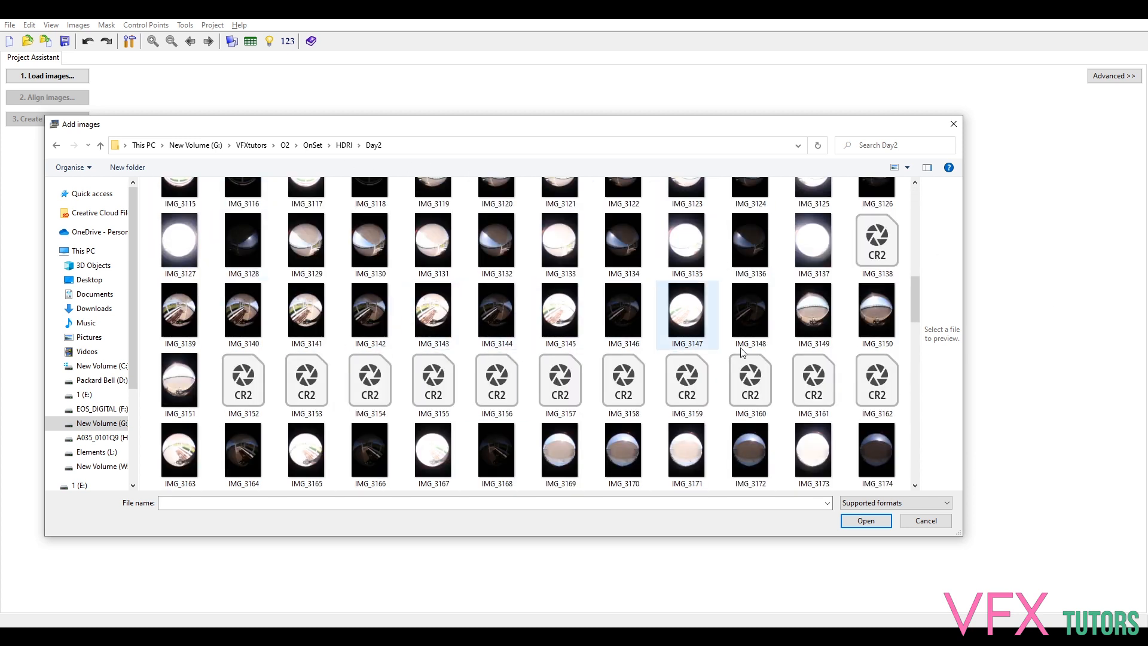
pyautogui.scroll(-3, 656, 440)
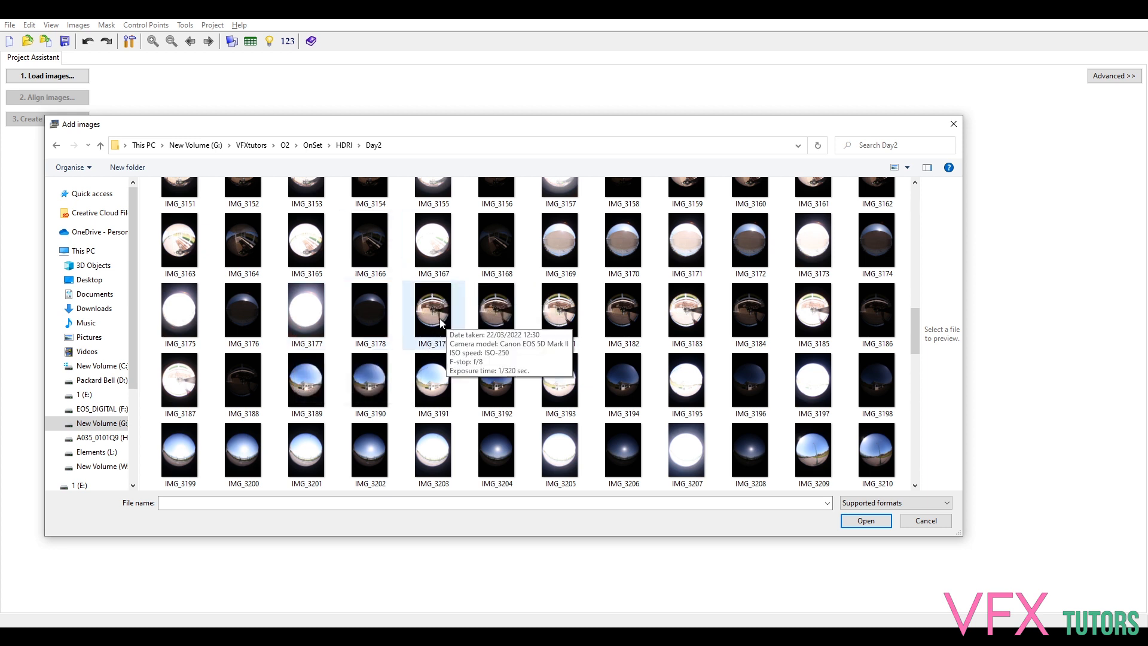
pyautogui.click(243, 397)
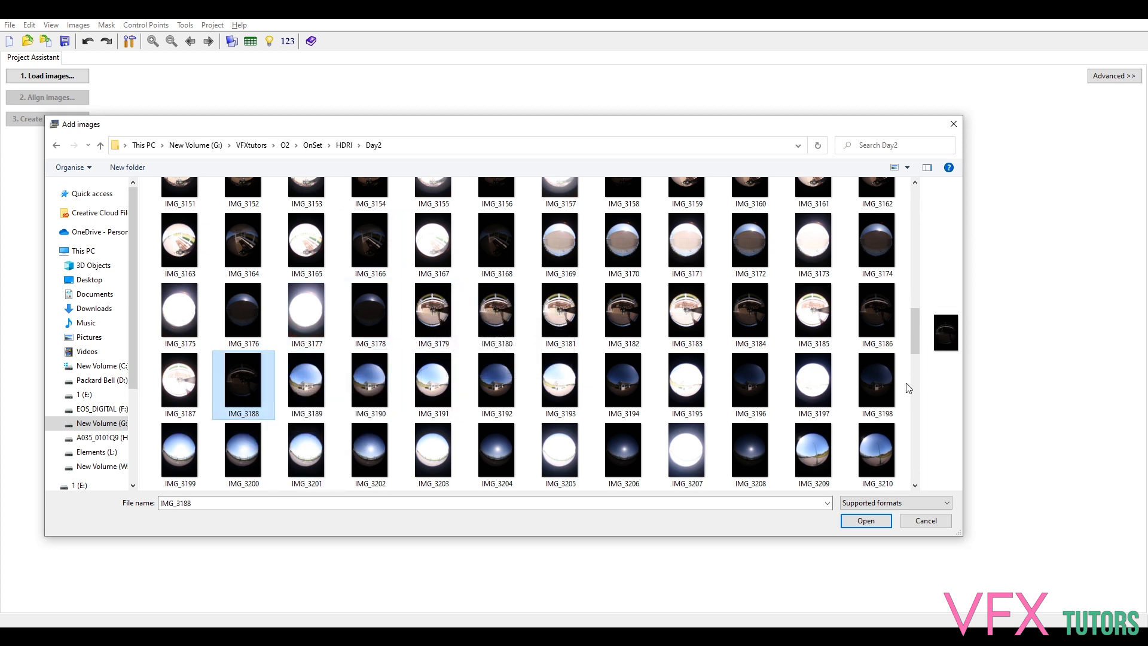
pyautogui.scroll(5, 538, 311)
pyautogui.scroll(-5, 516, 240)
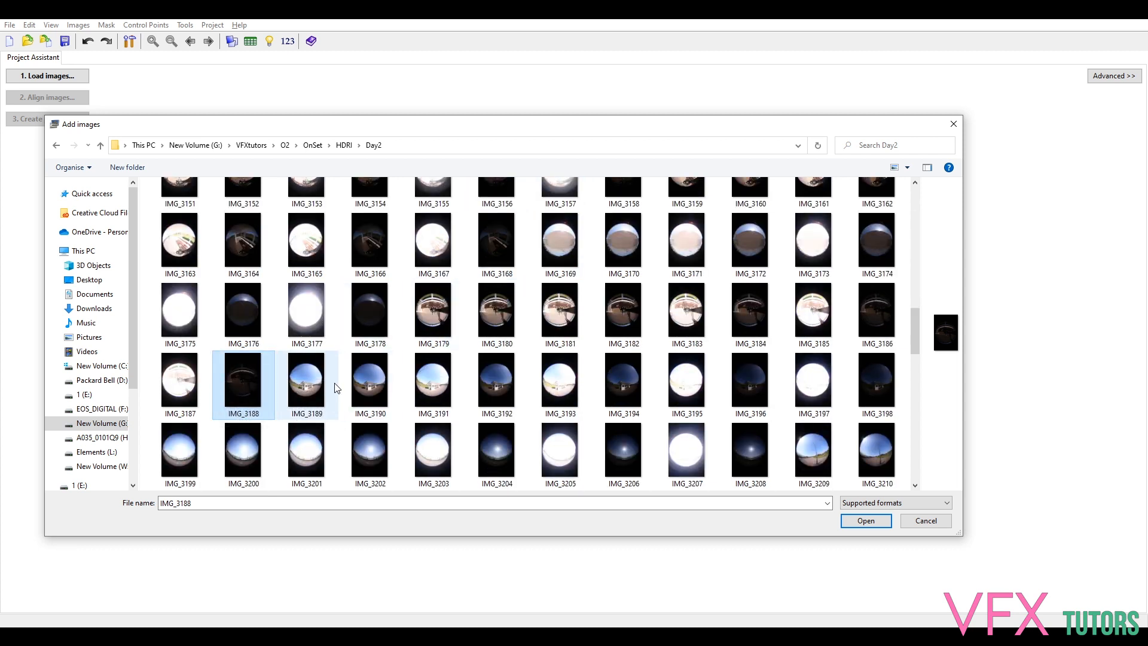
pyautogui.scroll(5, 199, 293)
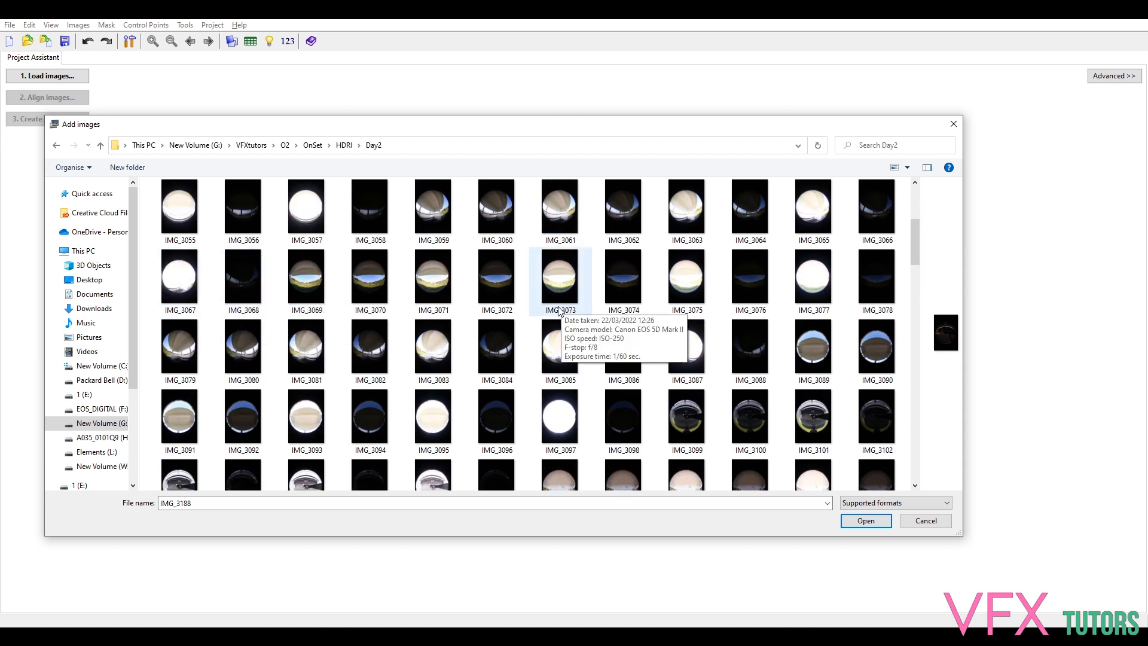
pyautogui.scroll(-3, 550, 299)
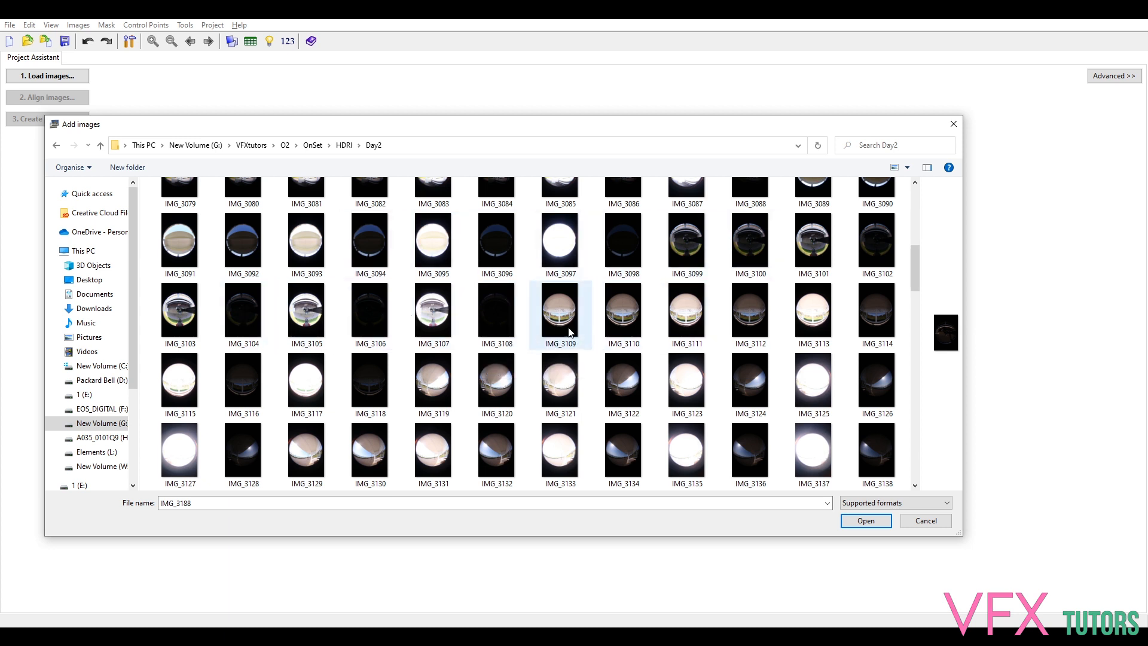
pyautogui.click(550, 323)
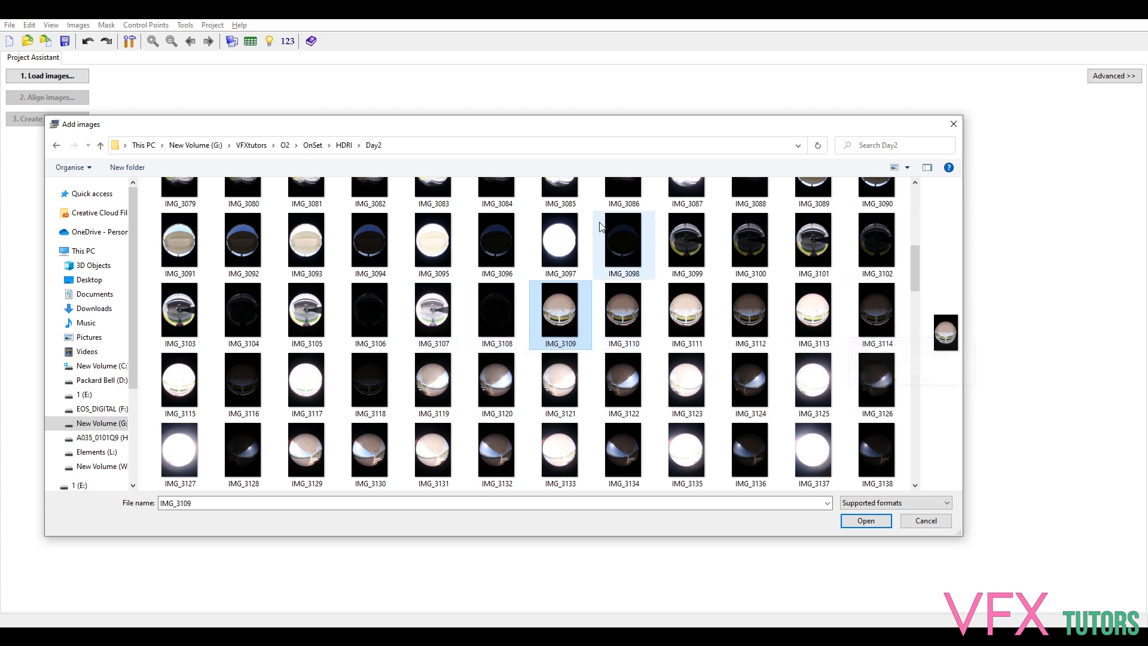
pyautogui.scroll(3, 546, 299)
pyautogui.scroll(-3, 654, 291)
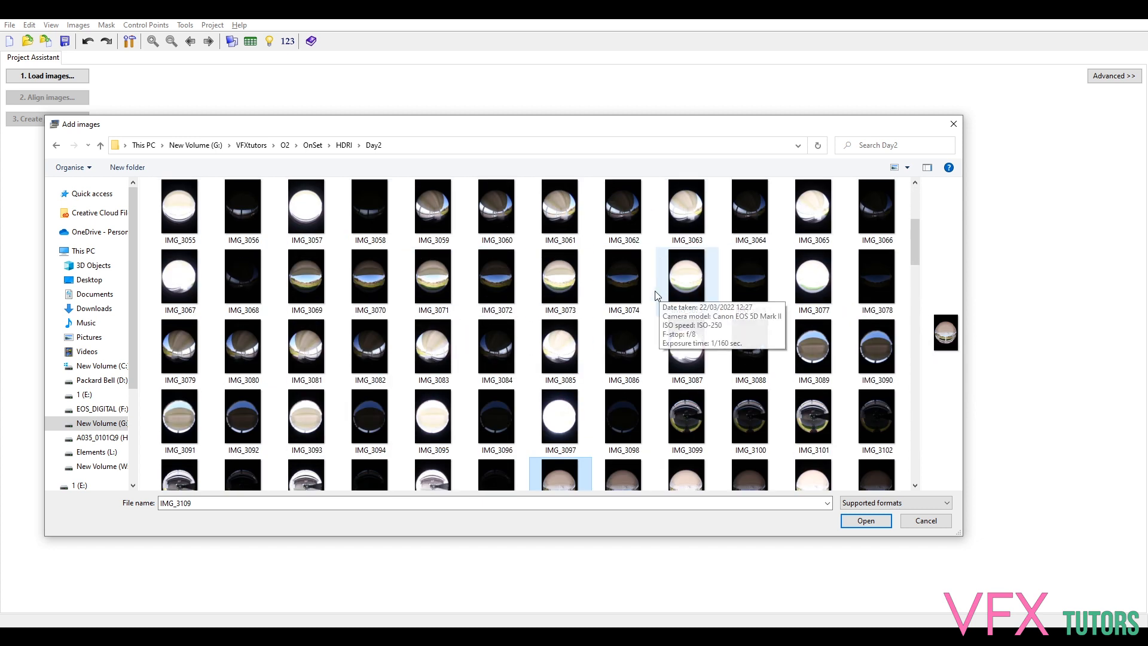
pyautogui.moveTo(914, 264); pyautogui.dragTo(913, 322)
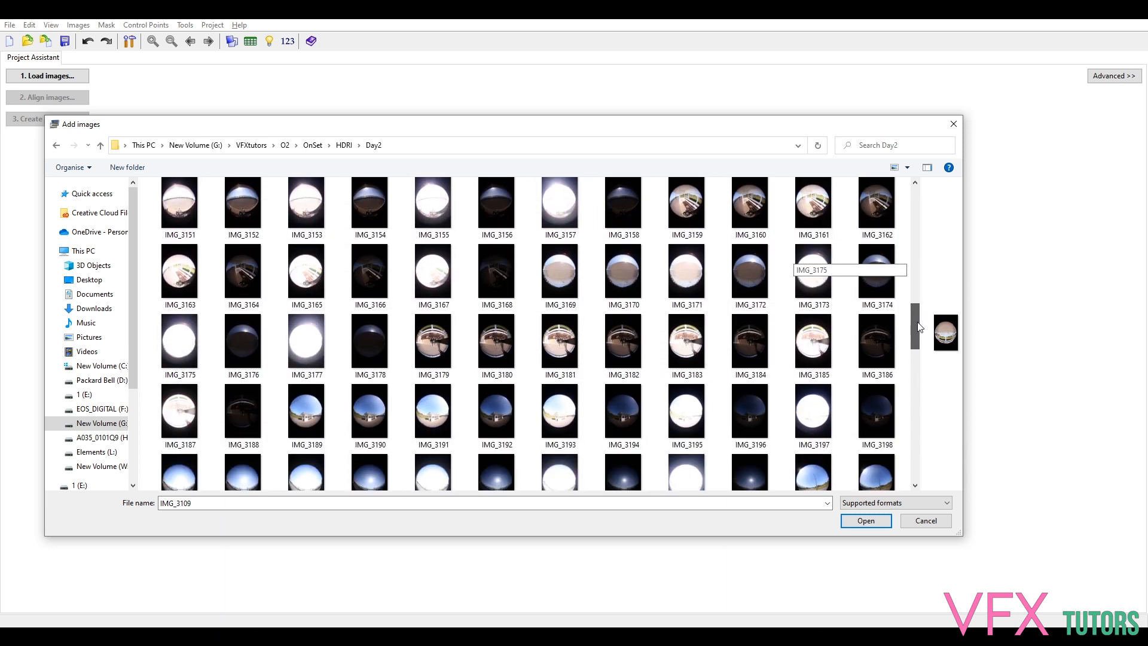
pyautogui.keyDown('shift'); pyautogui.click(250, 415); pyautogui.keyUp('shift')
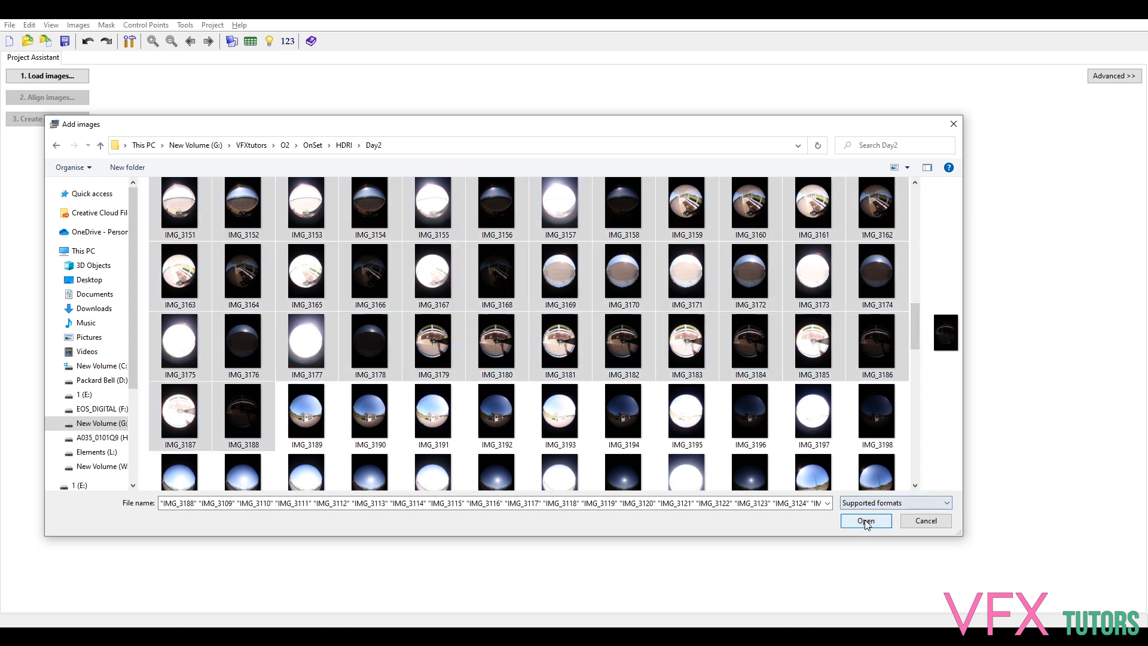
pyautogui.click(865, 520)
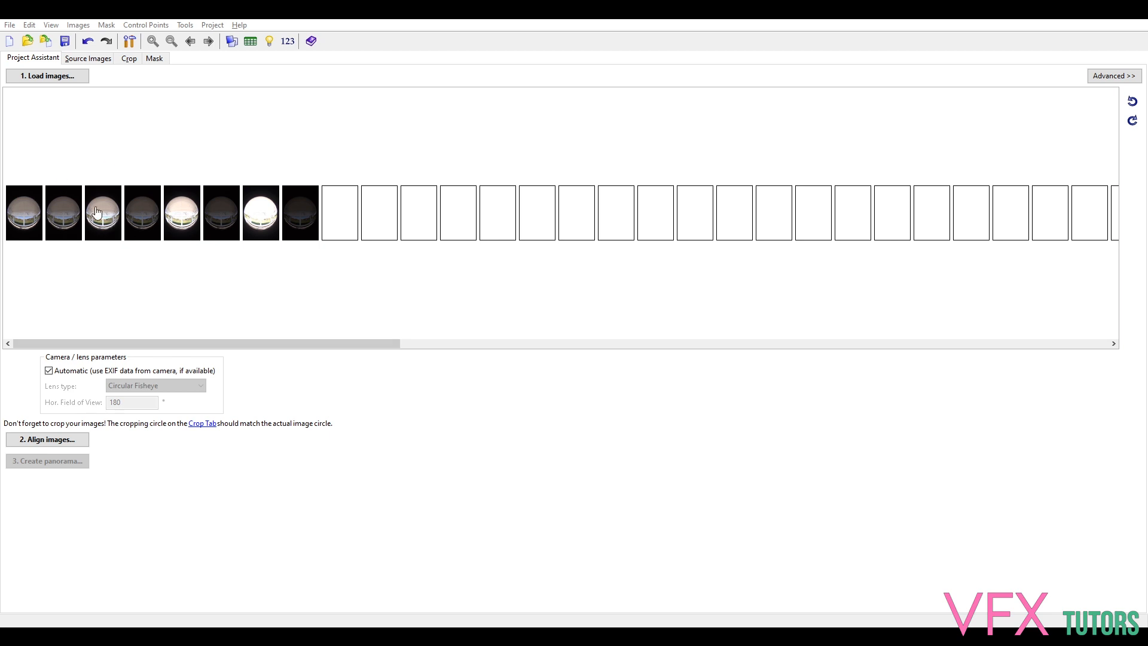
# Tighten the shared crop circle around the fisheye image to left 130, right 3526, top 1127 and bottom 4523
pyautogui.click(130, 58)
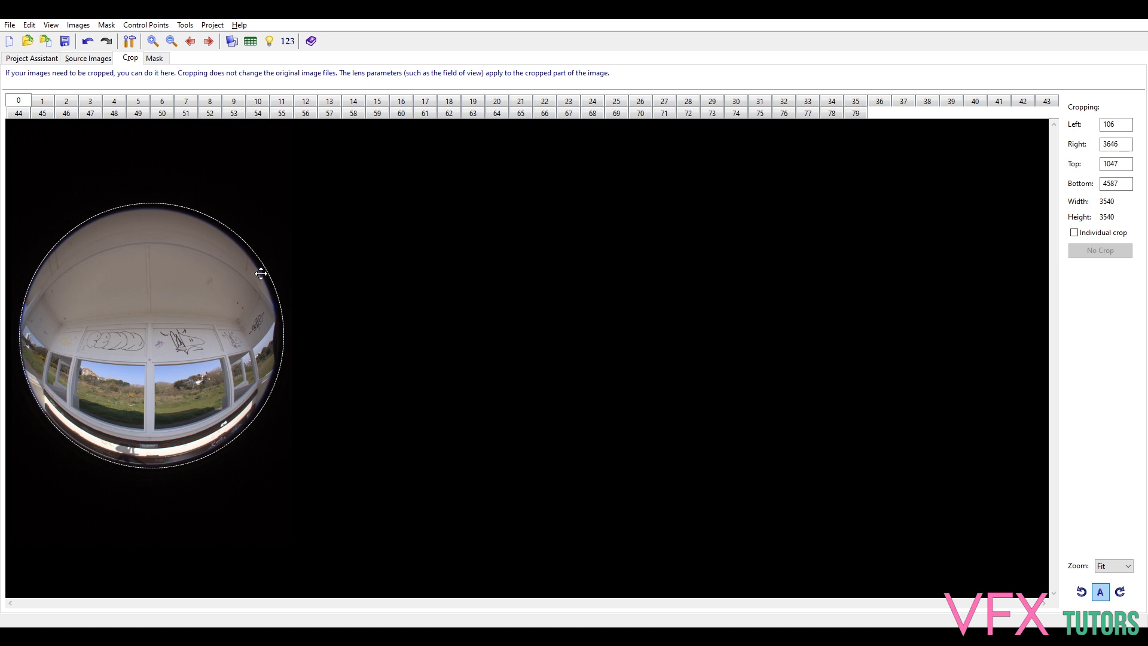
pyautogui.moveTo(272, 287); pyautogui.dragTo(262, 288)
pyautogui.moveTo(93, 325); pyautogui.dragTo(95, 325)
# Check the crop circle against differently exposed frames, going through images 5, 9 and 4 down to 0
pyautogui.click(112, 105)
pyautogui.click(136, 103)
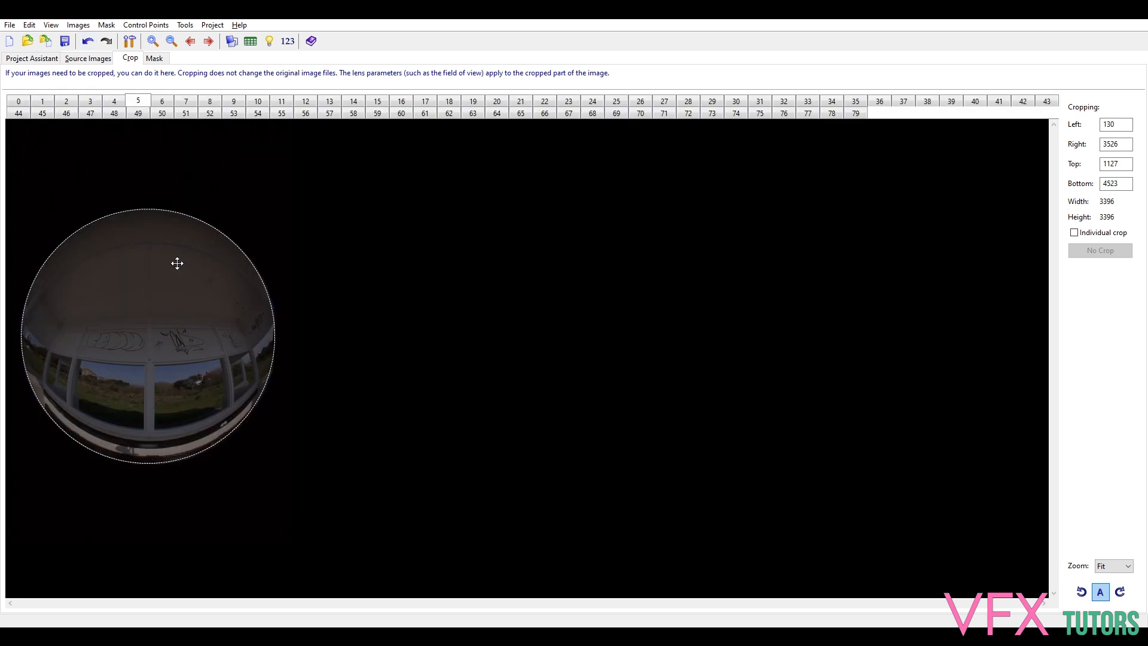
pyautogui.click(239, 102)
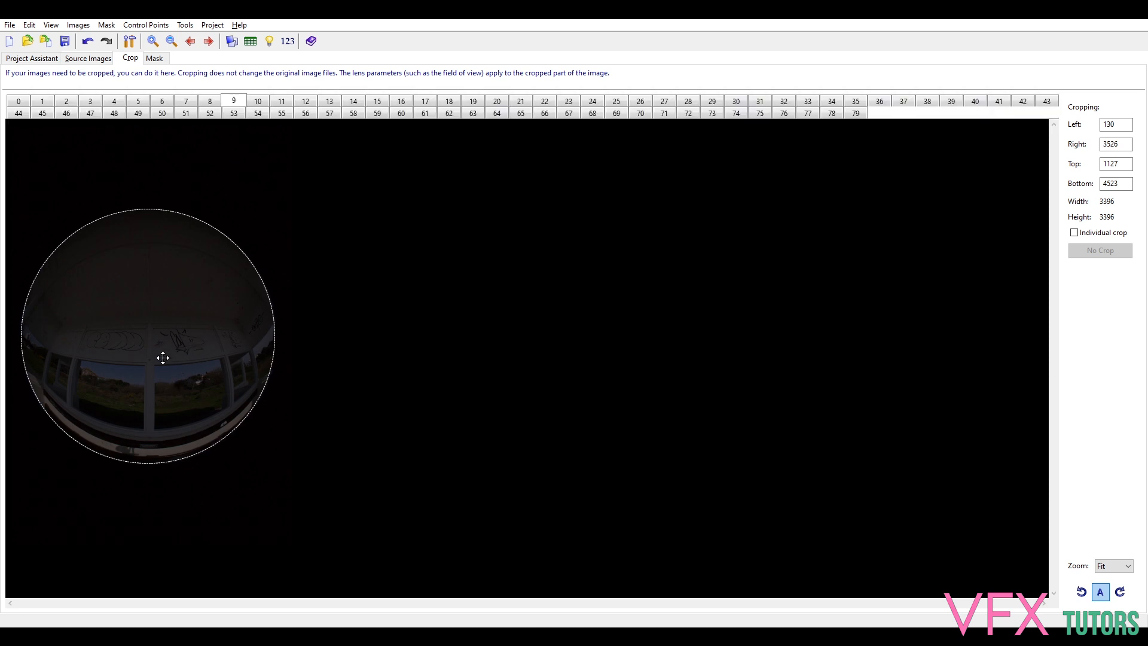
pyautogui.click(114, 101)
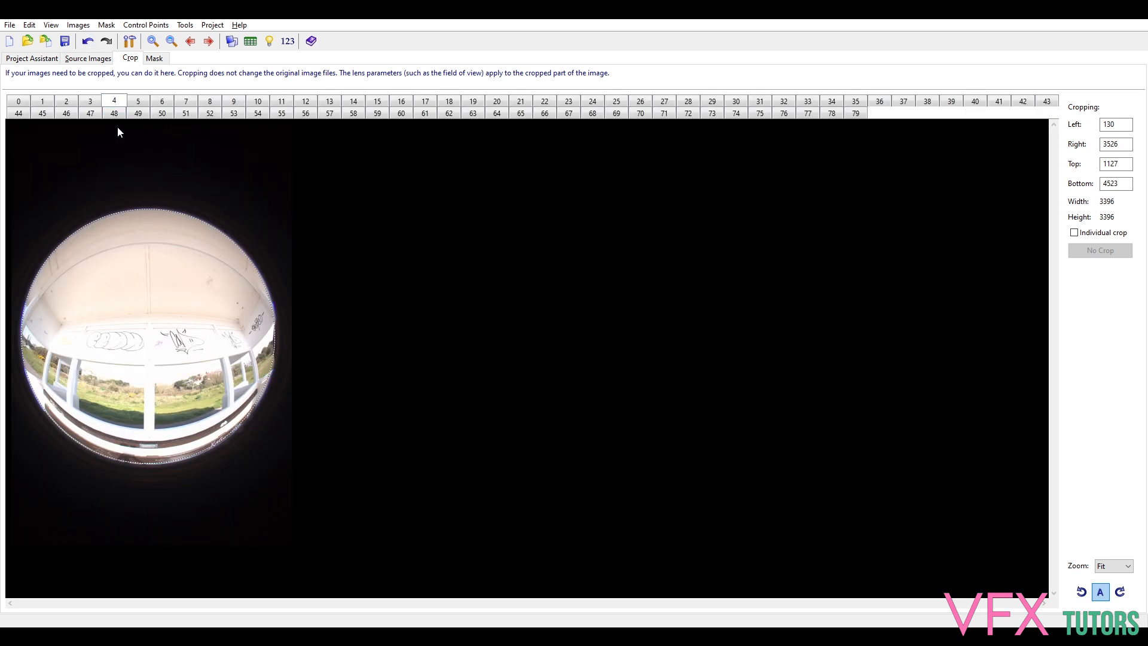
pyautogui.click(90, 101)
pyautogui.click(67, 101)
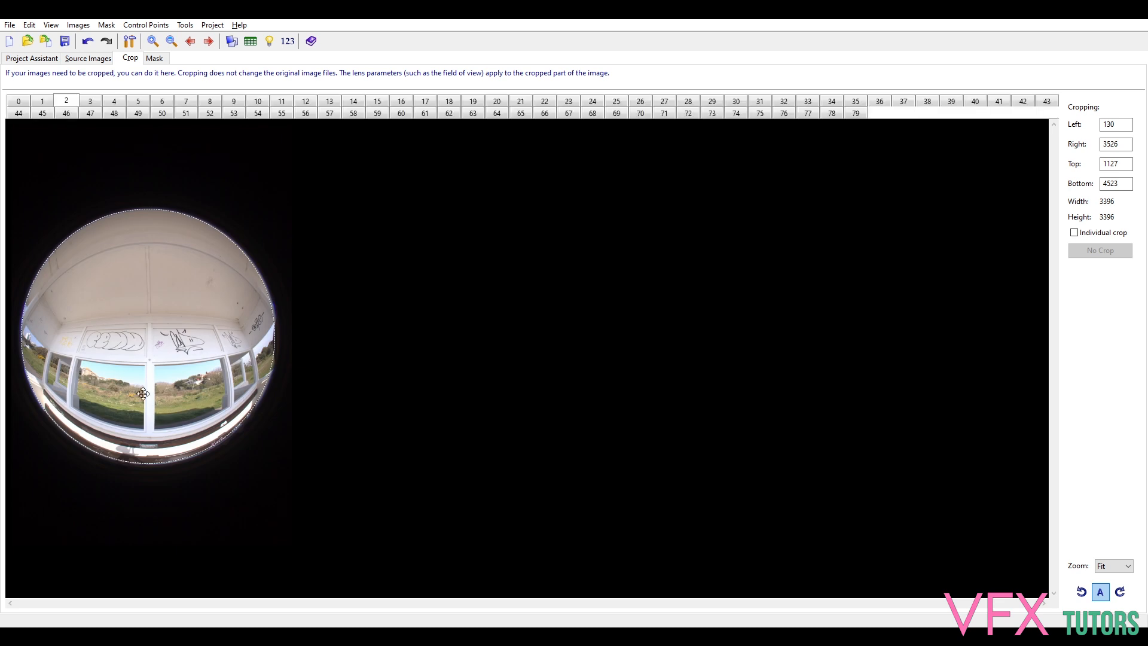
pyautogui.click(39, 104)
pyautogui.click(19, 100)
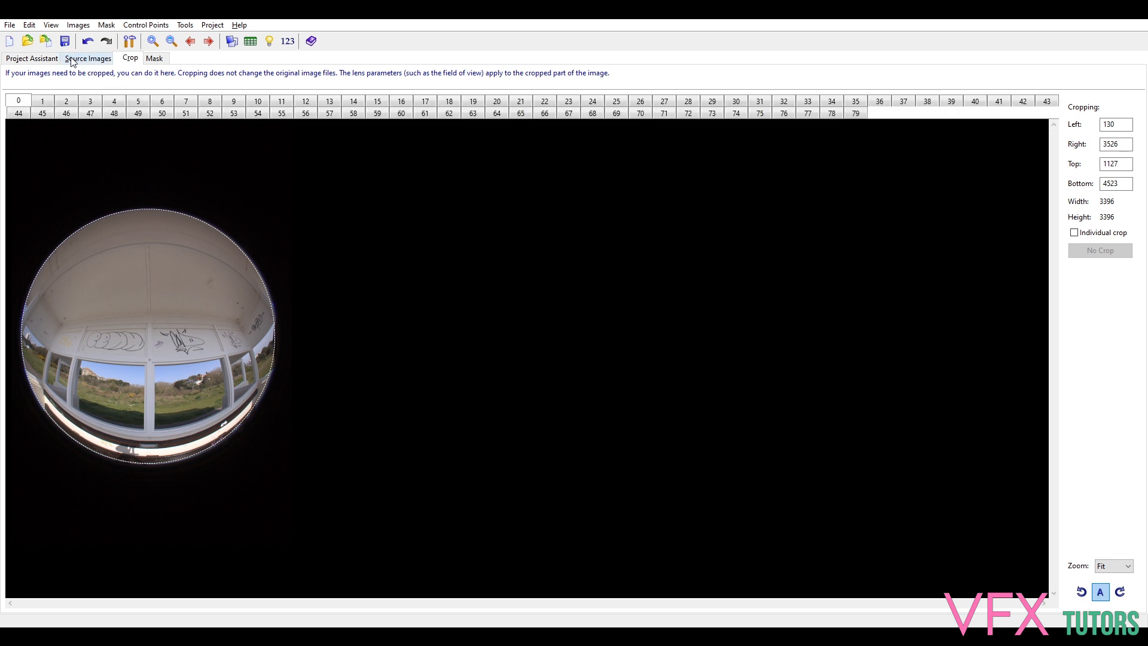
# Review the full strip of loaded bracket sets and the source list, and check the crop circle on the sun-facing image 17
pyautogui.click(39, 58)
pyautogui.moveTo(273, 342); pyautogui.dragTo(751, 350)
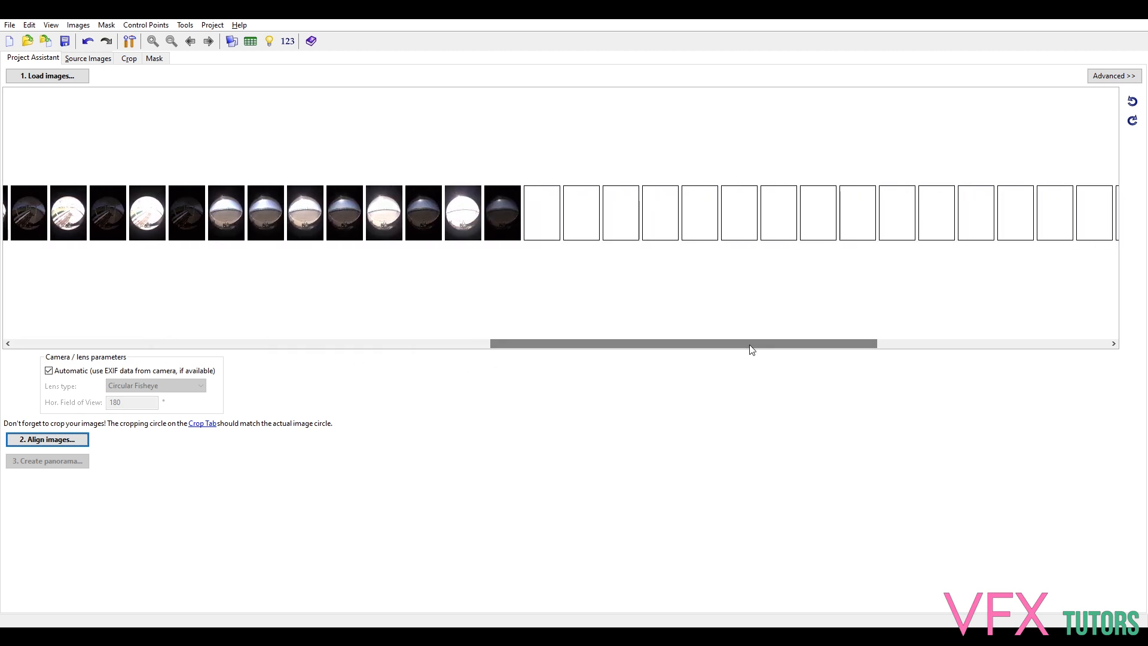
pyautogui.click(261, 216)
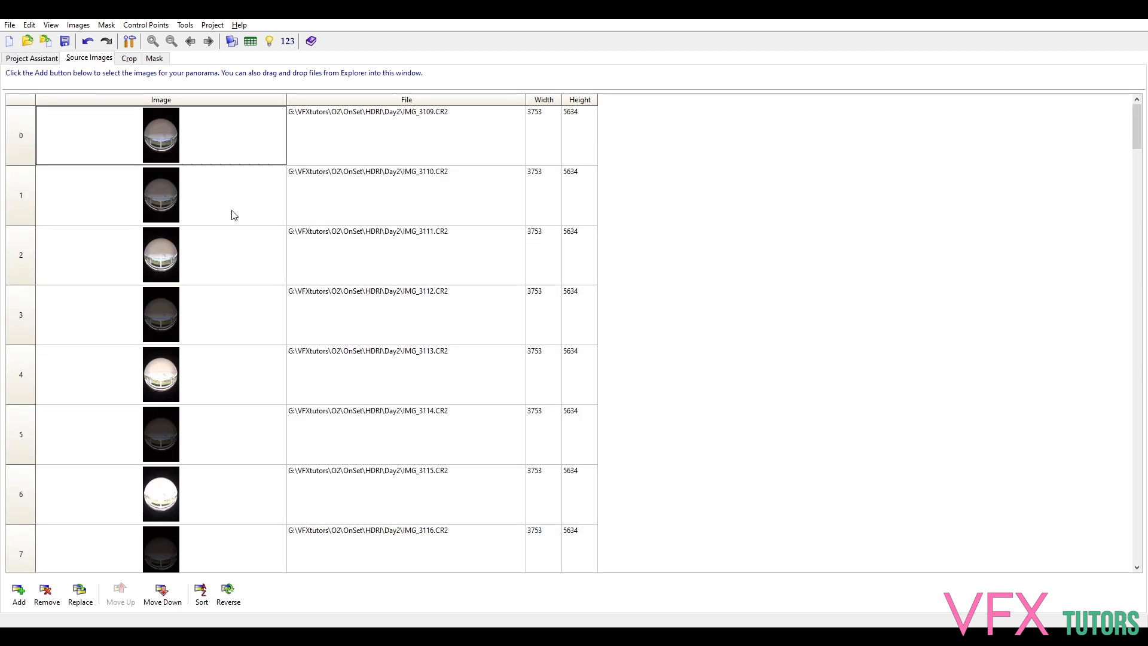
pyautogui.click(130, 58)
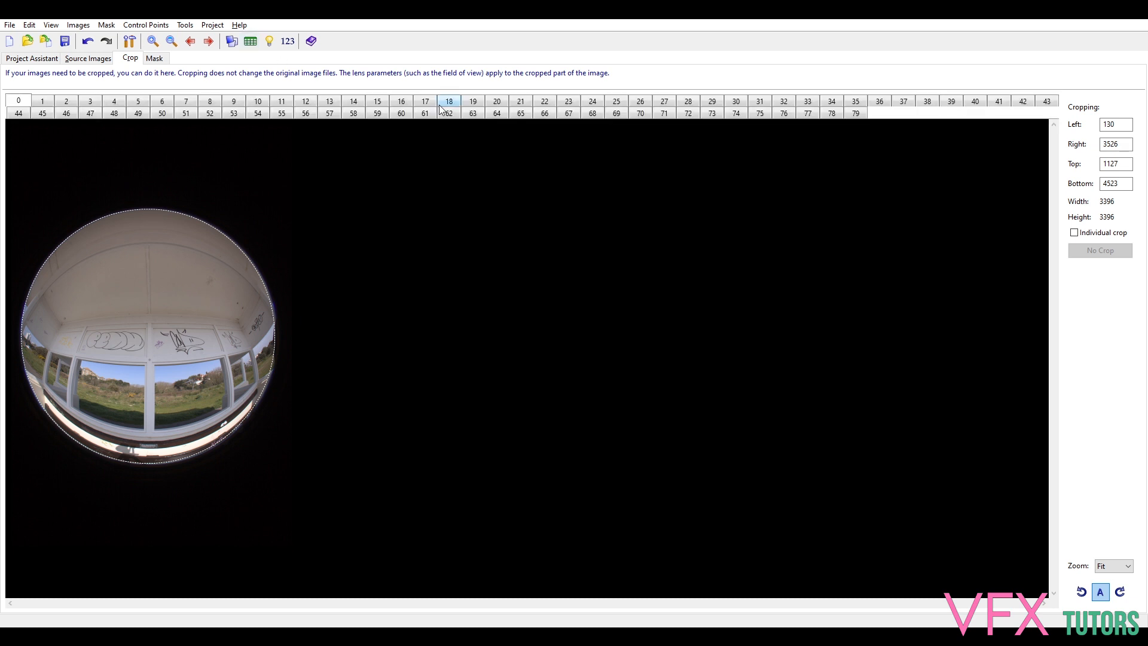
pyautogui.click(433, 114)
pyautogui.click(457, 104)
pyautogui.click(425, 102)
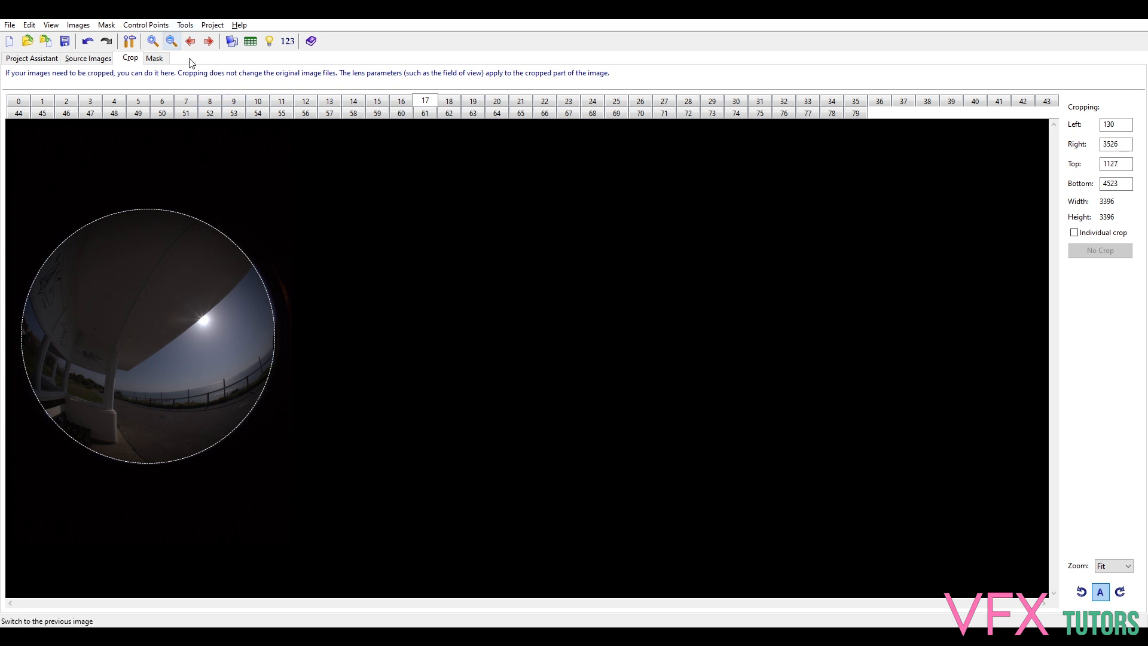
pyautogui.click(17, 57)
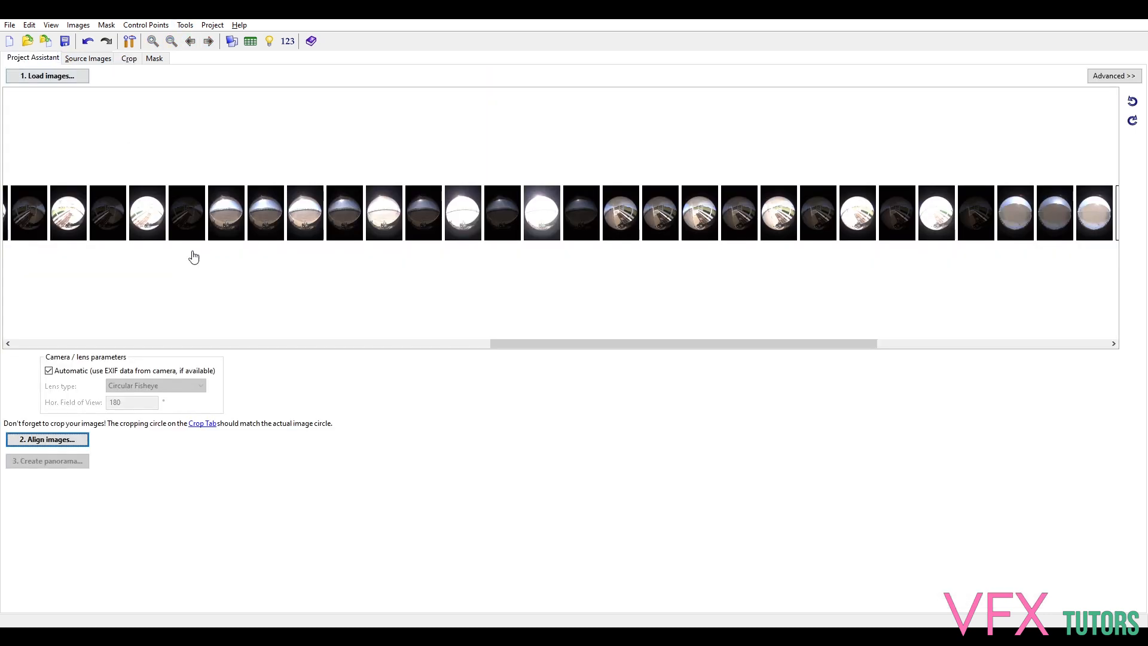
pyautogui.click(338, 342)
pyautogui.moveTo(389, 345); pyautogui.dragTo(1024, 360)
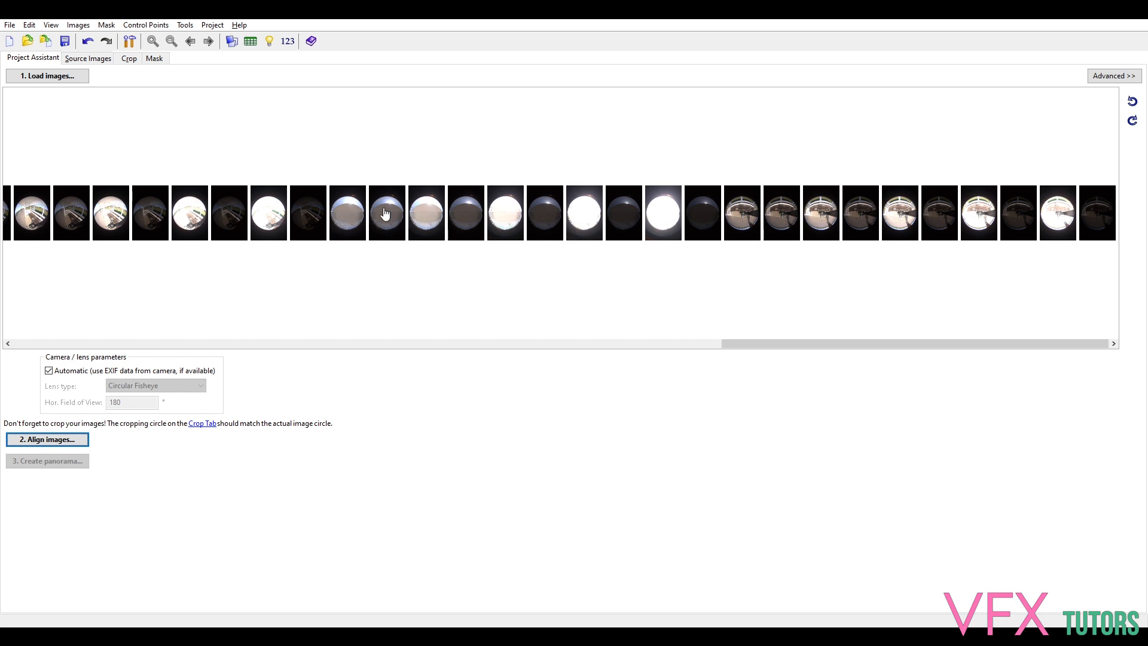
pyautogui.moveTo(760, 343); pyautogui.dragTo(56, 457)
# Align the images with HDR mode enabled, the bracketed exposures linked and True HDR as the method
pyautogui.click(48, 439)
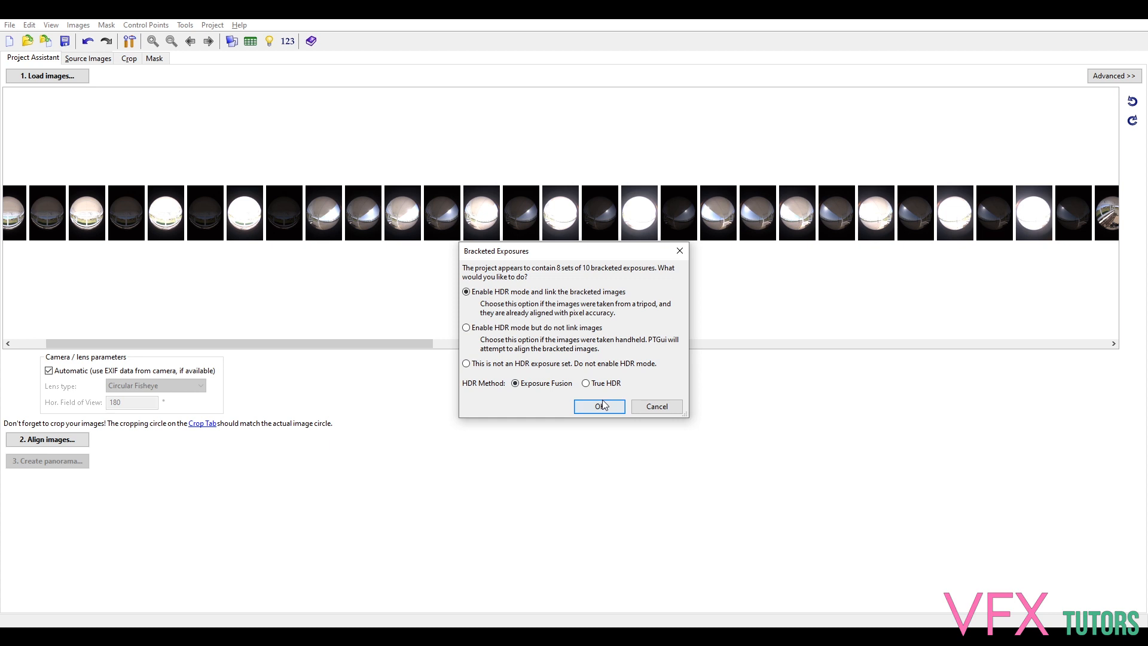
pyautogui.click(585, 383)
pyautogui.click(600, 406)
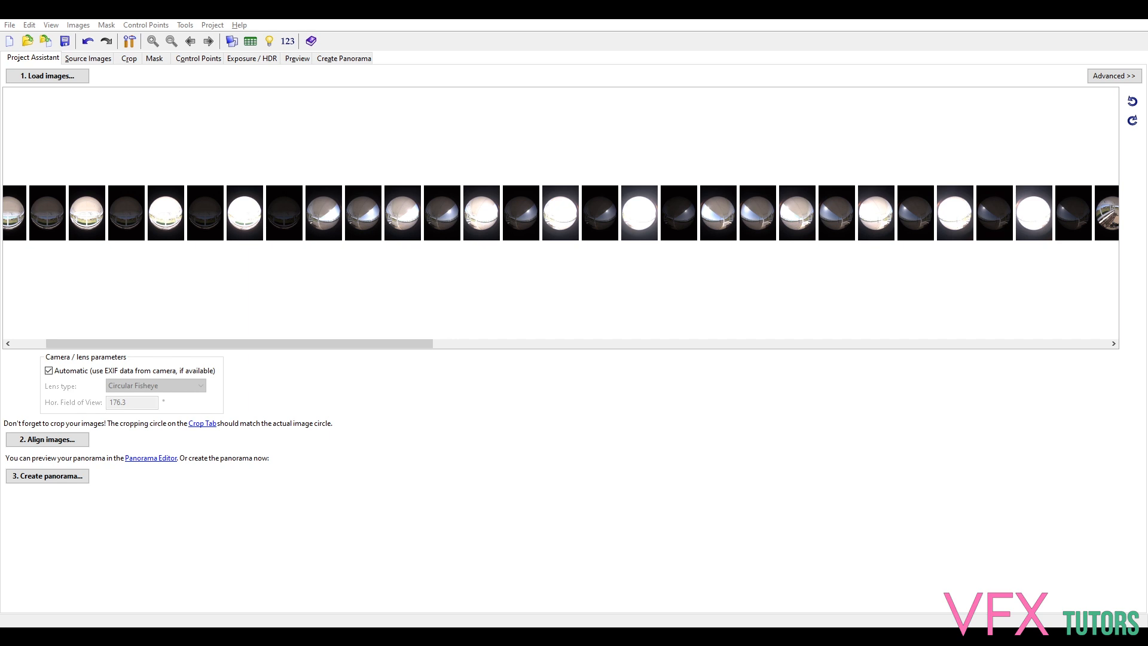
# Shift the panorama in the Panorama Editor to bring the sun near the centre line, and try to straighten it automatically
pyautogui.moveTo(1147, 195); pyautogui.dragTo(572, 91)
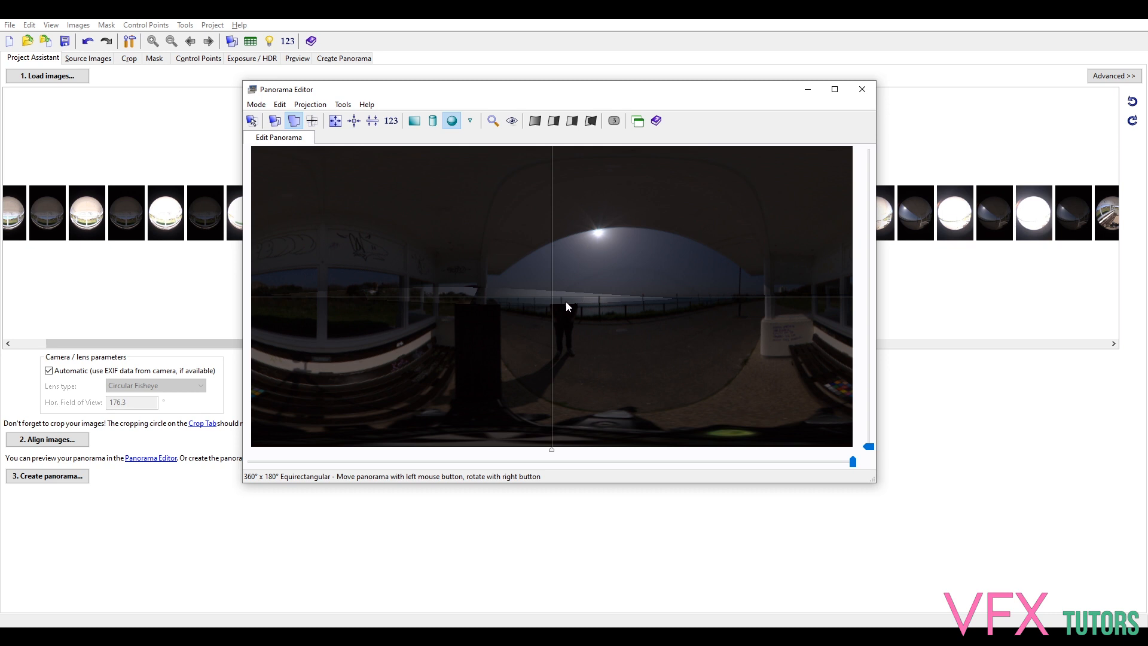
pyautogui.moveTo(551, 312)
pyautogui.mouseDown()
pyautogui.moveTo(508, 310)
pyautogui.moveTo(543, 302)
pyautogui.mouseUp()
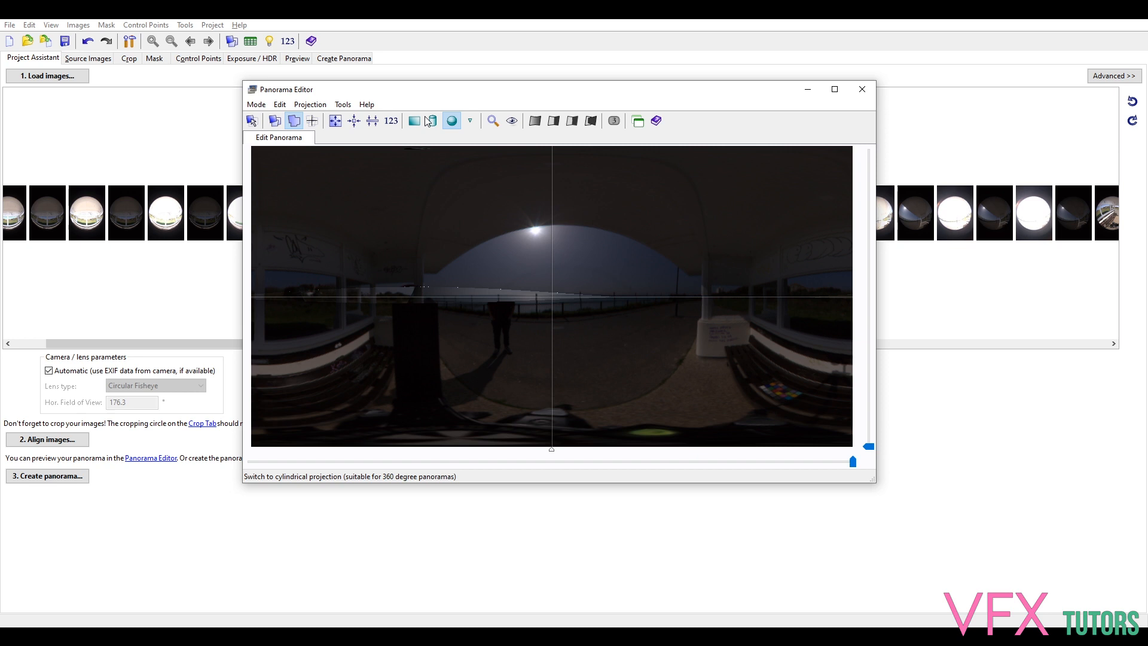
pyautogui.click(371, 122)
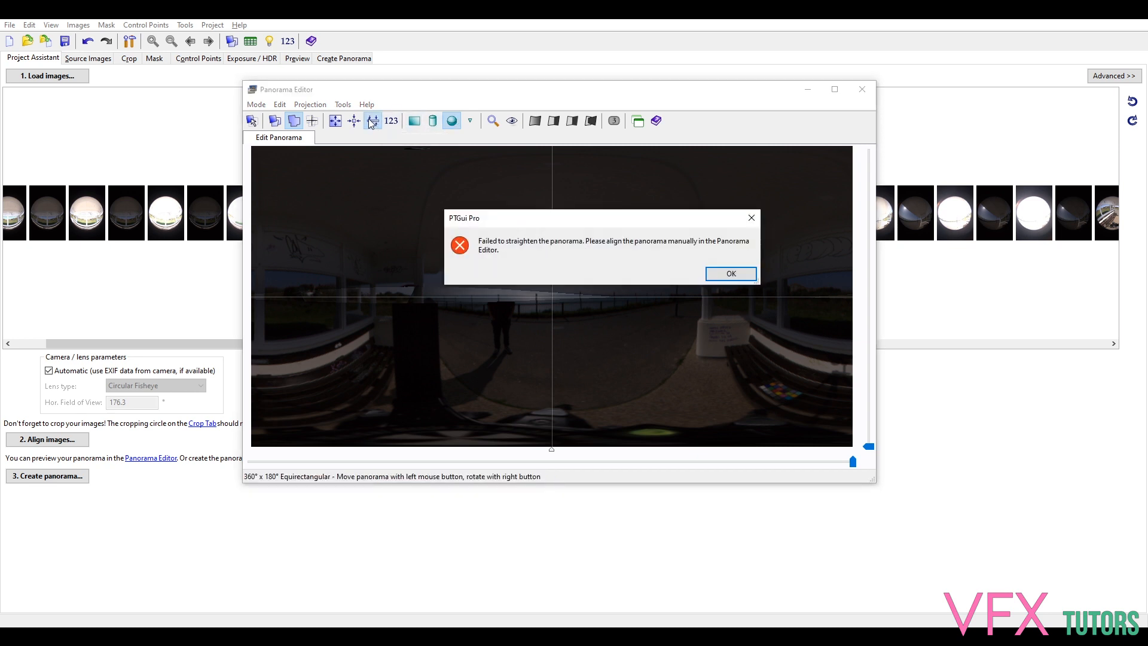
pyautogui.click(731, 273)
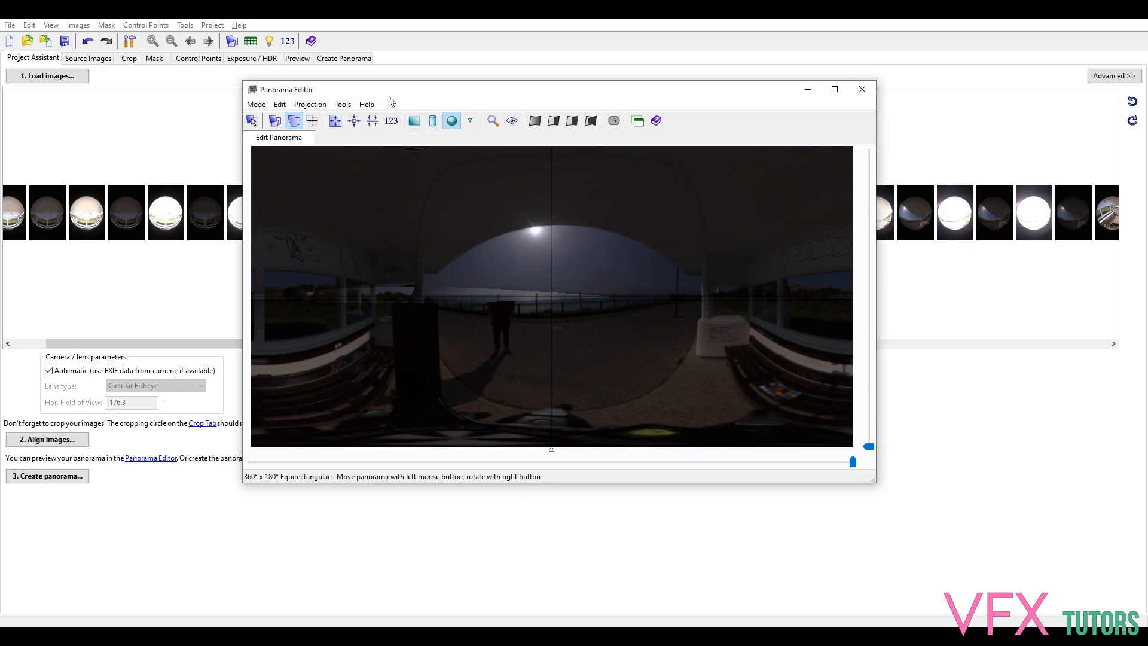
pyautogui.moveTo(500, 94); pyautogui.dragTo(1147, 155)
# Examine the source images in the mask view for unwanted tripod and photographer shadows, ending on image 72
pyautogui.click(148, 59)
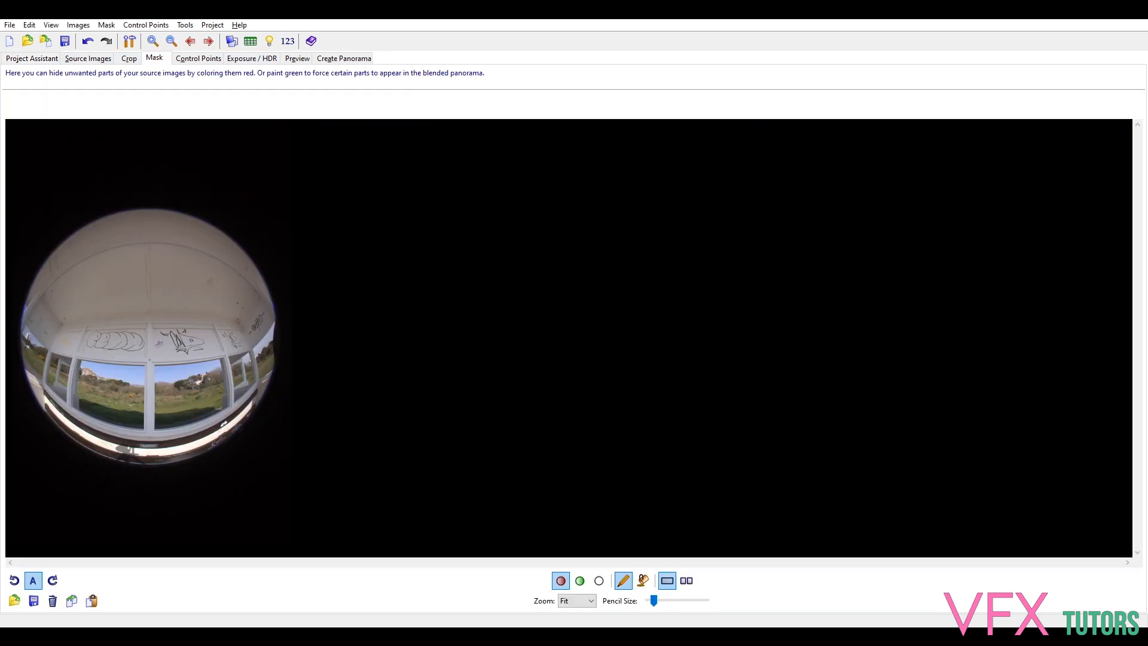
pyautogui.click(139, 99)
pyautogui.click(206, 100)
pyautogui.click(321, 104)
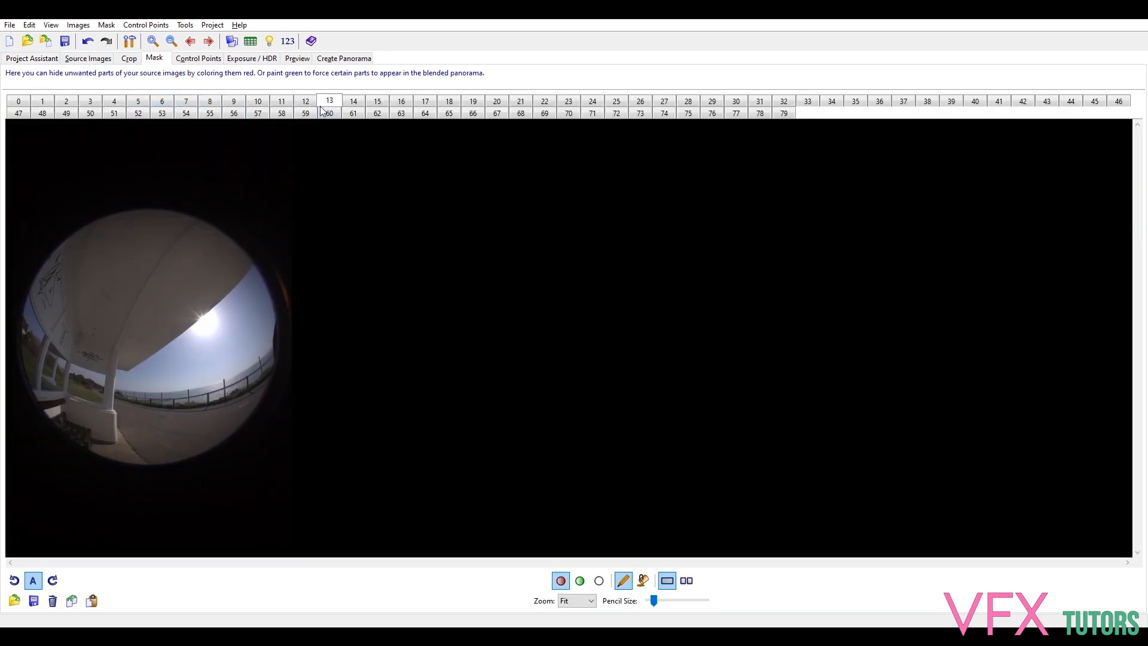
pyautogui.click(378, 101)
pyautogui.click(449, 101)
pyautogui.click(545, 101)
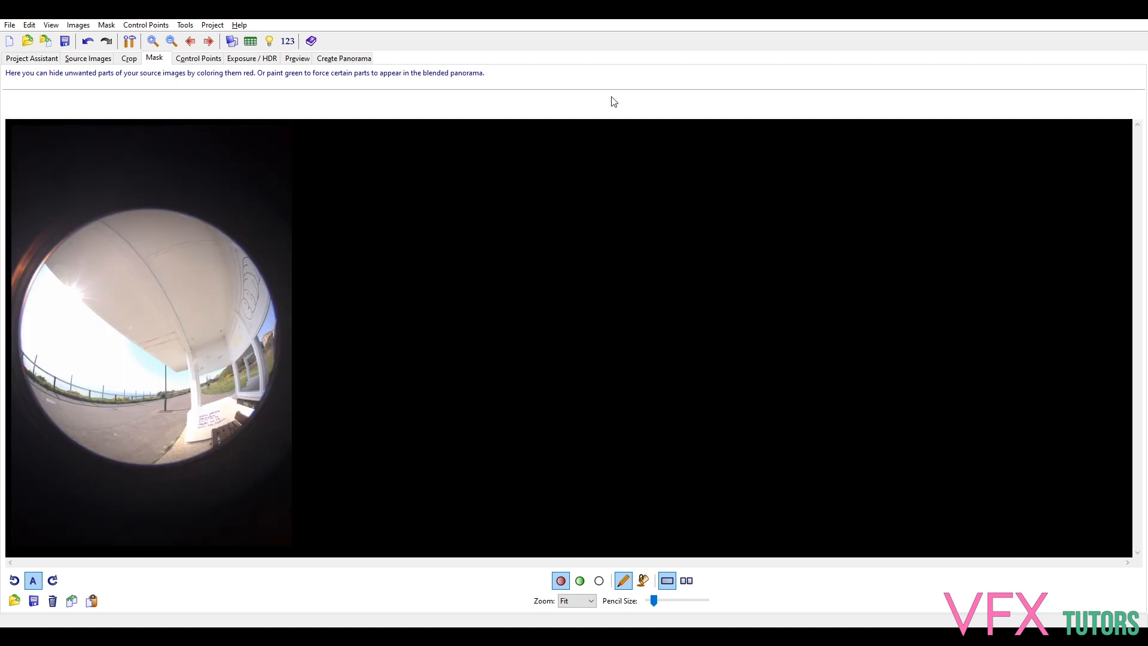
pyautogui.click(616, 101)
pyautogui.click(710, 101)
pyautogui.click(736, 115)
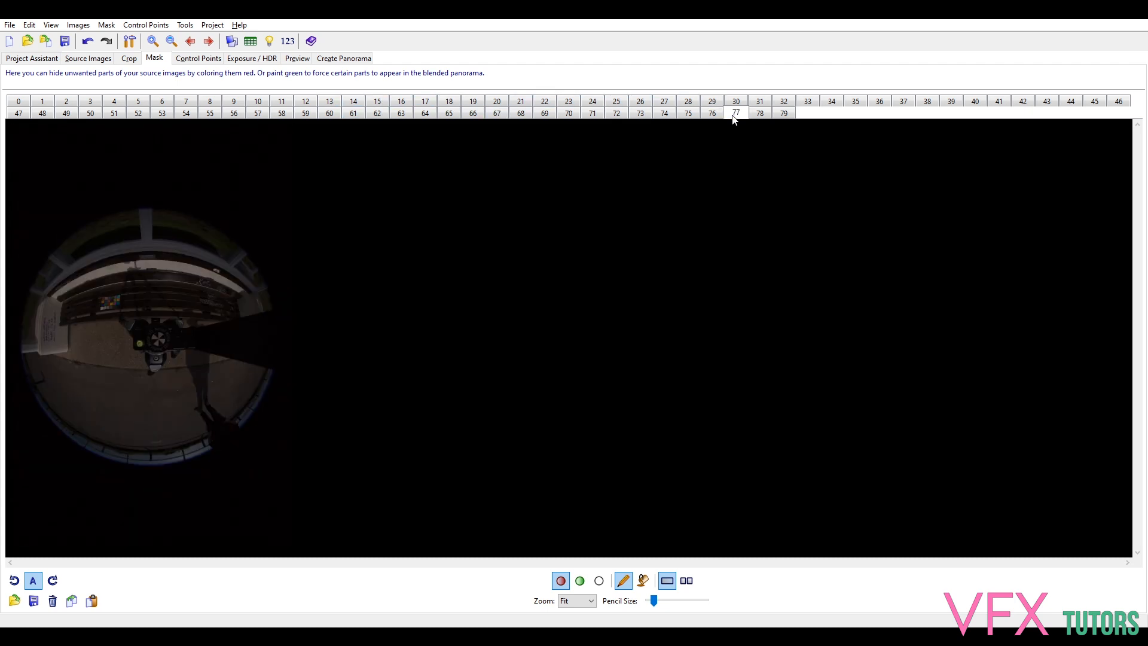
pyautogui.click(449, 114)
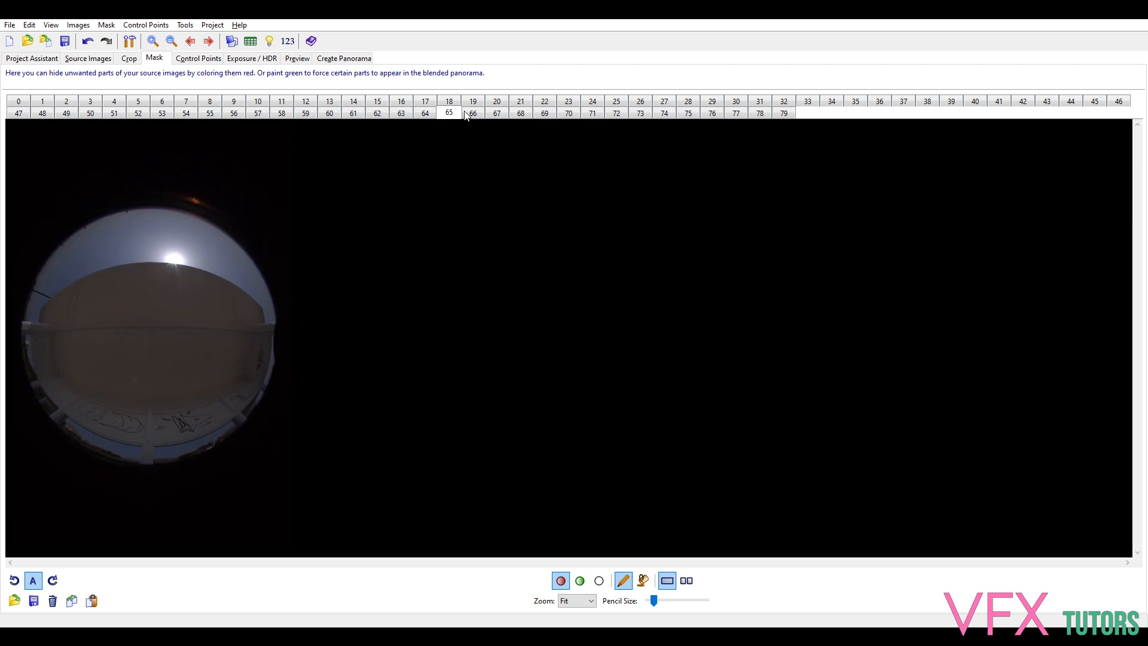
pyautogui.click(497, 113)
pyautogui.click(552, 114)
pyautogui.click(617, 115)
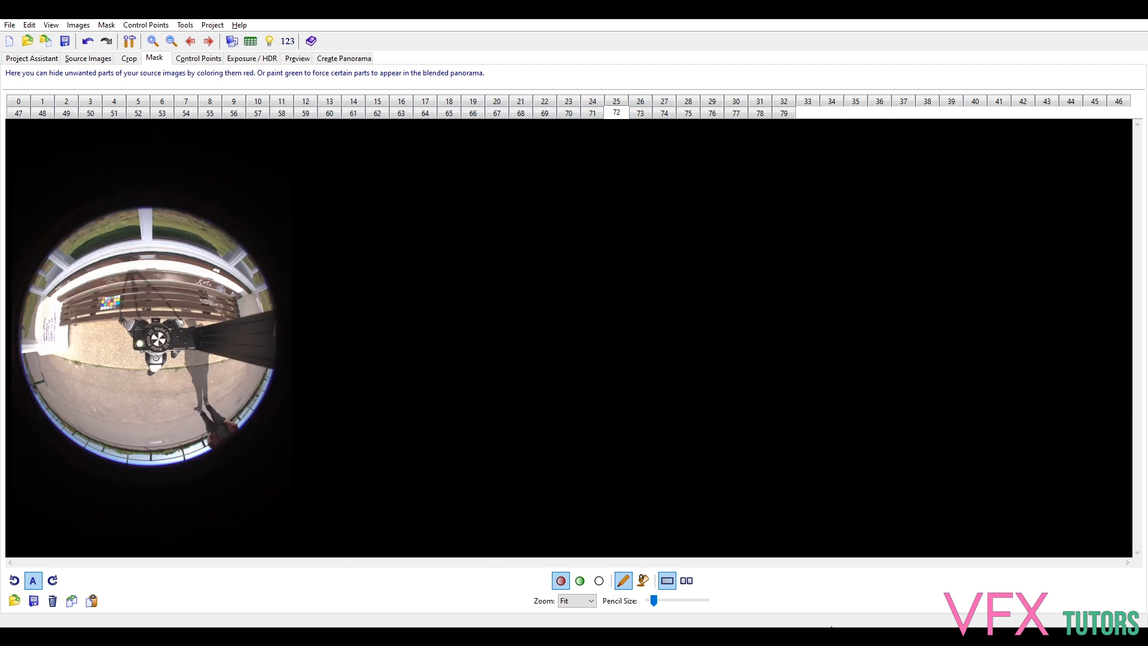
# Mask out the dark strip beside the camera and the photographer's figure in red on image 72, and check the mask on image 70
pyautogui.moveTo(1147, 136); pyautogui.dragTo(851, 83)
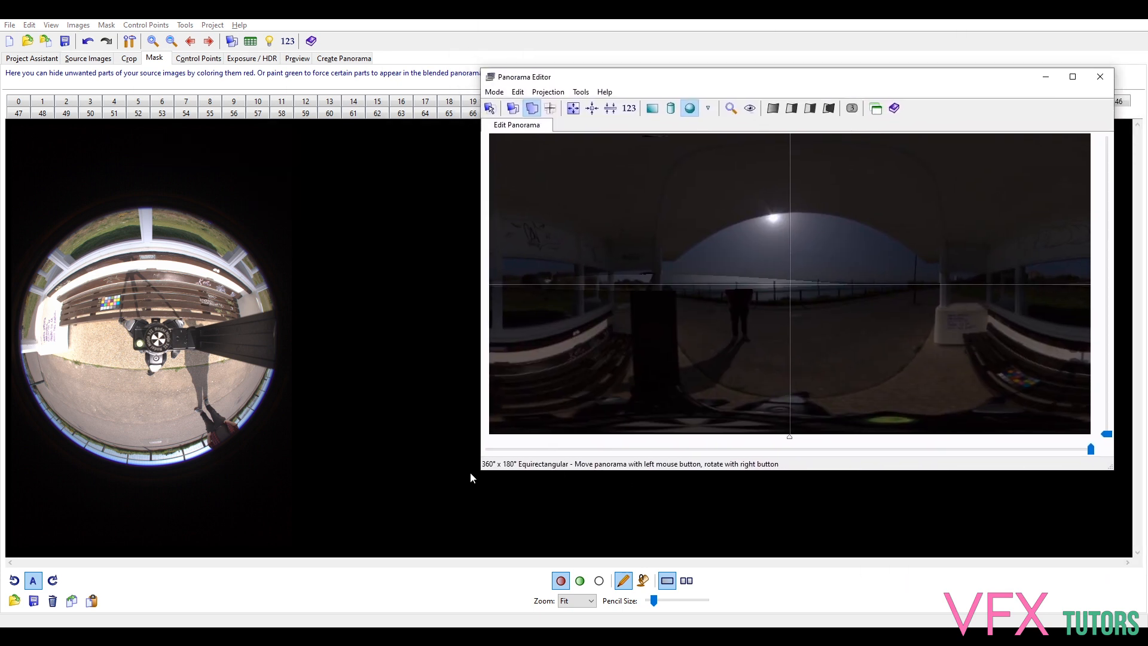
pyautogui.moveTo(478, 472); pyautogui.dragTo(632, 485)
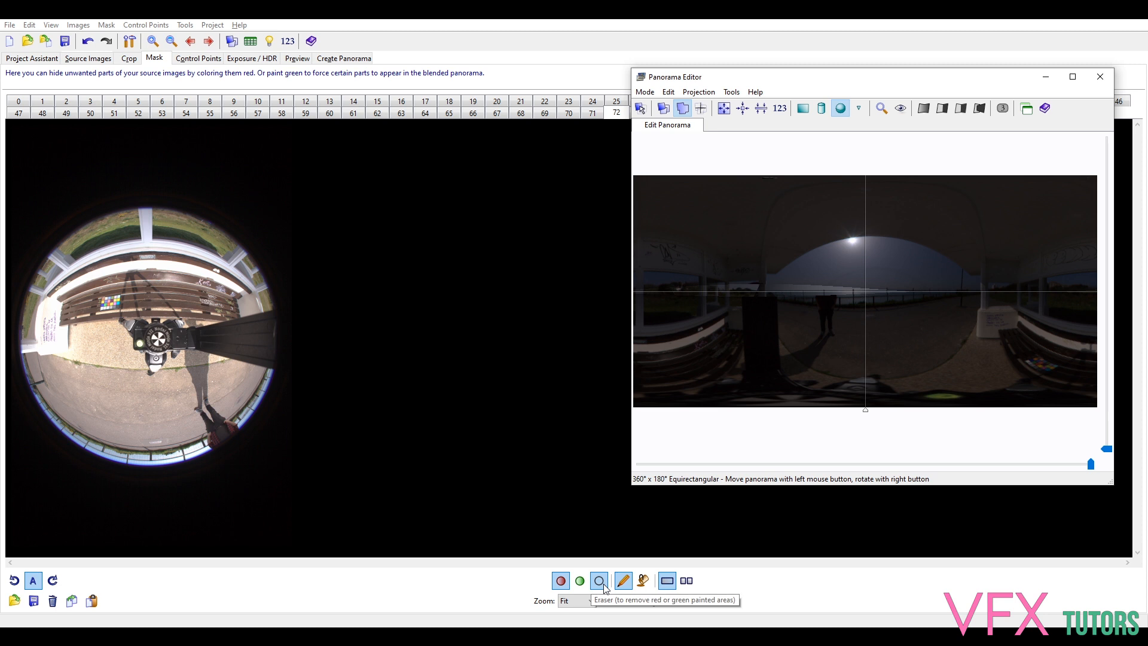
pyautogui.click(270, 316)
pyautogui.moveTo(272, 316)
pyautogui.mouseDown()
pyautogui.moveTo(174, 331)
pyautogui.moveTo(173, 344)
pyautogui.moveTo(273, 365)
pyautogui.moveTo(270, 324)
pyautogui.moveTo(263, 353)
pyautogui.moveTo(255, 329)
pyautogui.moveTo(246, 354)
pyautogui.moveTo(241, 328)
pyautogui.moveTo(252, 327)
pyautogui.moveTo(187, 338)
pyautogui.moveTo(235, 340)
pyautogui.moveTo(208, 346)
pyautogui.mouseUp()
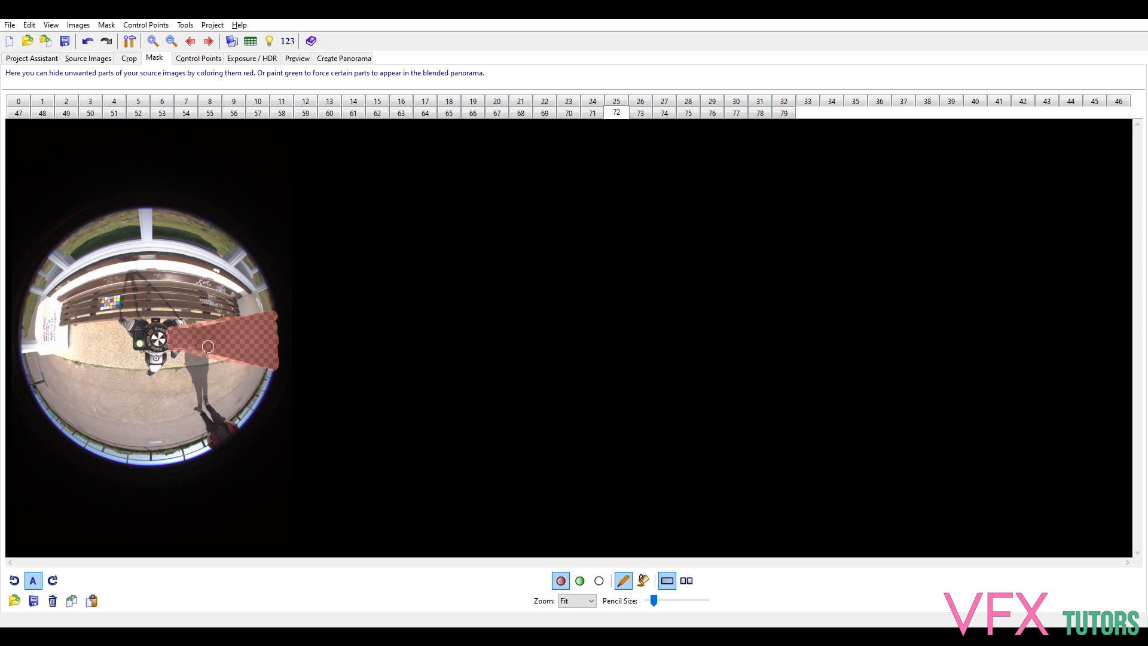
pyautogui.moveTo(198, 413)
pyautogui.mouseDown()
pyautogui.moveTo(213, 444)
pyautogui.moveTo(232, 432)
pyautogui.moveTo(204, 401)
pyautogui.moveTo(221, 431)
pyautogui.mouseUp()
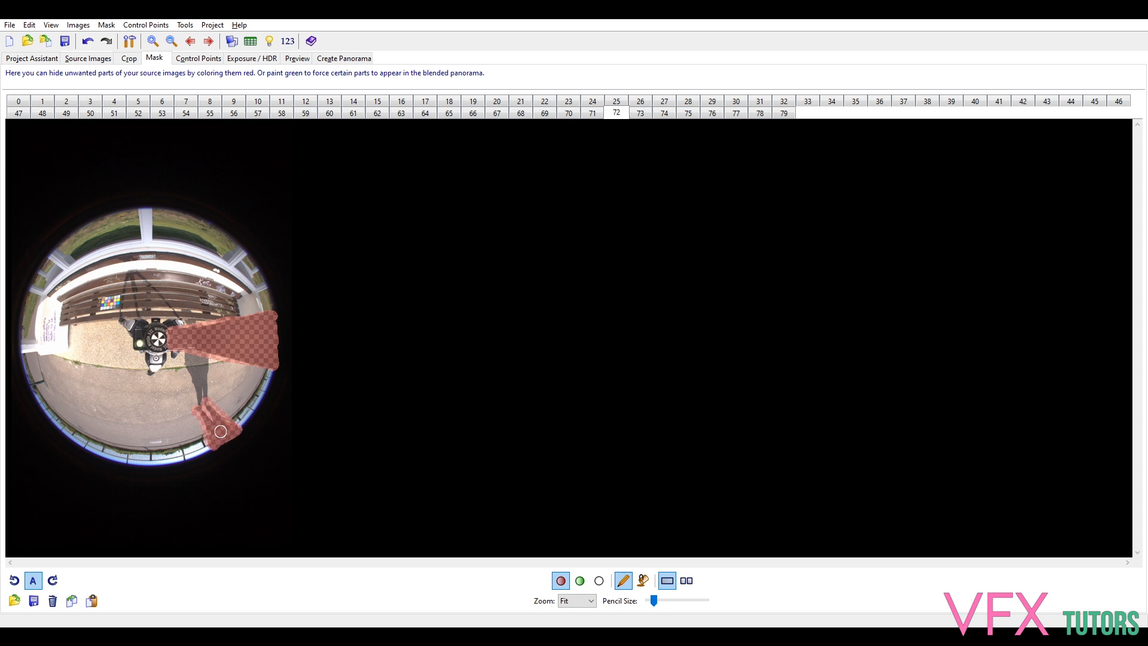
pyautogui.click(592, 114)
pyautogui.click(571, 115)
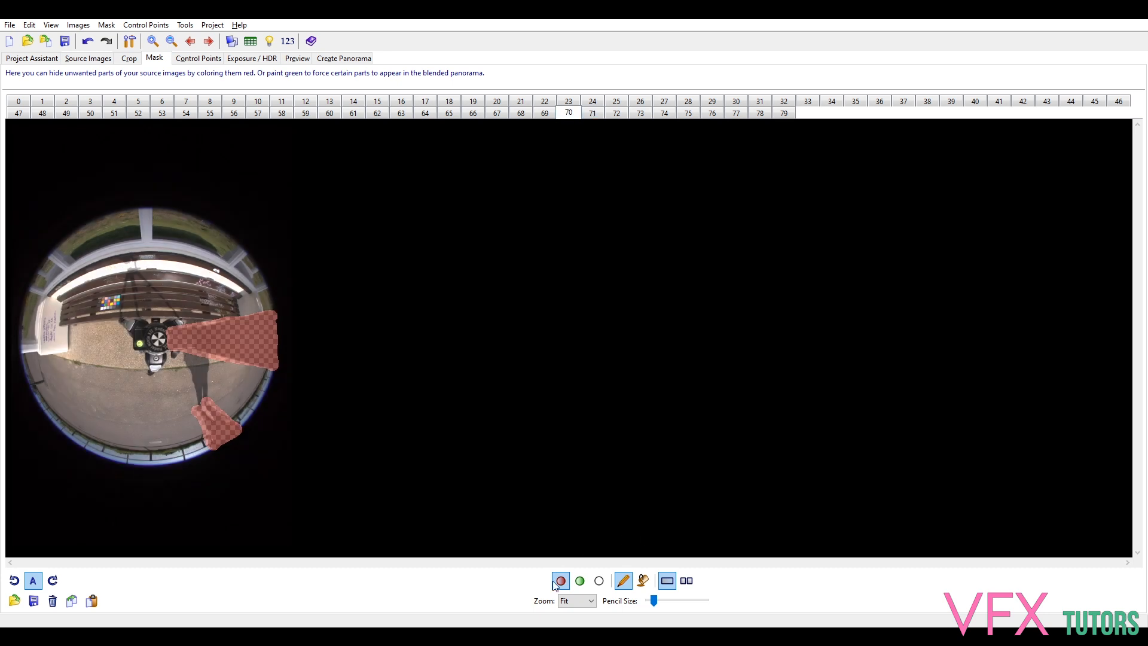
# Mask the photographer's remaining shadow between the two red areas on image 70, checking the panorama in the Panorama Editor before and after
pyautogui.moveTo(471, 637)
pyautogui.click(471, 591)
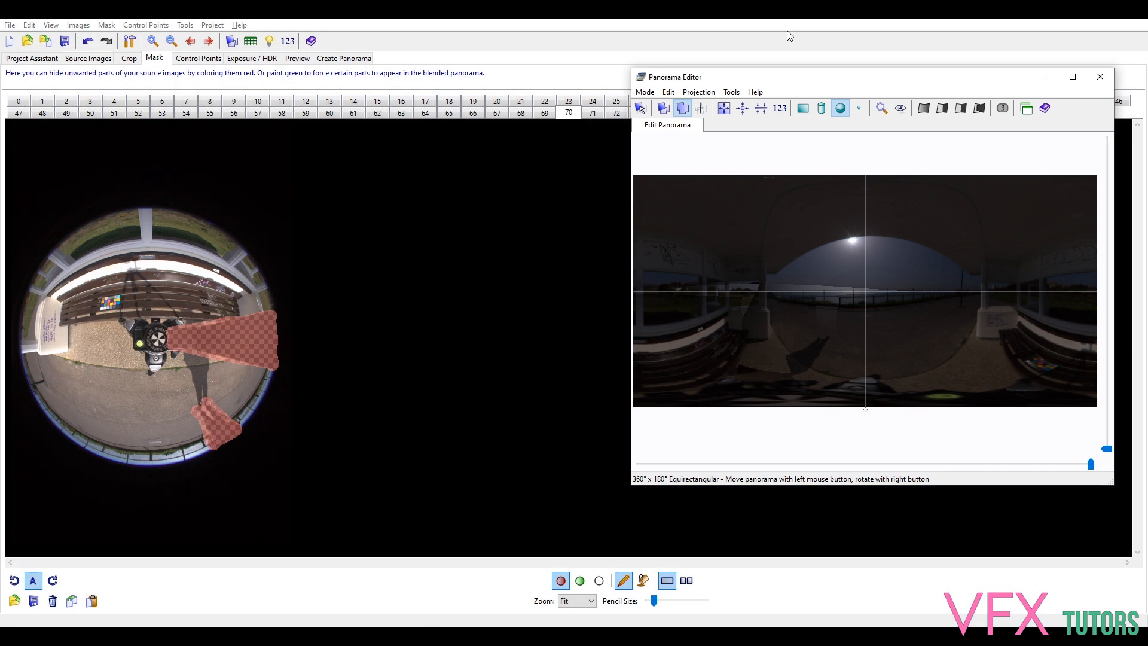
pyautogui.moveTo(822, 84); pyautogui.dragTo(818, 89)
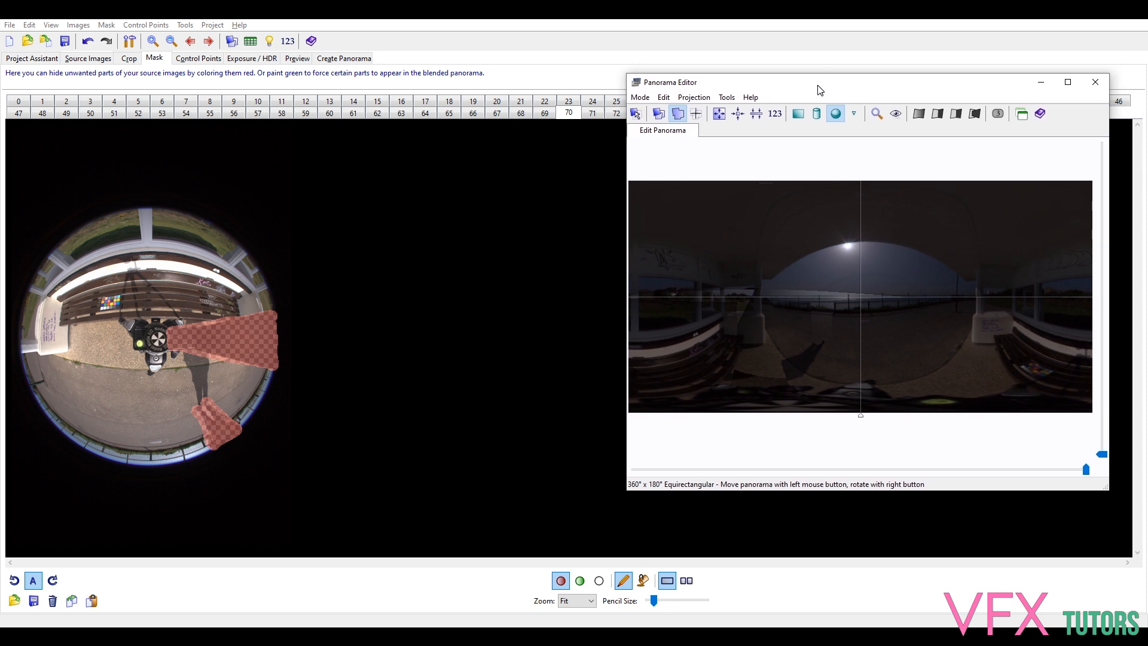
pyautogui.moveTo(202, 400)
pyautogui.mouseDown()
pyautogui.moveTo(188, 359)
pyautogui.moveTo(205, 358)
pyautogui.moveTo(200, 383)
pyautogui.mouseUp()
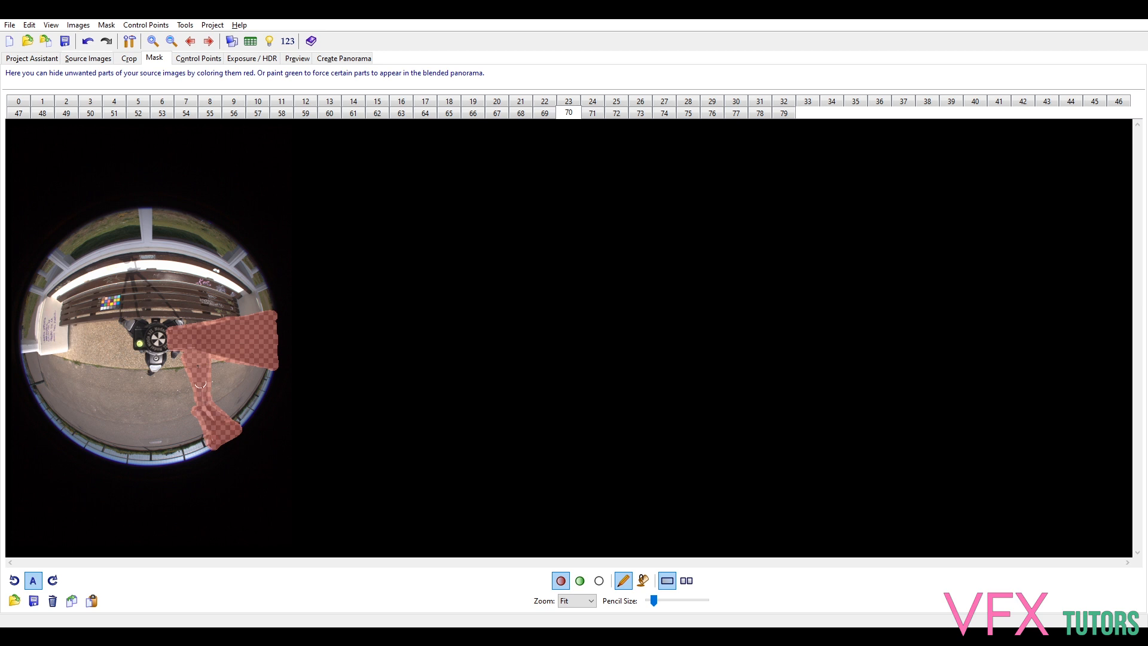
pyautogui.moveTo(433, 624)
pyautogui.click(491, 578)
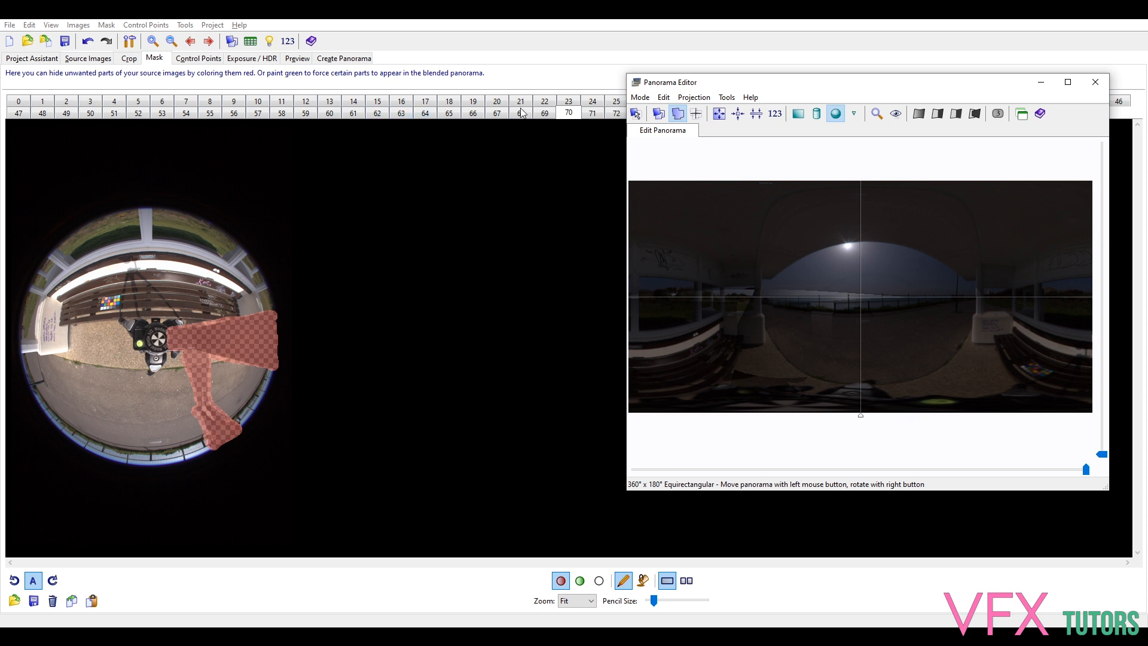
pyautogui.moveTo(791, 83); pyautogui.dragTo(1147, 155)
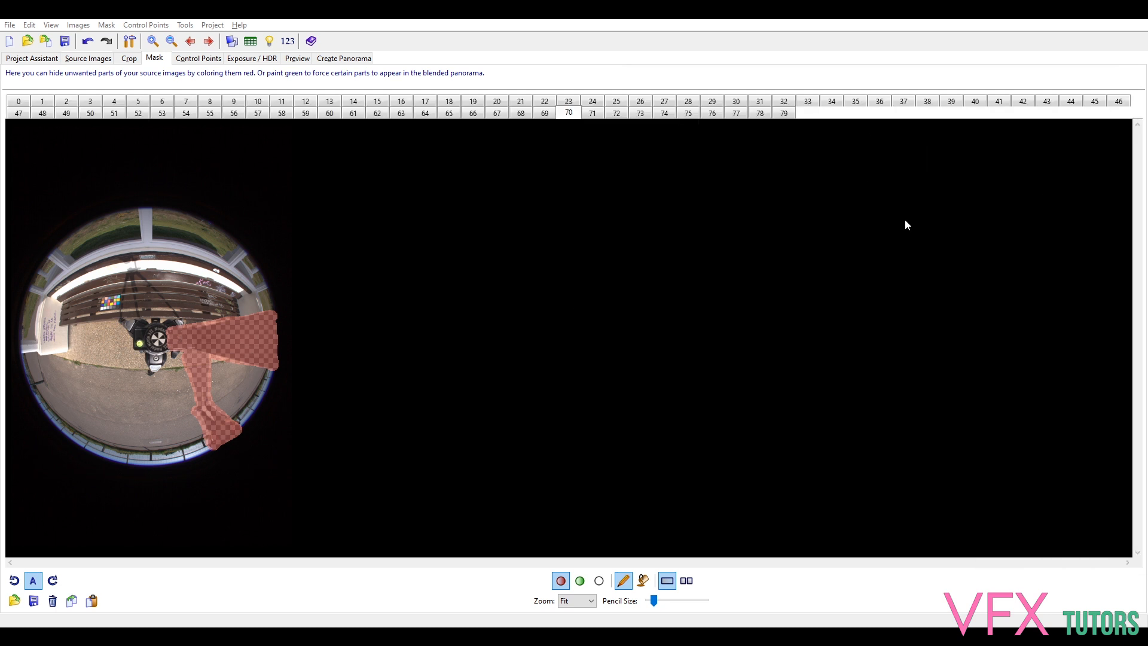
# Check the mask on bracketed image 76 and look for unwanted elements in the bench-facing images down to image 54
pyautogui.click(691, 114)
pyautogui.click(720, 115)
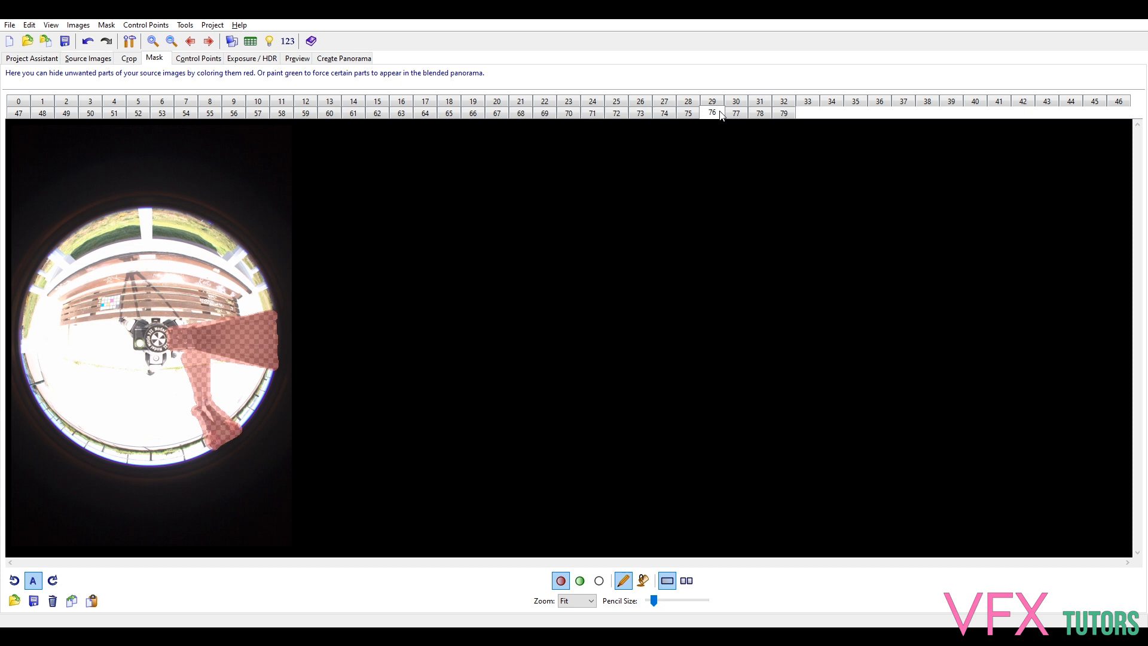
pyautogui.click(284, 113)
pyautogui.click(258, 113)
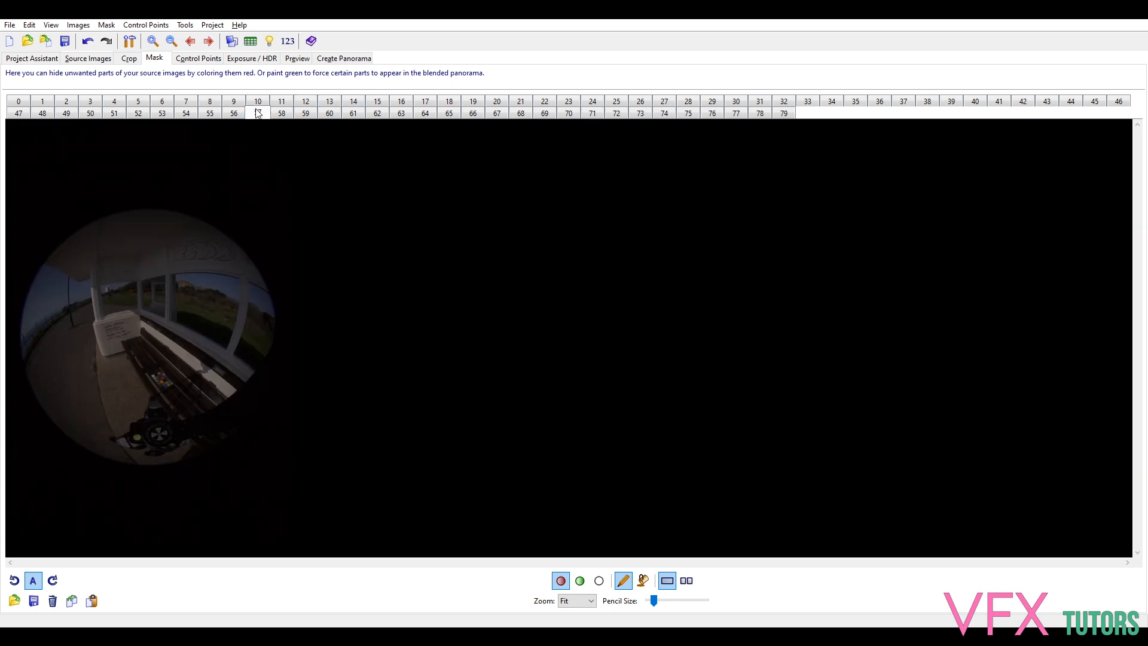
pyautogui.click(209, 113)
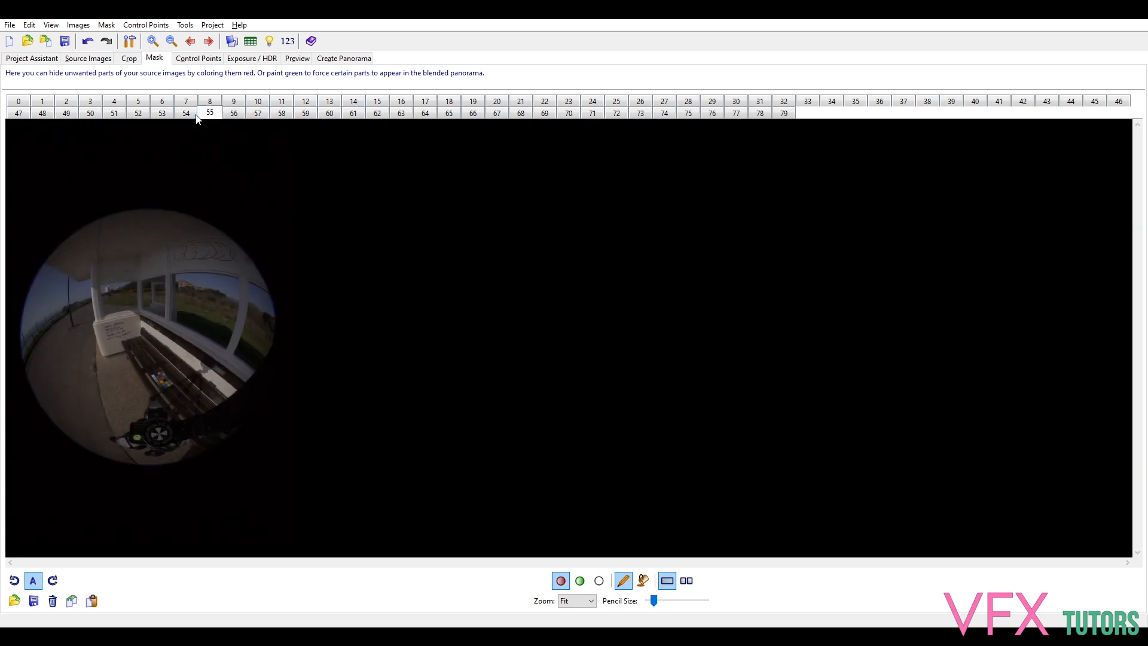
pyautogui.click(179, 115)
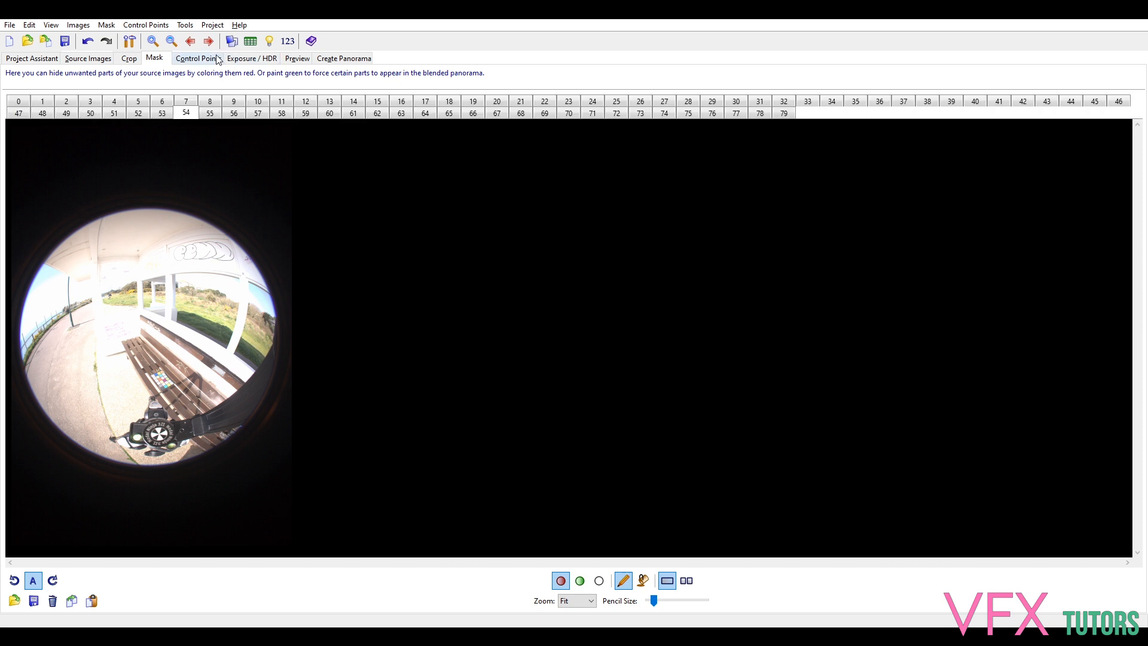
# Set the HDR file format of the panorama output to OpenEXR (.exr)
pyautogui.click(349, 60)
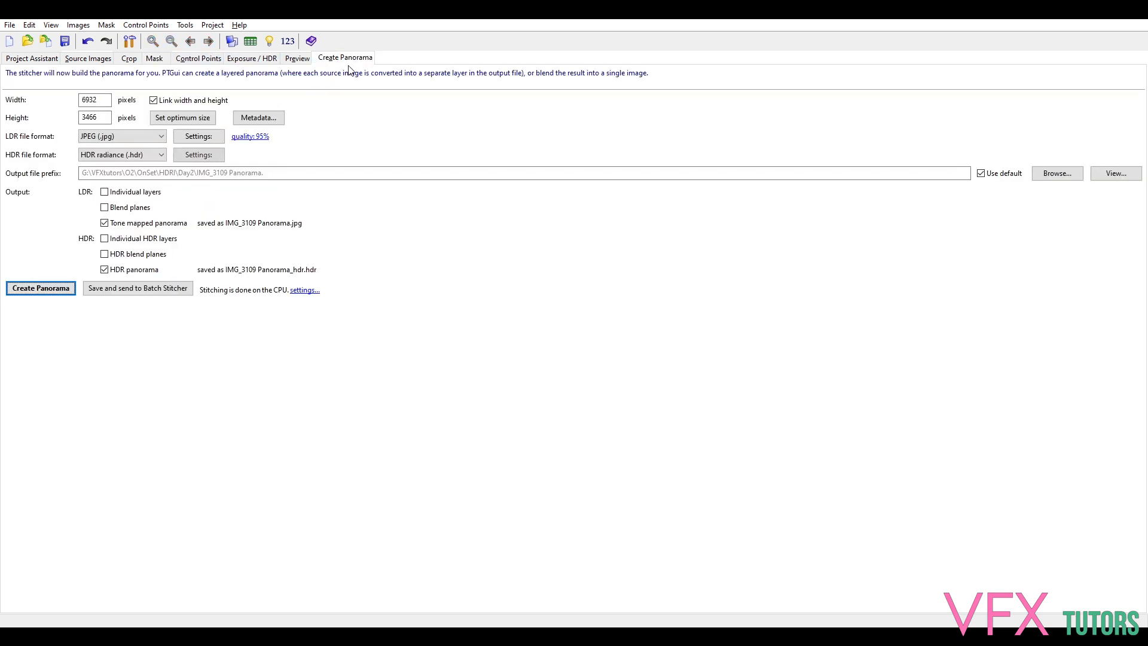
pyautogui.click(156, 156)
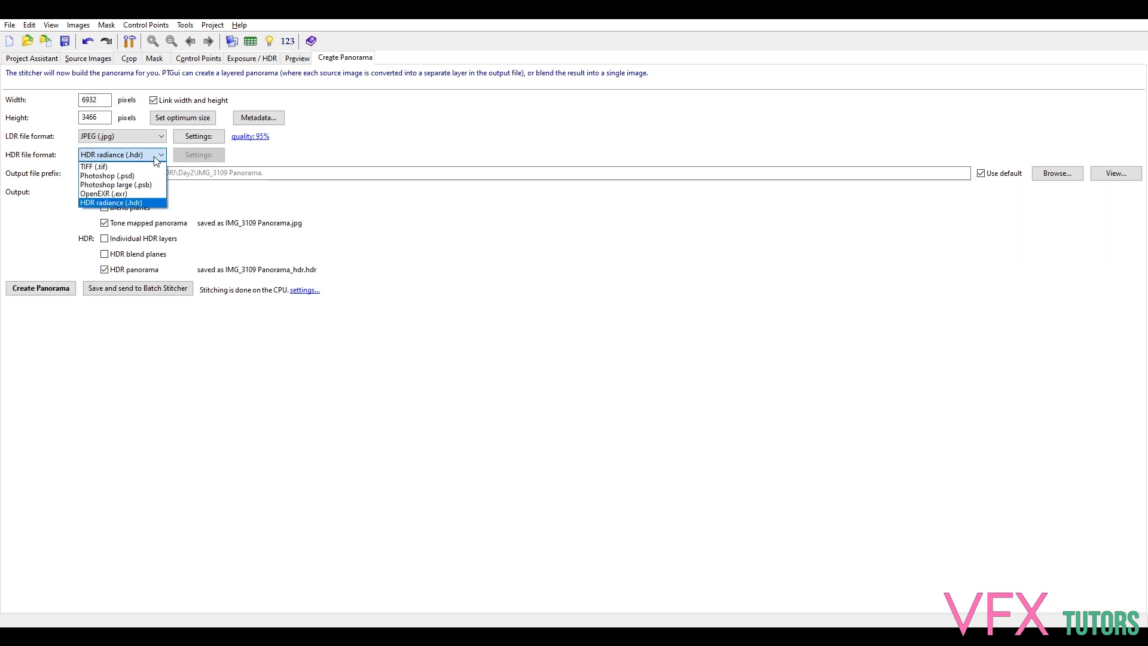
pyautogui.click(117, 193)
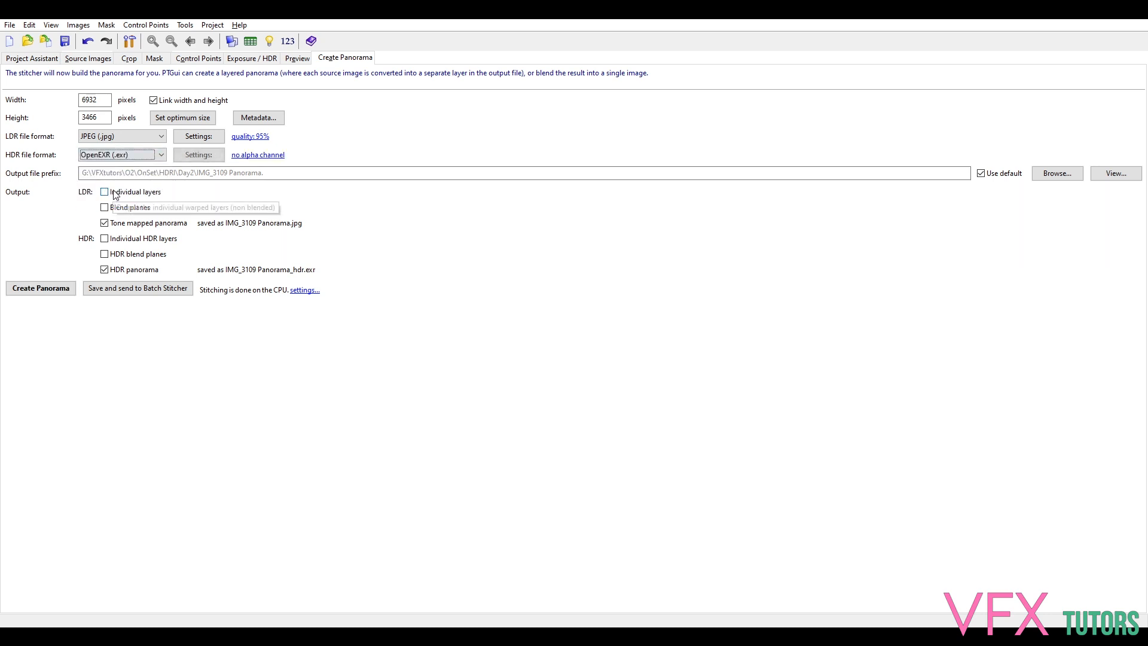
# Create a folder named HDRI inside the Day2 folder and open it as the panorama's output location
pyautogui.click(1057, 173)
pyautogui.click(345, 148)
pyautogui.doubleClick(207, 214)
pyautogui.rightClick(246, 231)
pyautogui.moveTo(210, 356)
pyautogui.click(294, 360)
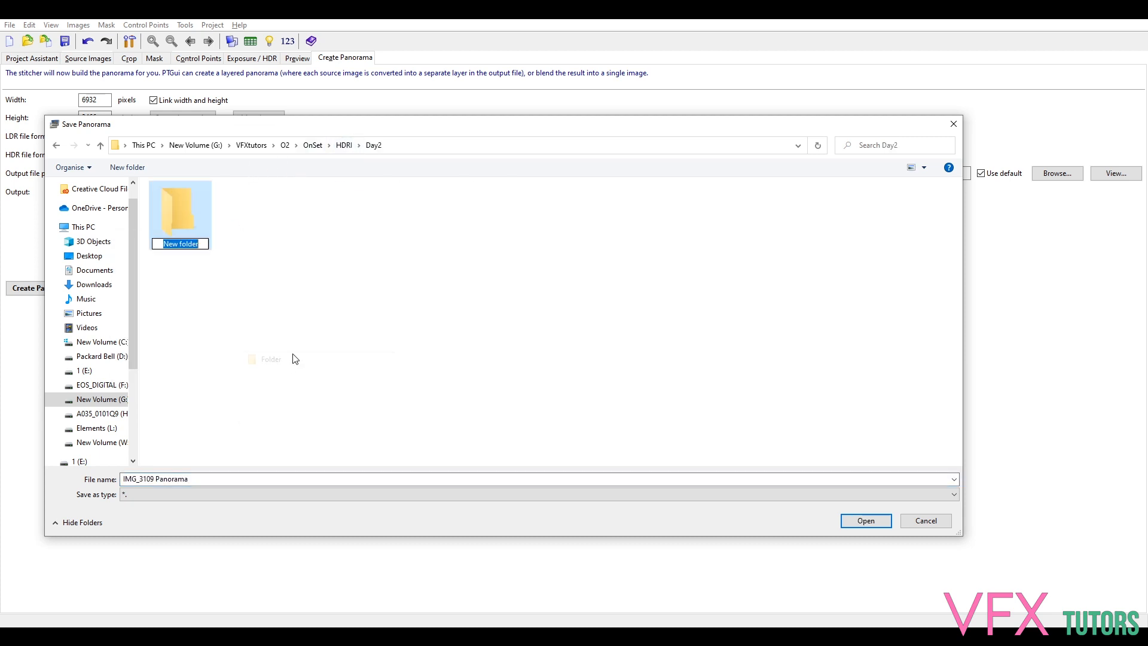
pyautogui.write('HDRI')
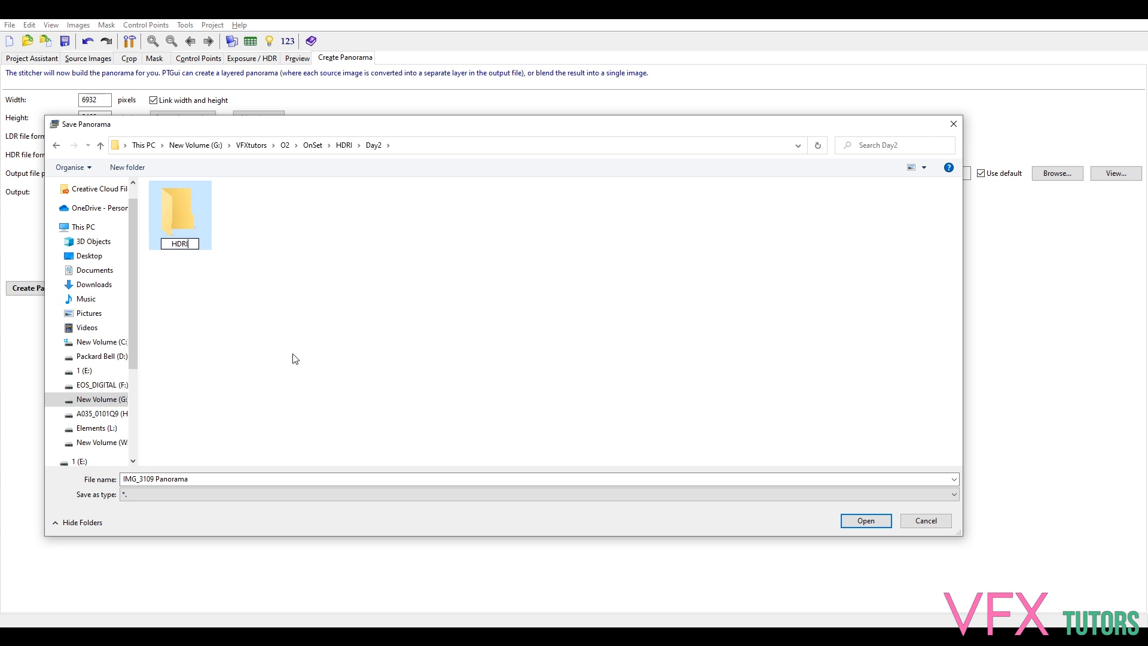
pyautogui.press('Return')
pyautogui.doubleClick(185, 232)
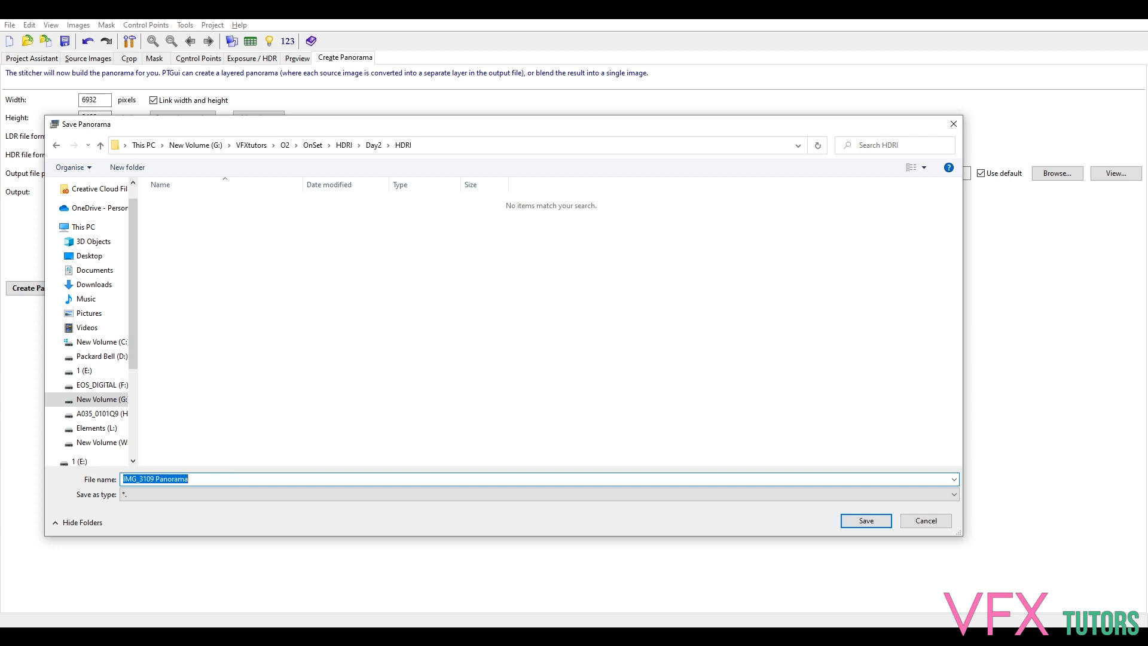
# Name the output O2_Day2_HDRI_V001 and create the panorama
pyautogui.write('O2_Day2_HDRI_V001')
pyautogui.click(867, 521)
pyautogui.click(41, 288)
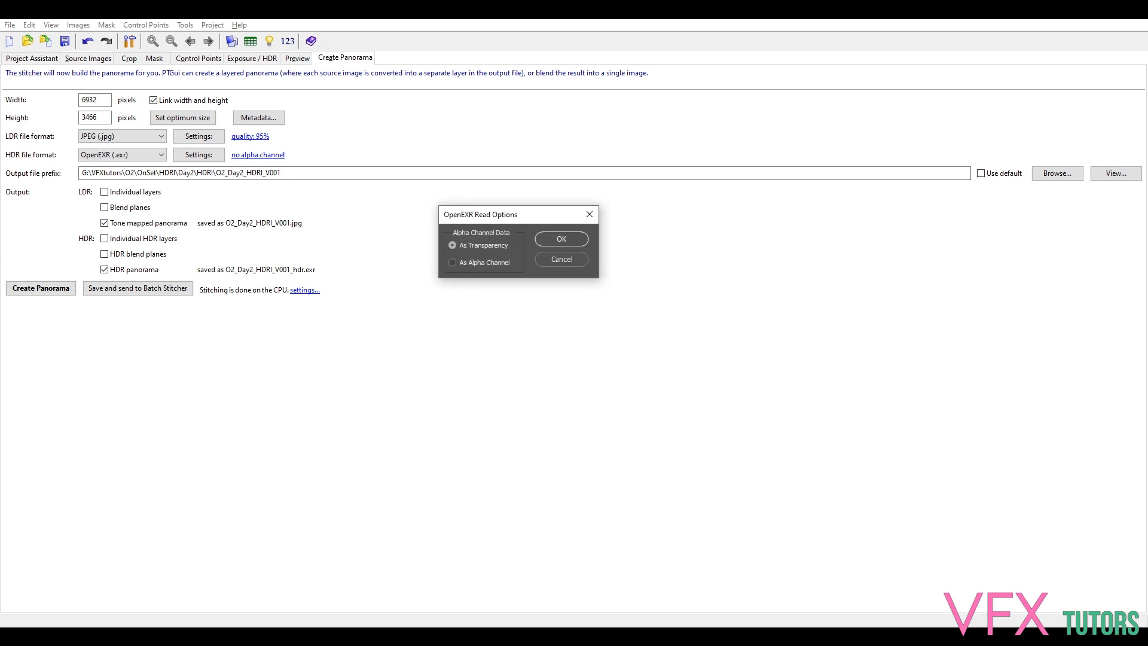
# Open O2_Day2_HDRI_V001_hdr.exr in Photoshop with alpha as transparency and examine the sun, horizon railing and shelter for stitching errors or leftover shadows
pyautogui.click(566, 239)
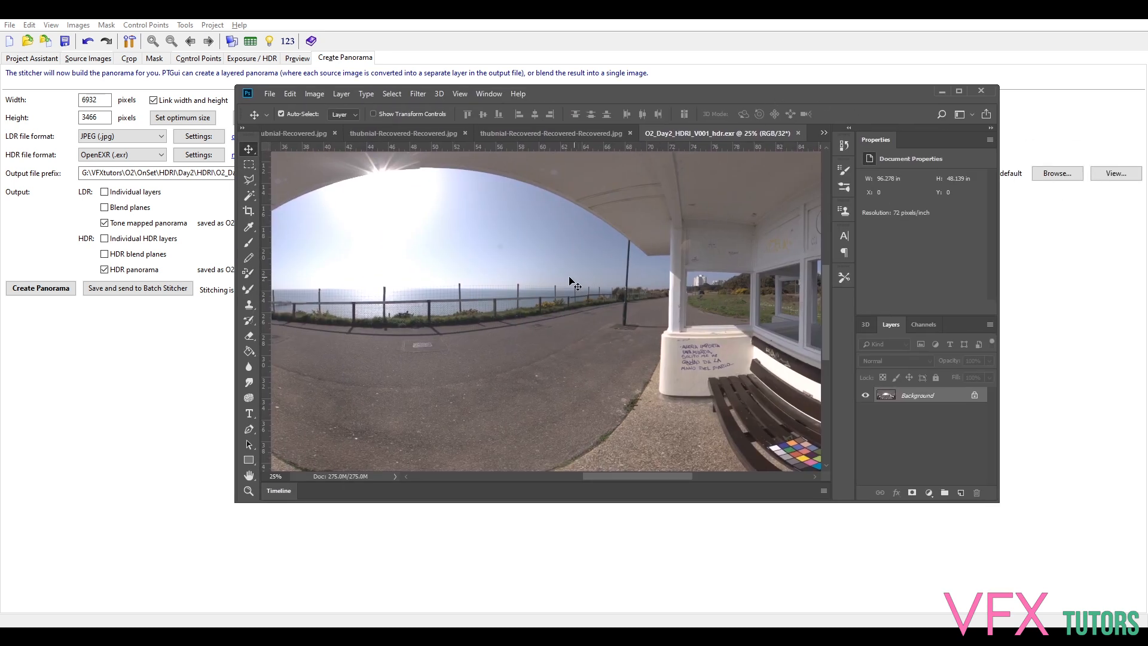
pyautogui.scroll(-5, 532, 279)
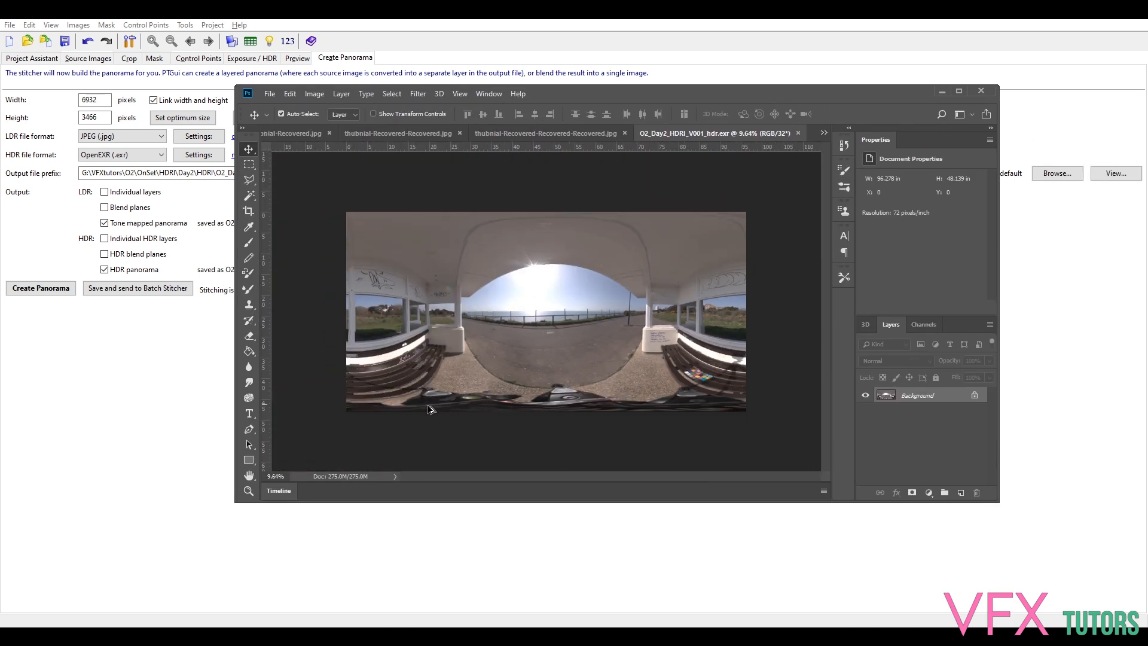
pyautogui.scroll(1, 429, 409)
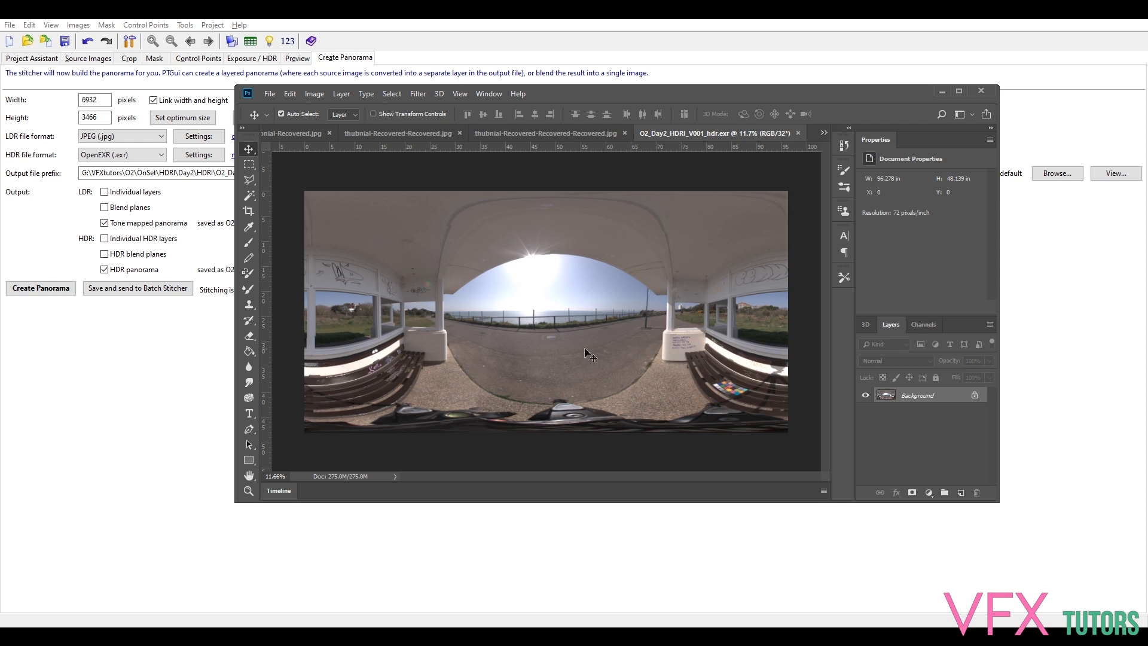
pyautogui.scroll(3, 660, 335)
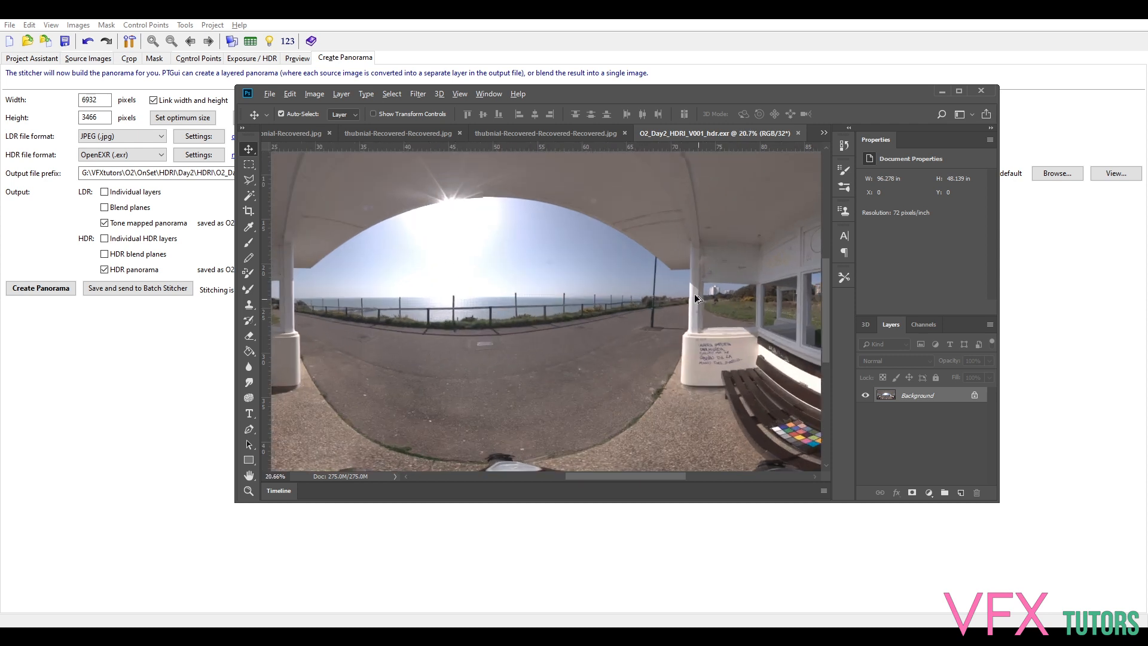
pyautogui.scroll(-2, 660, 317)
pyautogui.scroll(-1, 444, 306)
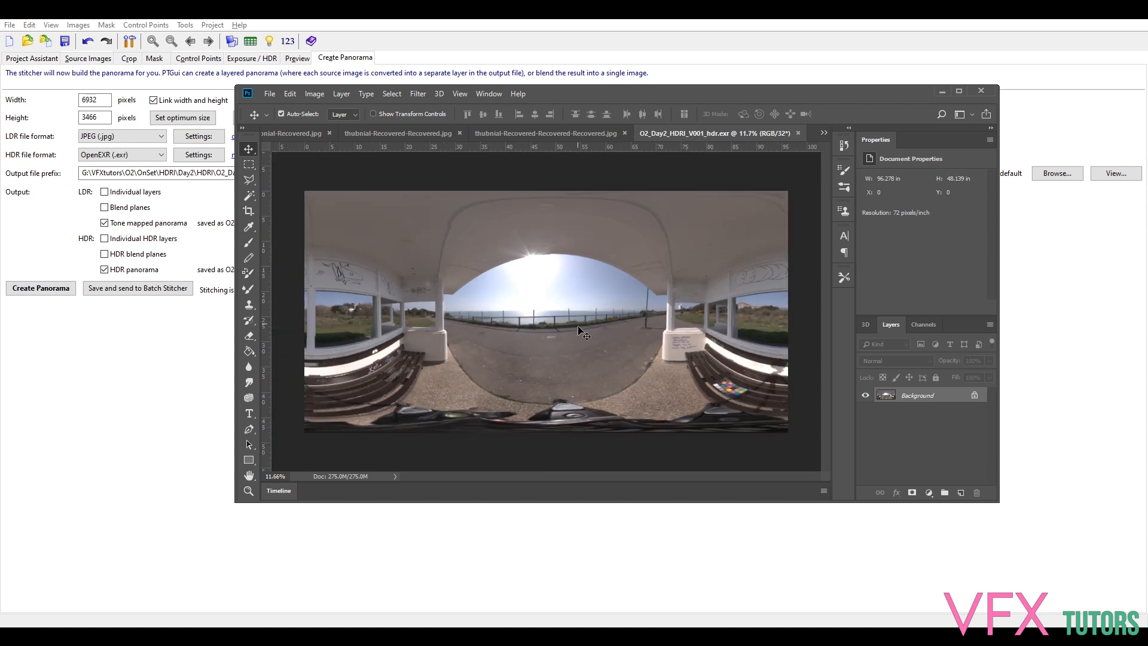
pyautogui.scroll(1, 602, 324)
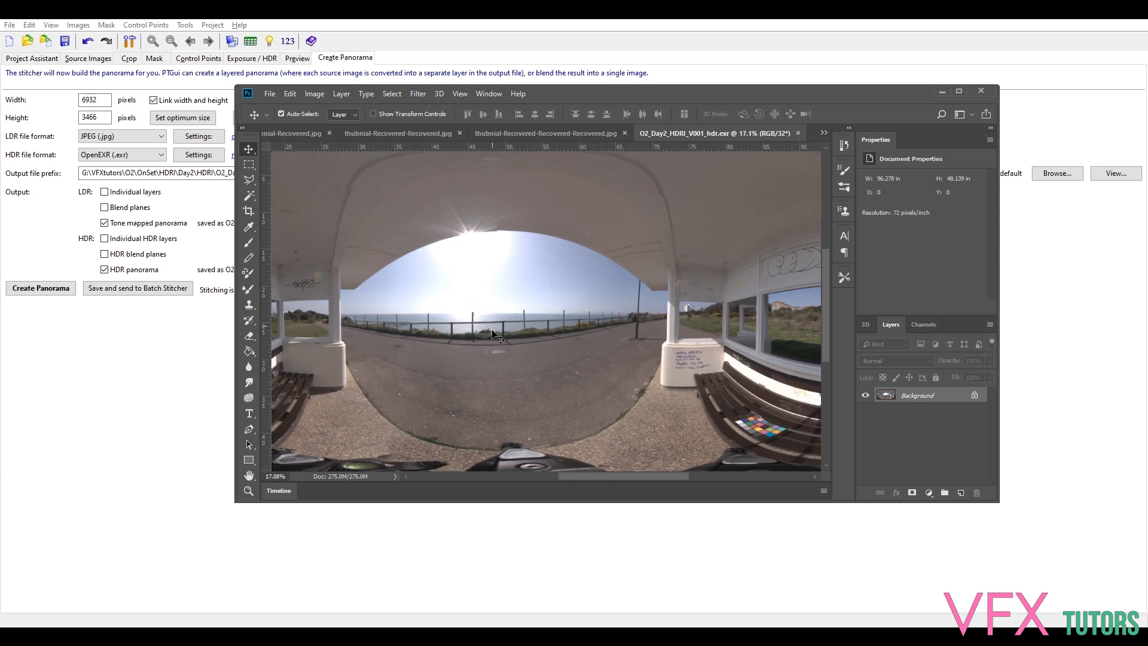
pyautogui.scroll(1, 507, 355)
pyautogui.scroll(1, 459, 319)
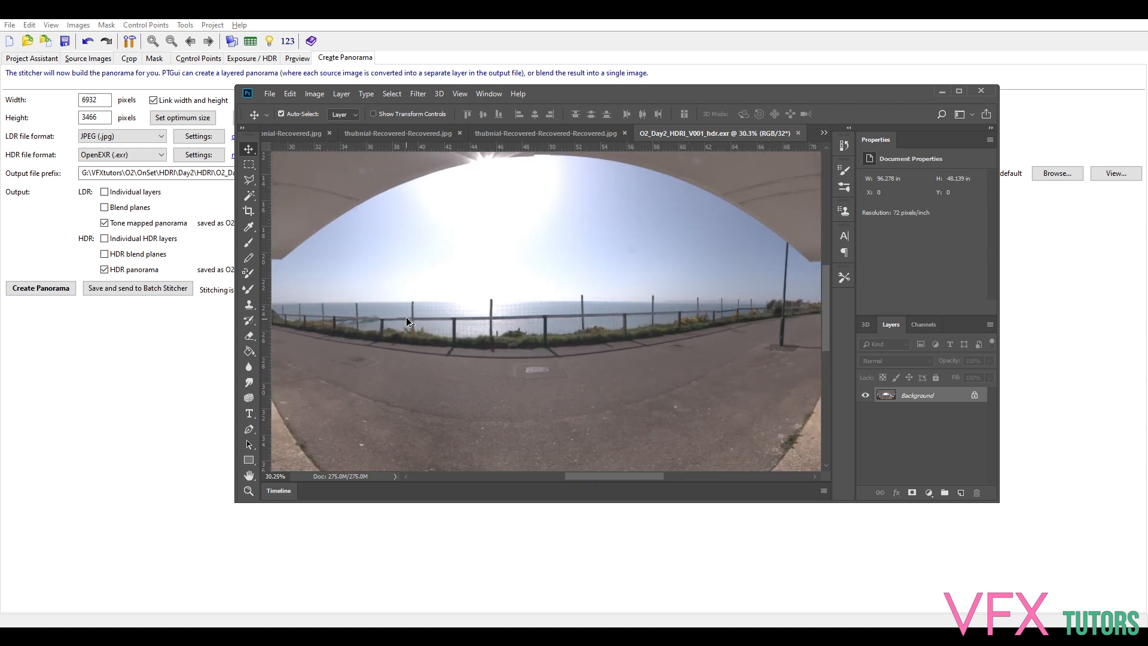
pyautogui.scroll(-3, 505, 291)
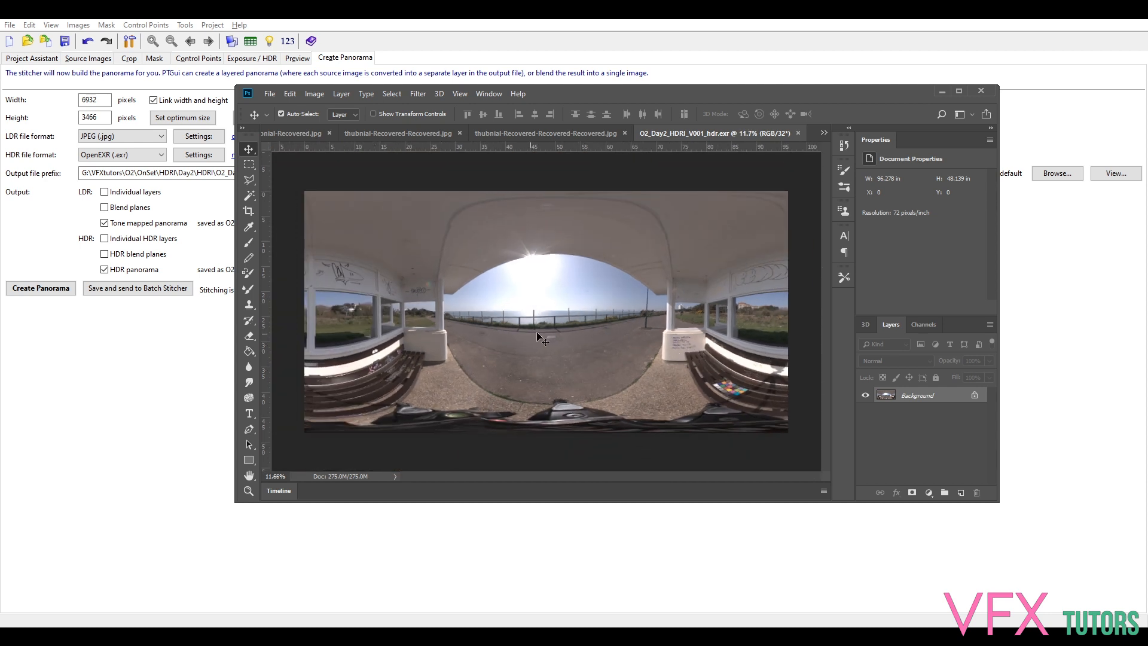
pyautogui.scroll(1, 520, 345)
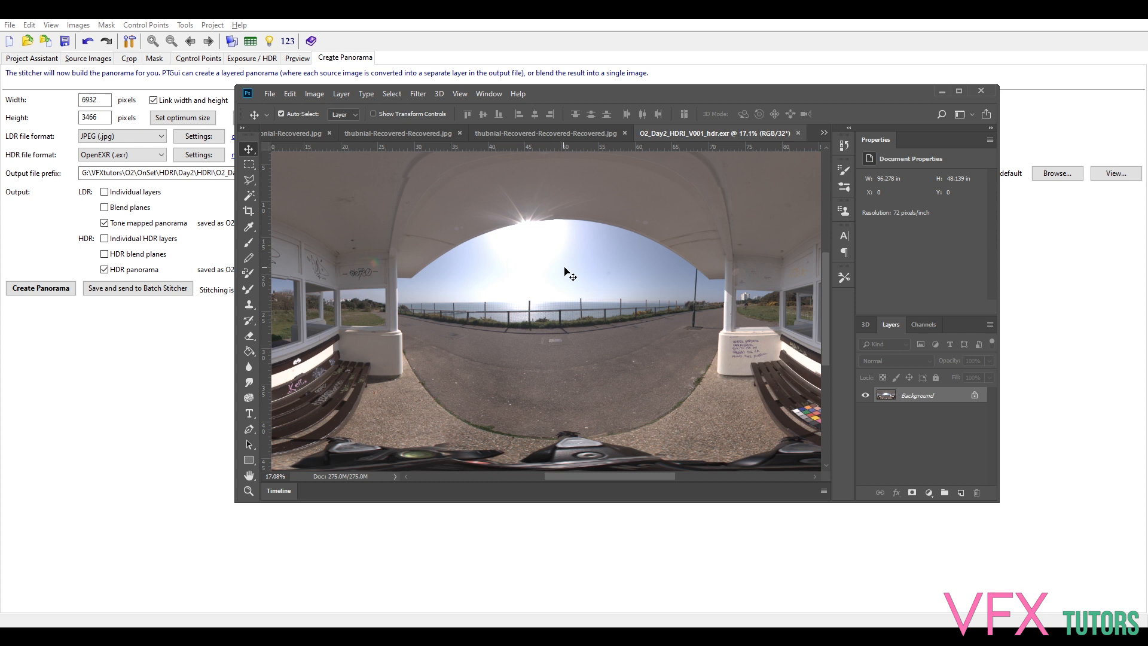
pyautogui.scroll(-1, 573, 269)
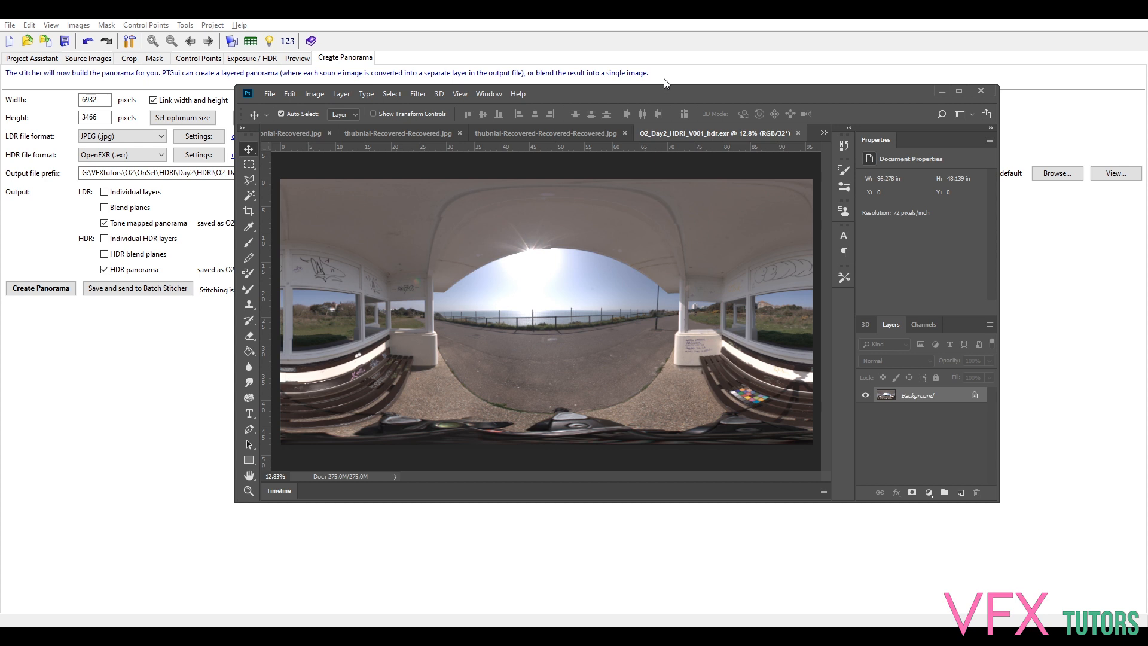
pyautogui.moveTo(626, 93); pyautogui.dragTo(1147, 102)
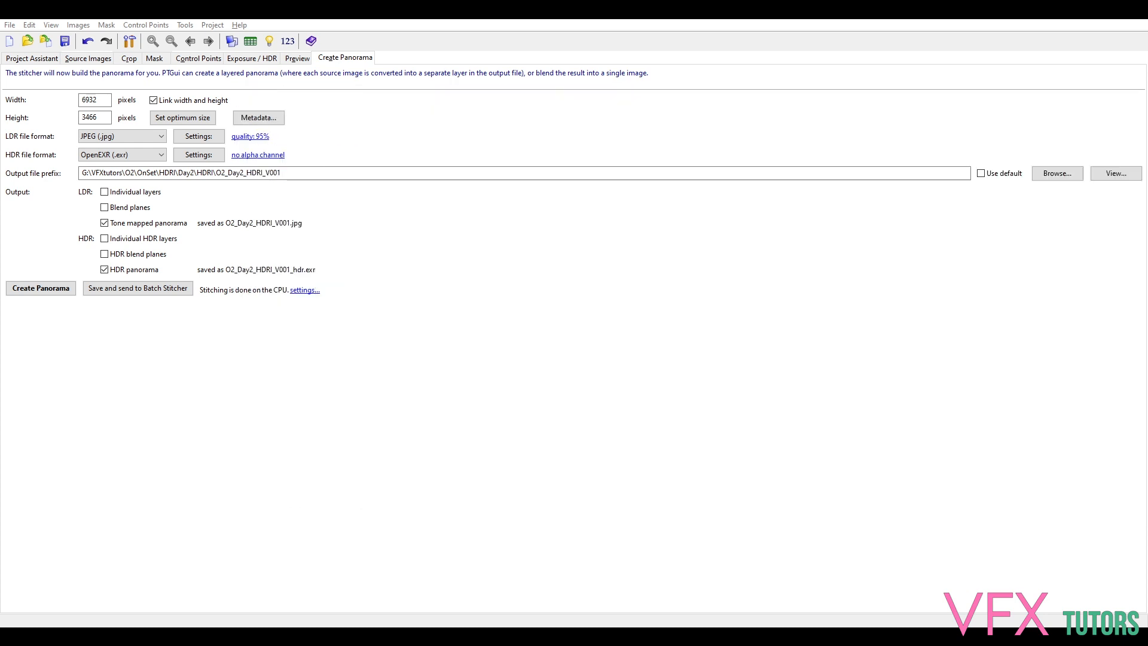